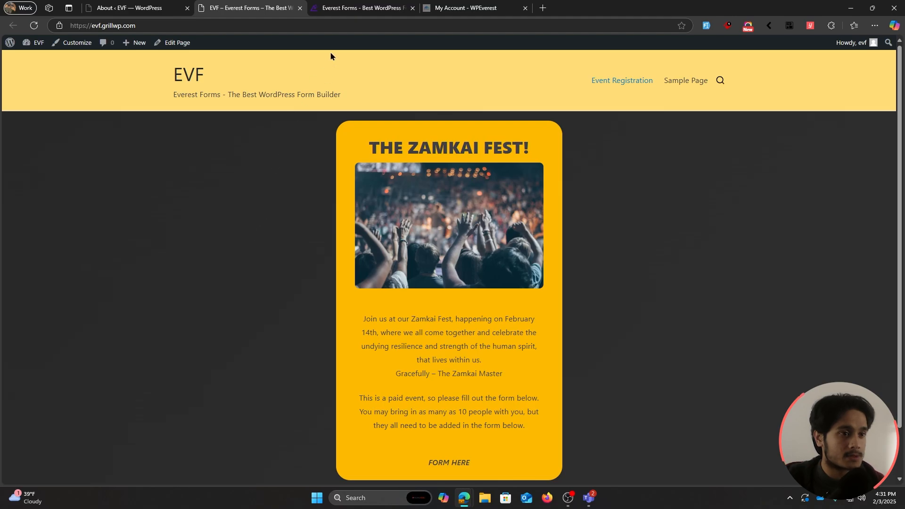
Step: Switch to the Everest Forms website (everestforms.net) browser tab
left_click(355, 10)
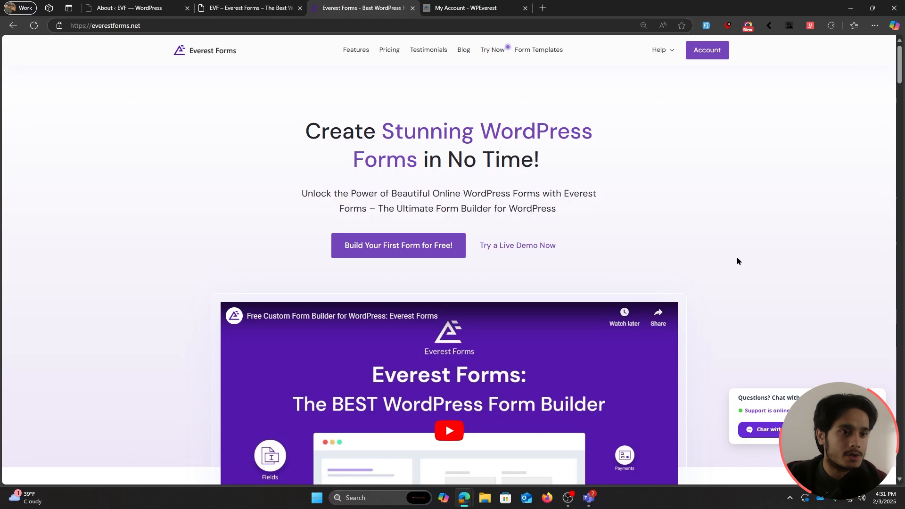
Step: Look over the pricing page, then download Everest Forms Pro v1.8.1 from the WPEverest account downloads
left_click(389, 50)
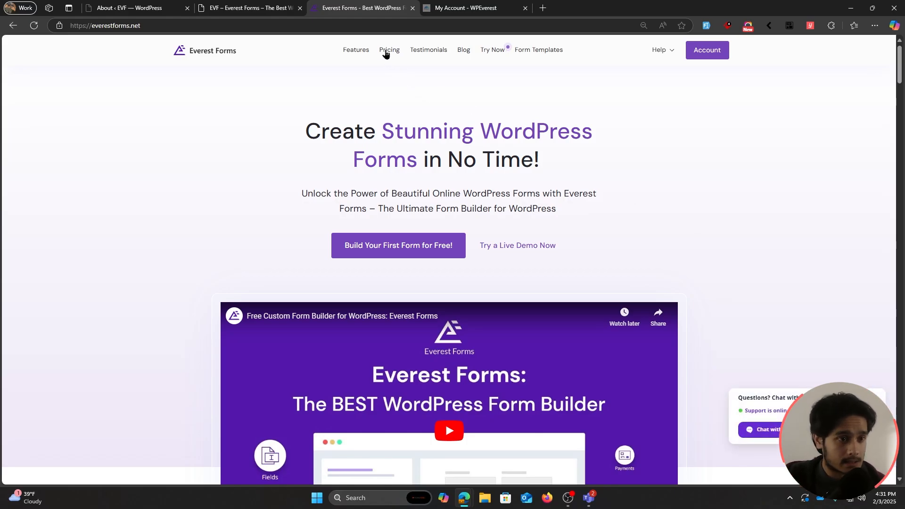
scroll(731, 351, "down", 2)
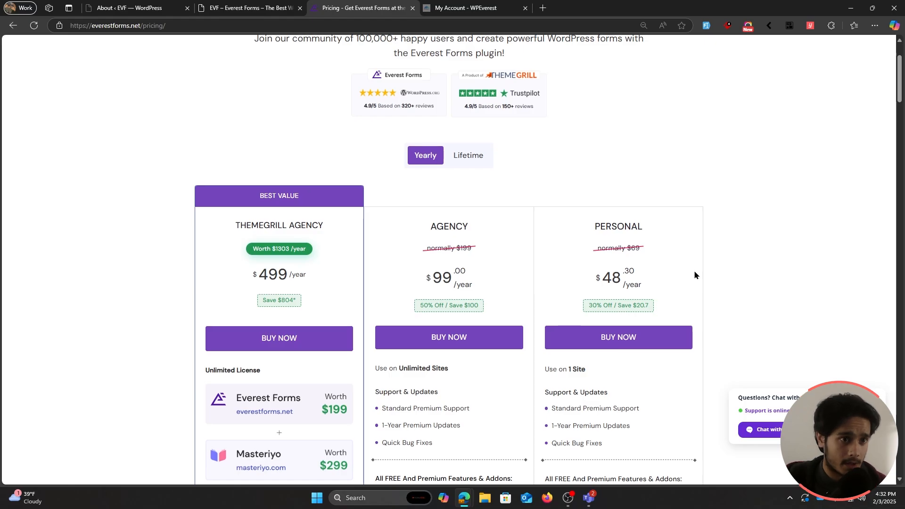
scroll(702, 245, "up", 2)
left_click(494, 4)
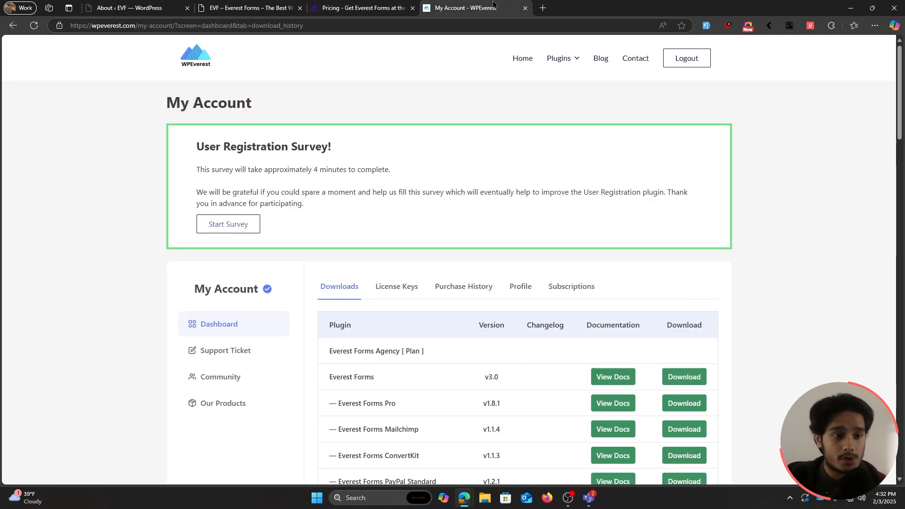
scroll(889, 194, "down", 3)
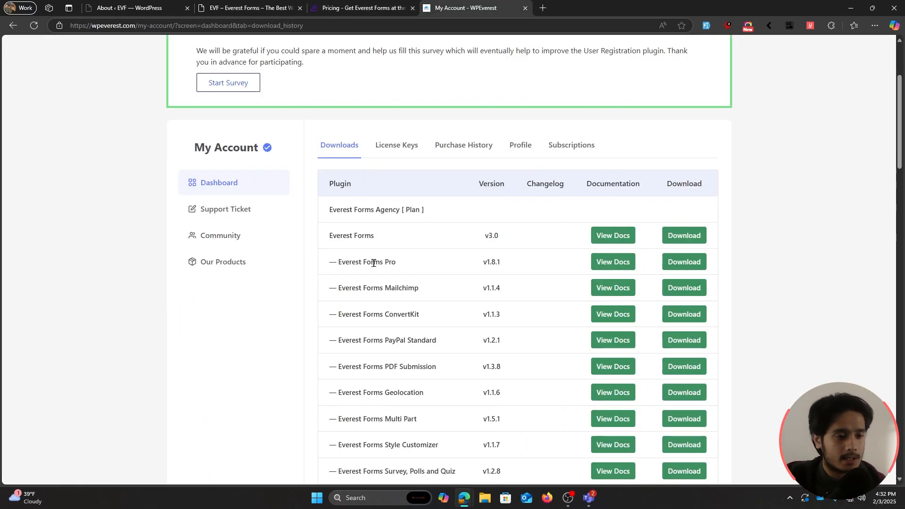
left_click(695, 259)
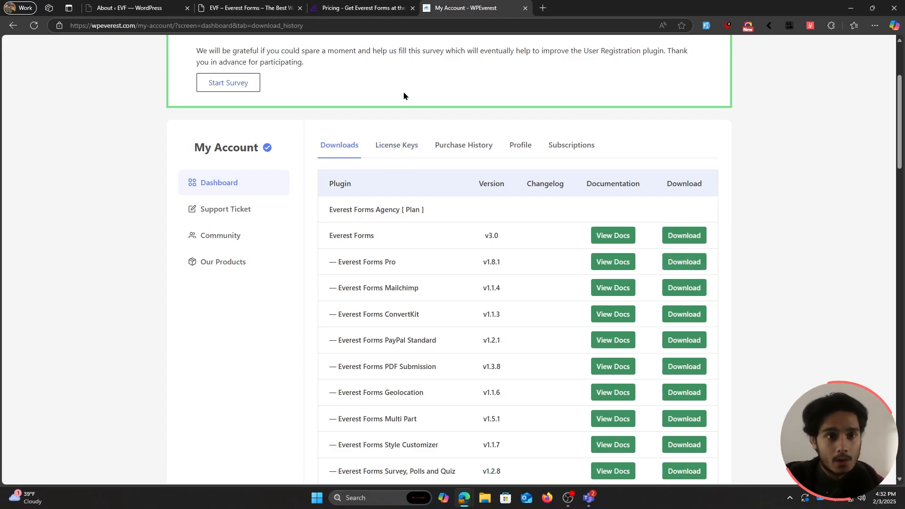
Step: In the WordPress admin, choose the Everest Forms Pro 1.8.1 zip to upload as a new plugin
left_click(139, 9)
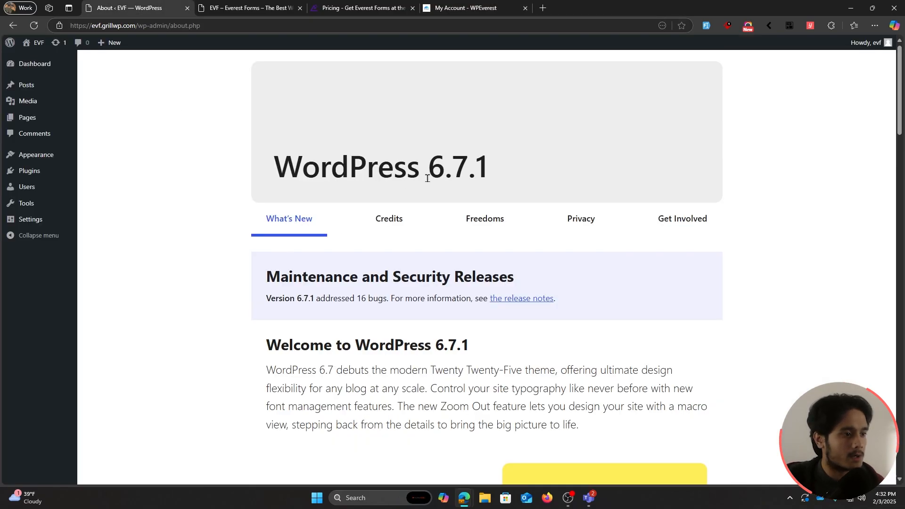
mouse_move(43, 172)
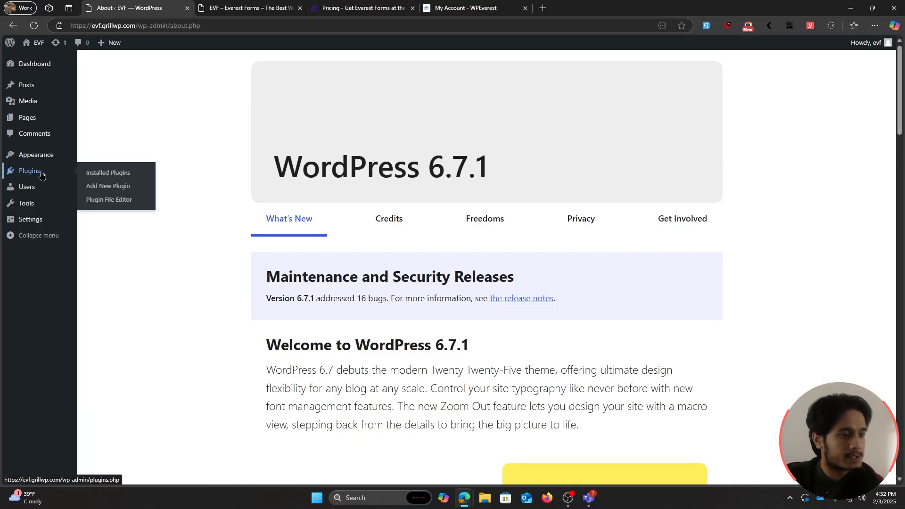
left_click(119, 188)
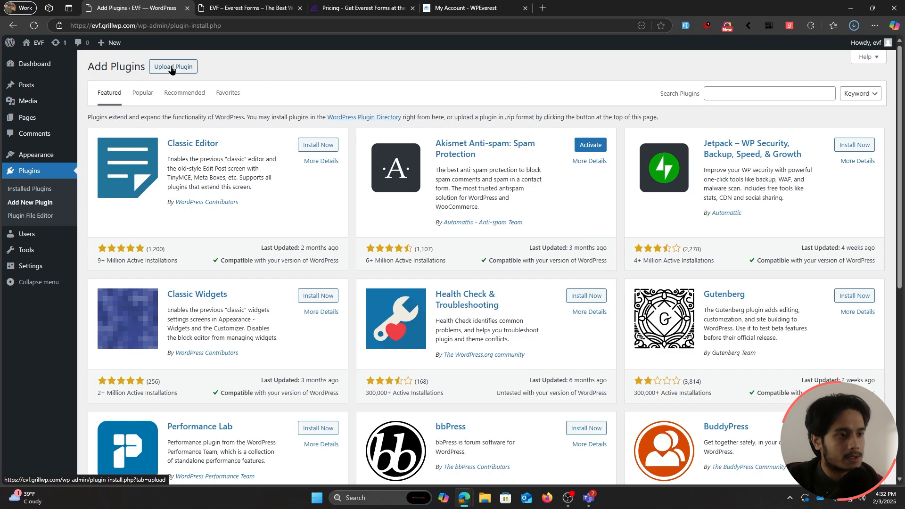
left_click(168, 69)
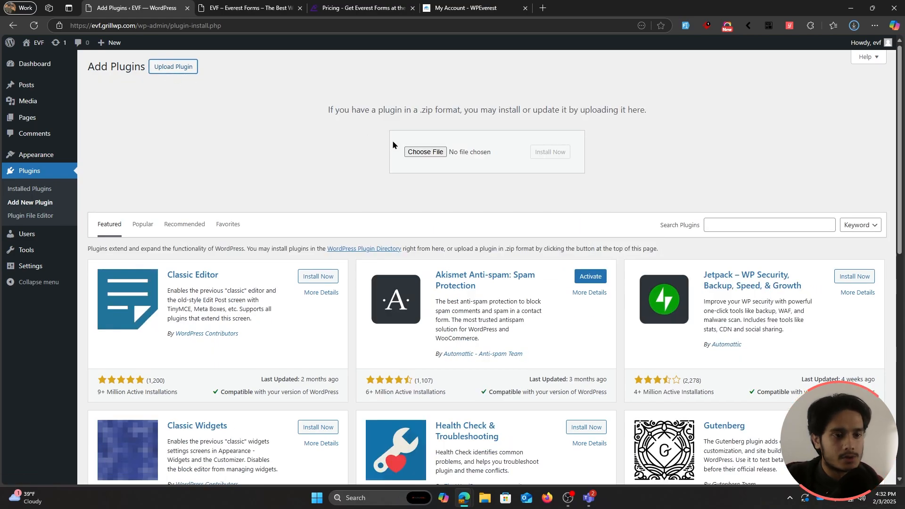
left_click(415, 151)
double_click(369, 139)
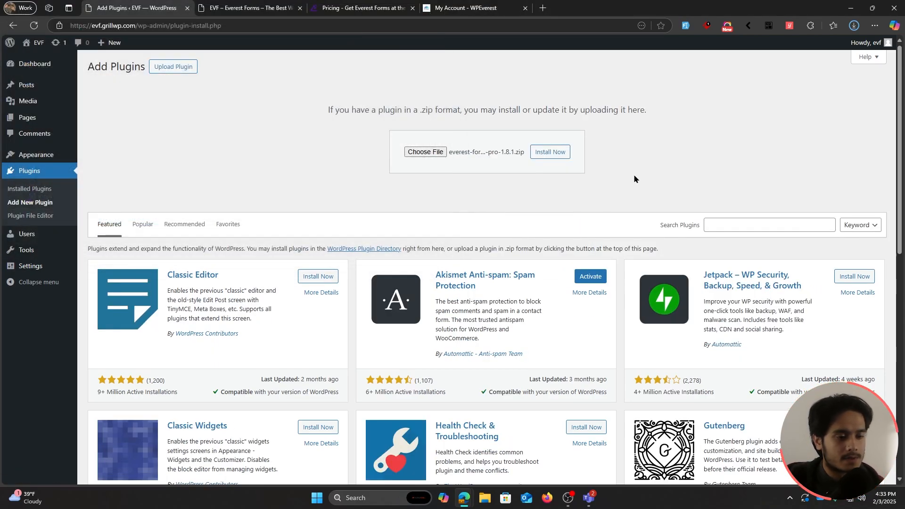
Step: Install and activate Everest Forms Pro, then install the required free Everest Forms plugin
left_click(549, 151)
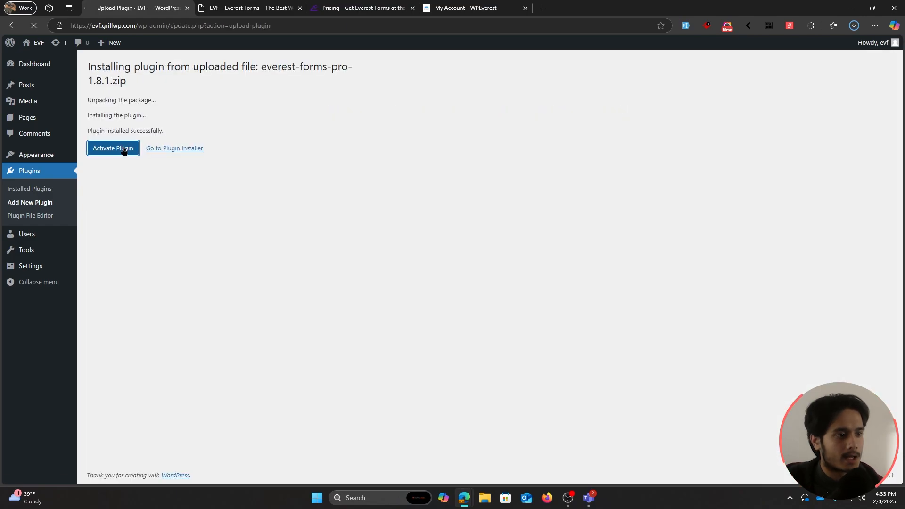
left_click(124, 149)
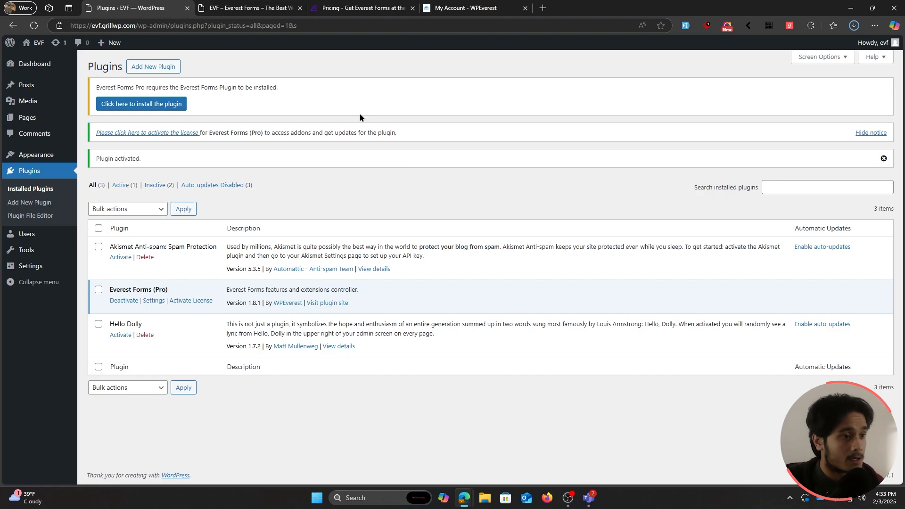
left_click(147, 104)
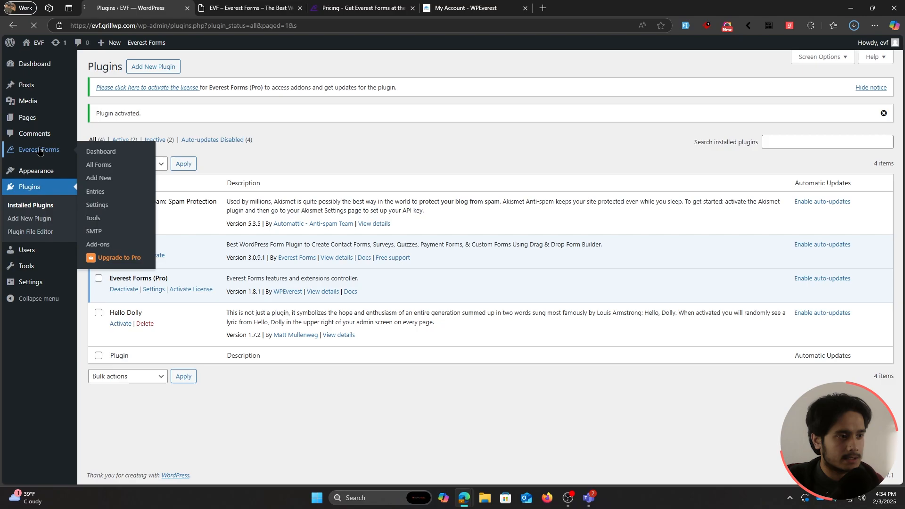
Step: Paste the licence key to activate Everest Forms Pro on the Agency plan, then open All Forms
left_click(40, 151)
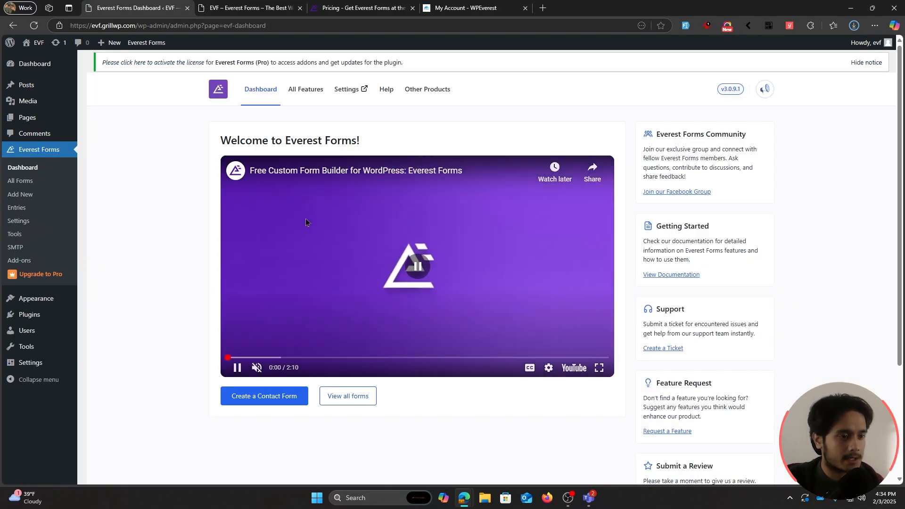
left_click(306, 222)
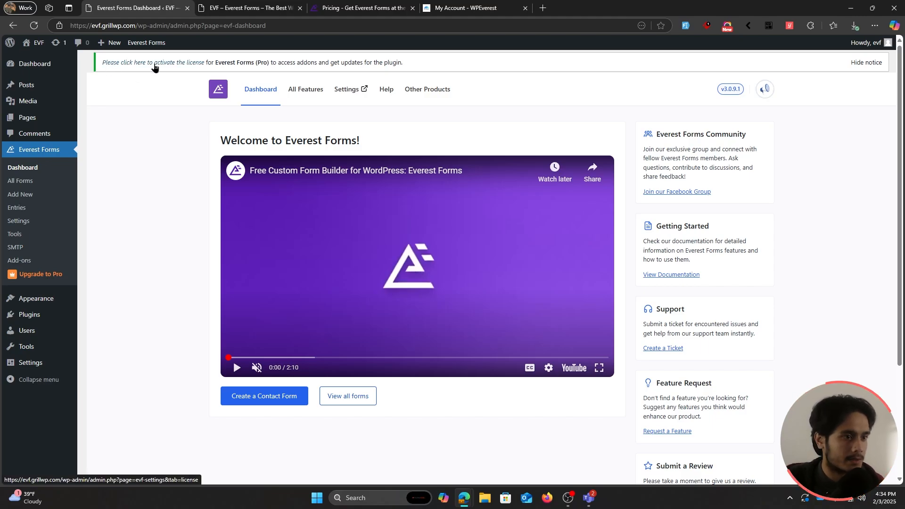
left_click(155, 67)
left_click(523, 160)
key("ctrl+v")
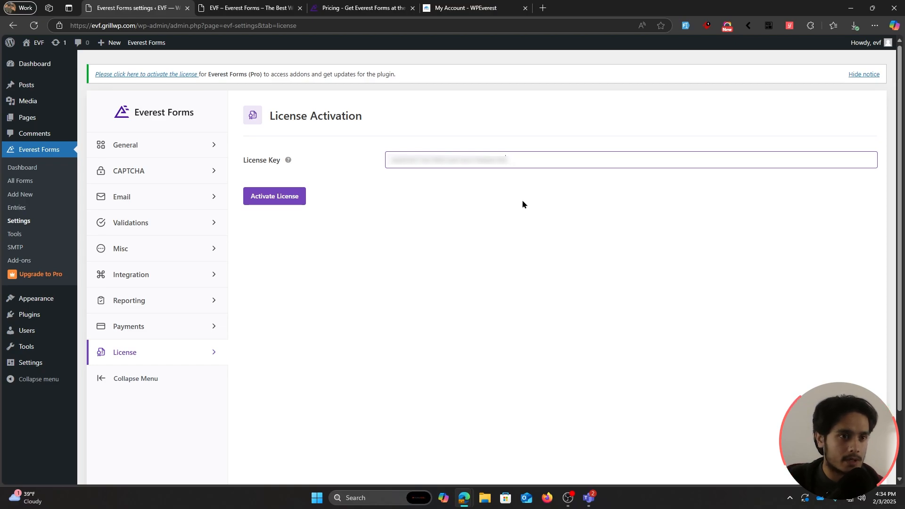
left_click(292, 199)
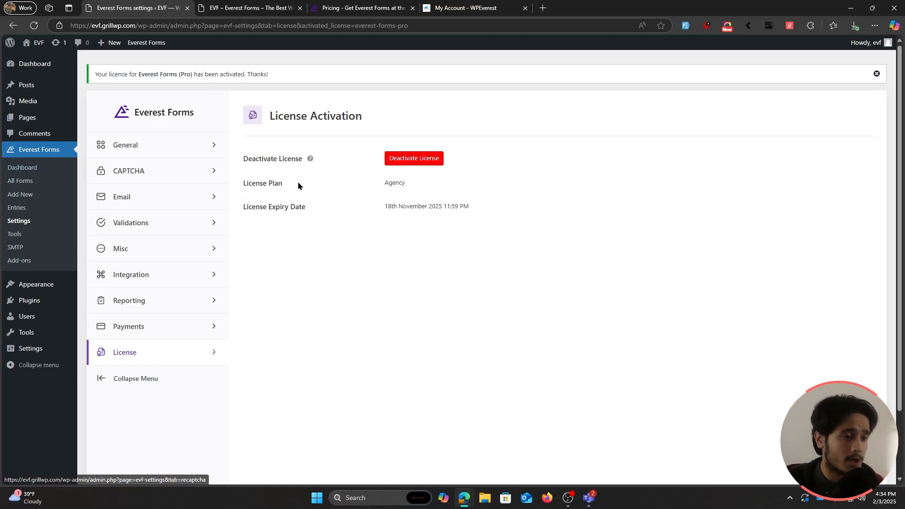
left_click(46, 183)
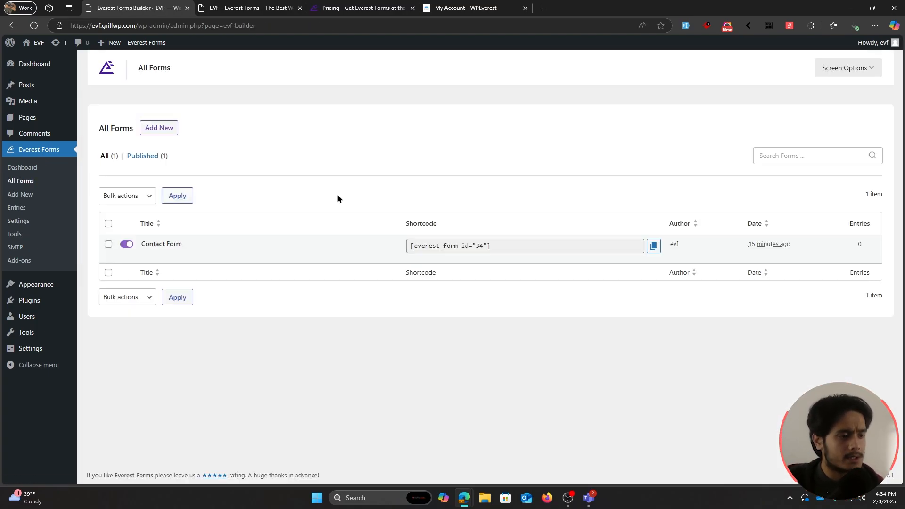
Step: Open the Contact Form in the builder and rename it 'Event Registration'
left_click(173, 246)
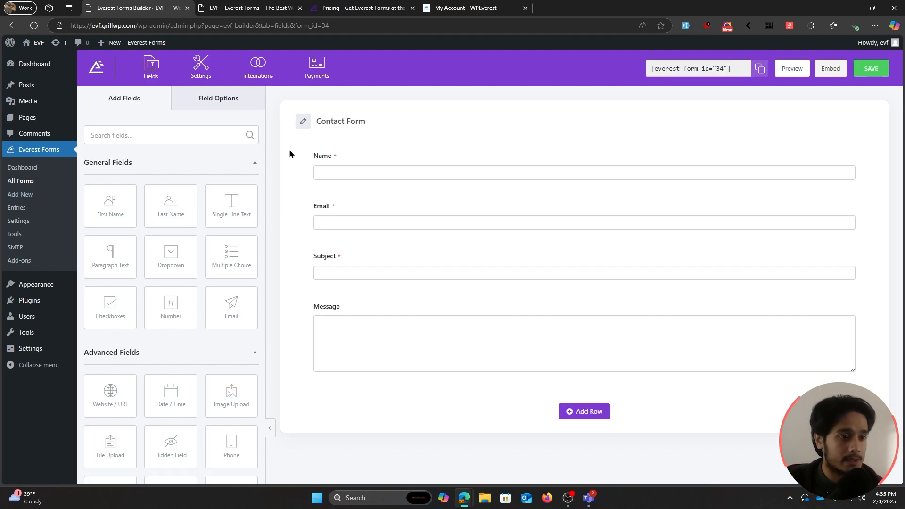
left_click(303, 121)
left_click_drag(364, 125, 316, 123)
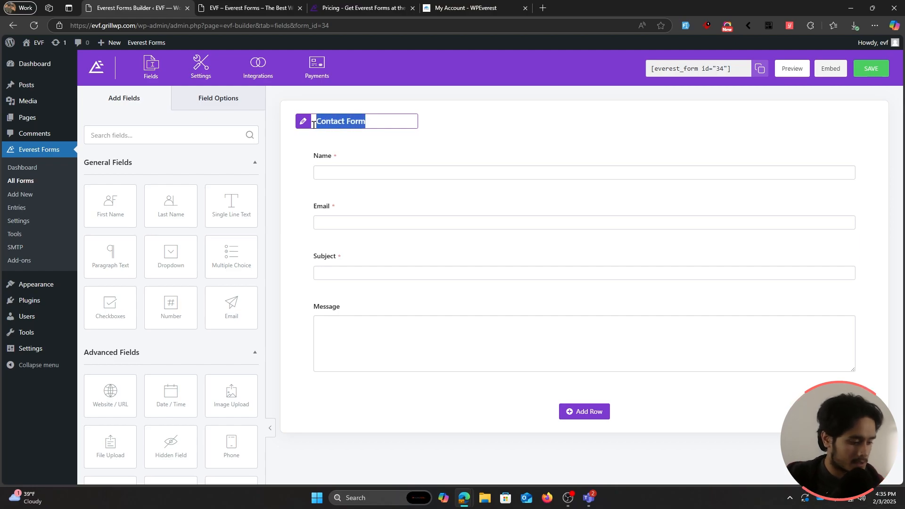
type("Even")
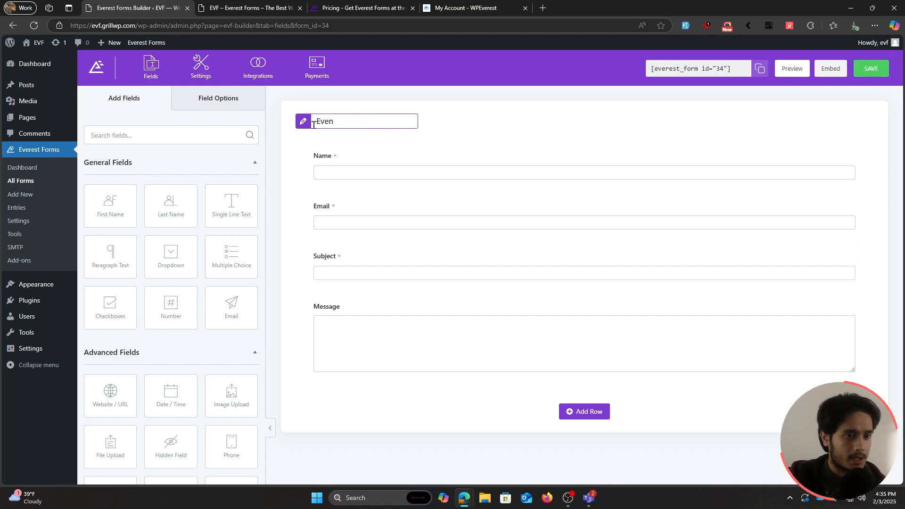
type("t Registration")
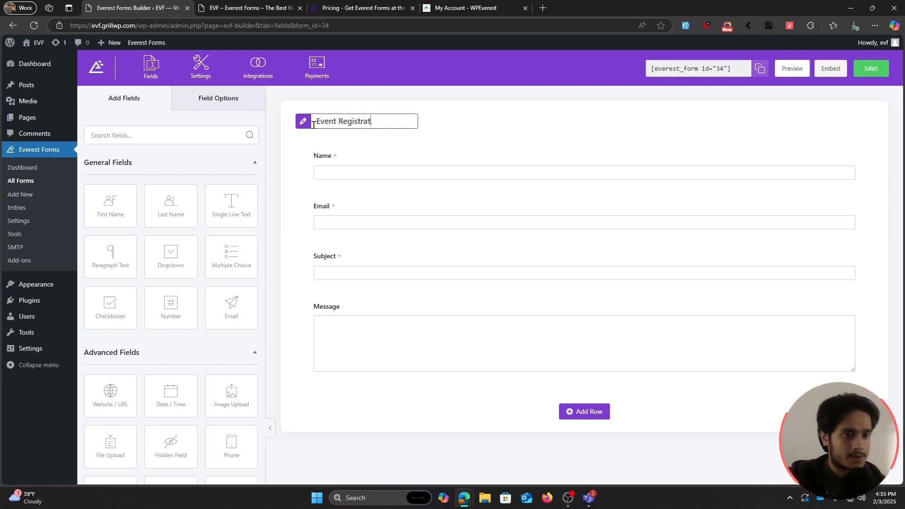
left_click(493, 127)
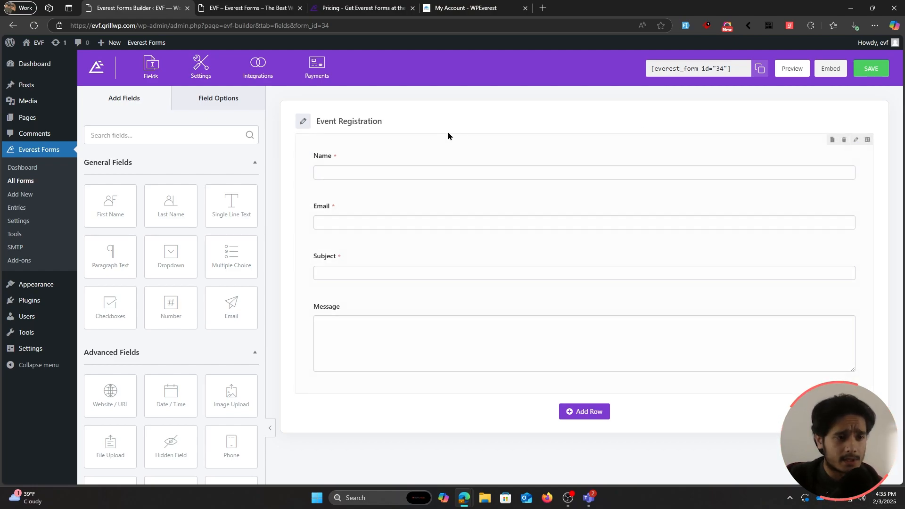
Step: Make the row two columns, delete Subject and Message, and put Email beside Name
left_click(855, 143)
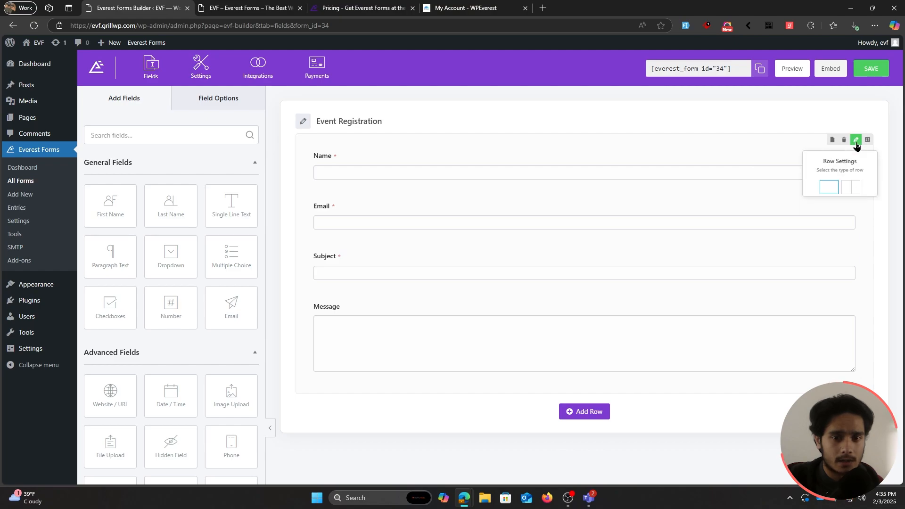
left_click(854, 190)
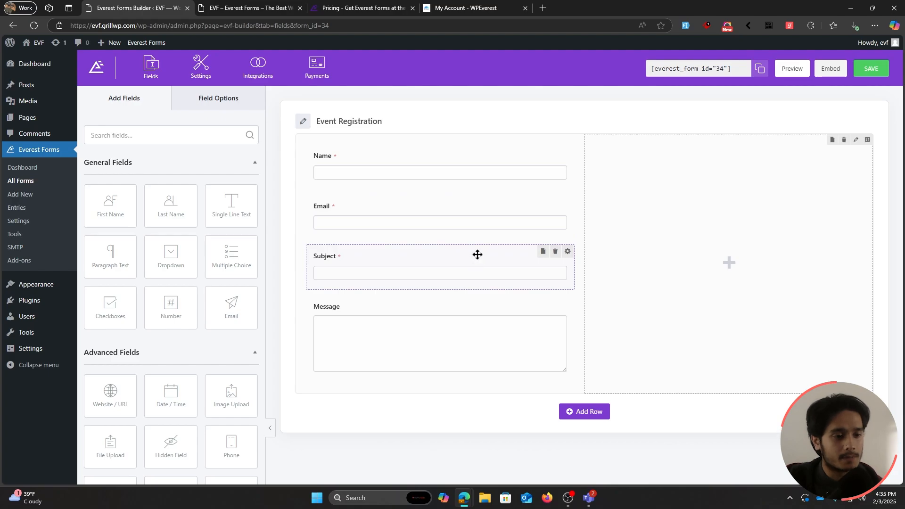
left_click(555, 252)
left_click(520, 286)
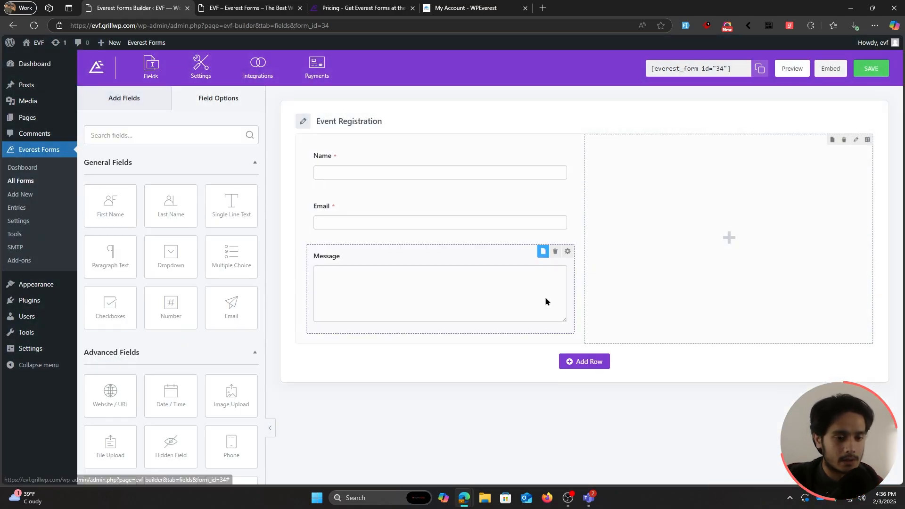
left_click(555, 251)
left_click(523, 287)
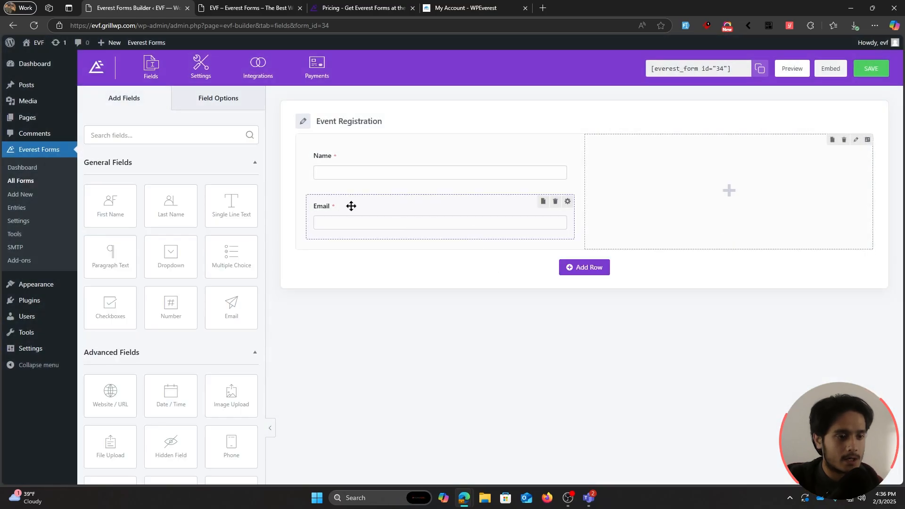
left_click_drag(355, 206, 672, 148)
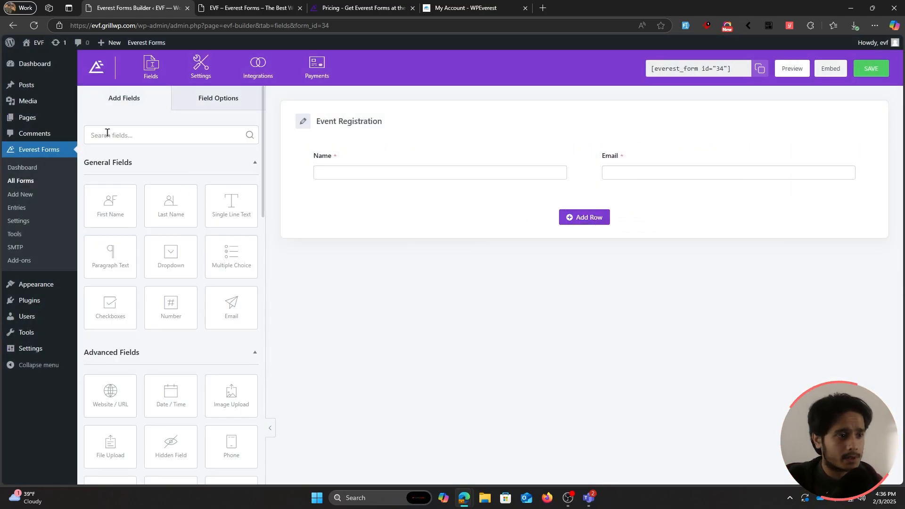
Step: Add a Phone field below Name, label it 'Phone Number' and make it required
scroll(146, 189, "down", 5)
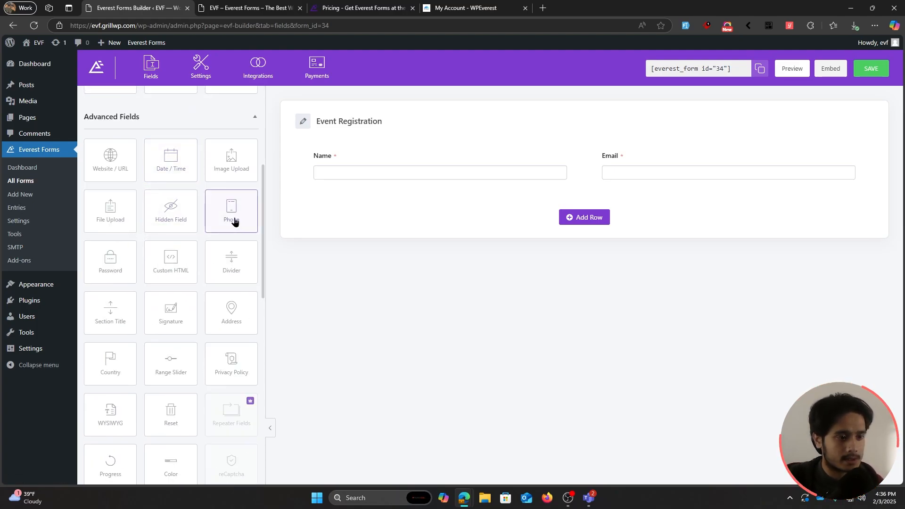
left_click_drag(234, 222, 347, 198)
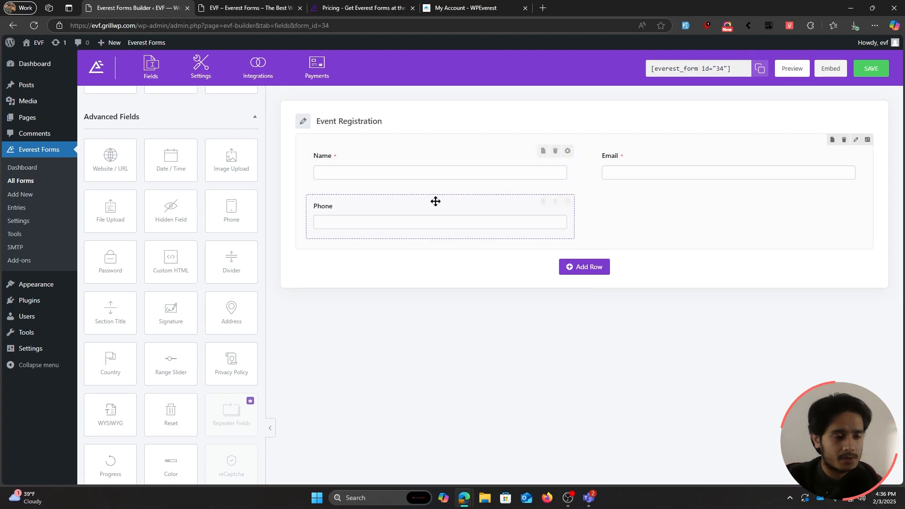
left_click(391, 207)
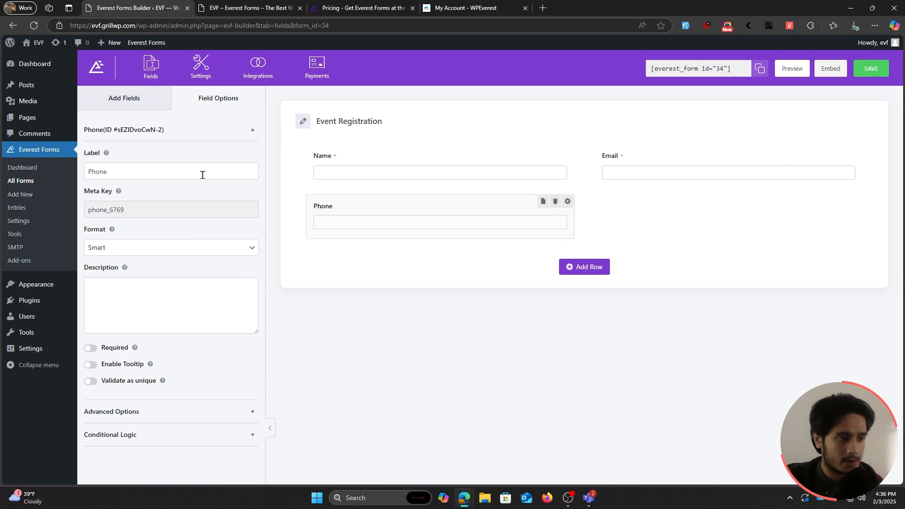
left_click(202, 175)
type("Number")
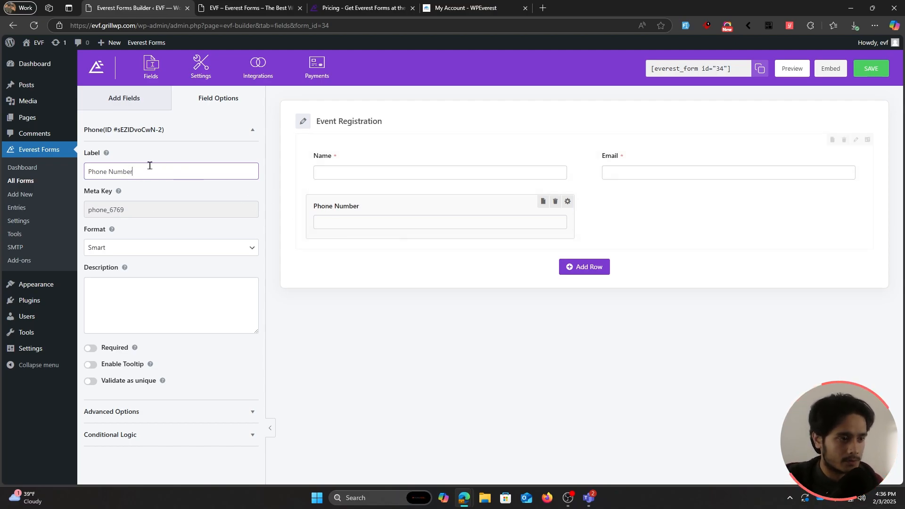
left_click(92, 349)
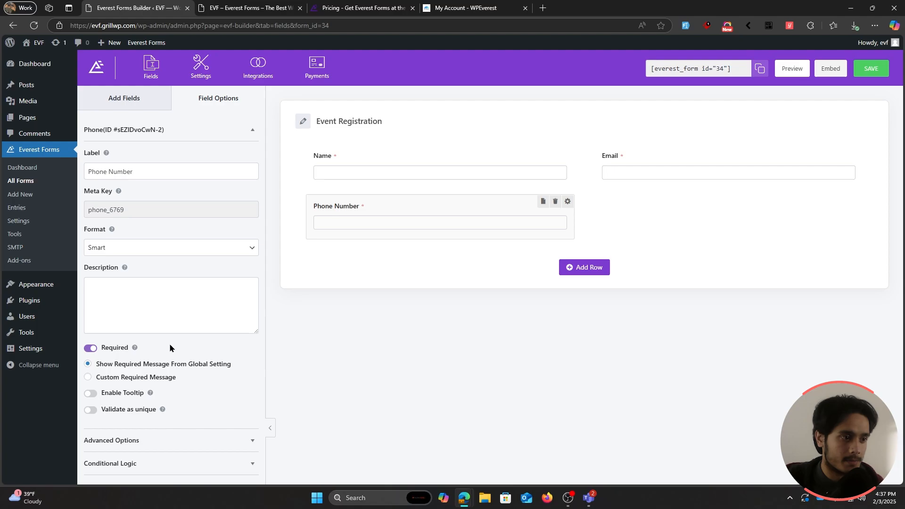
left_click(152, 103)
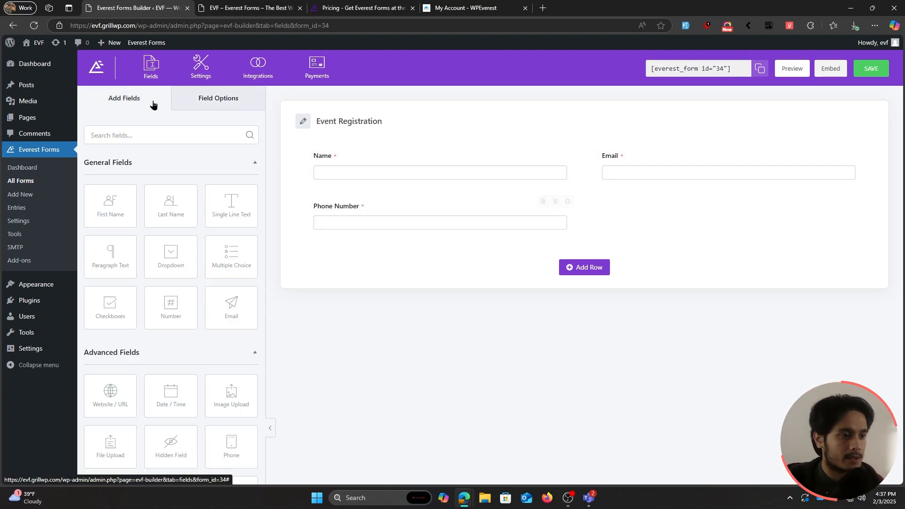
Step: Add a Single Item field beside Phone Number labelled 'Zamkai Fest Event' priced 9.99
scroll(139, 217, "down", 10)
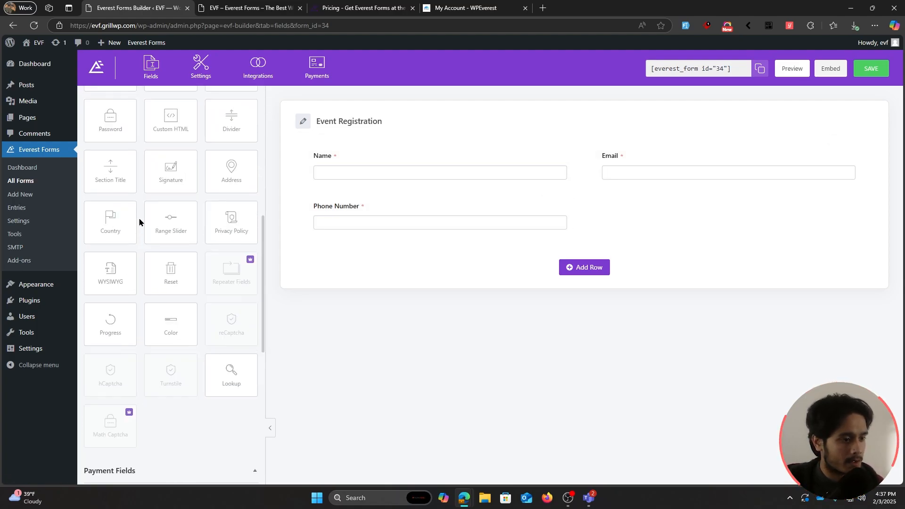
scroll(140, 220, "down", 5)
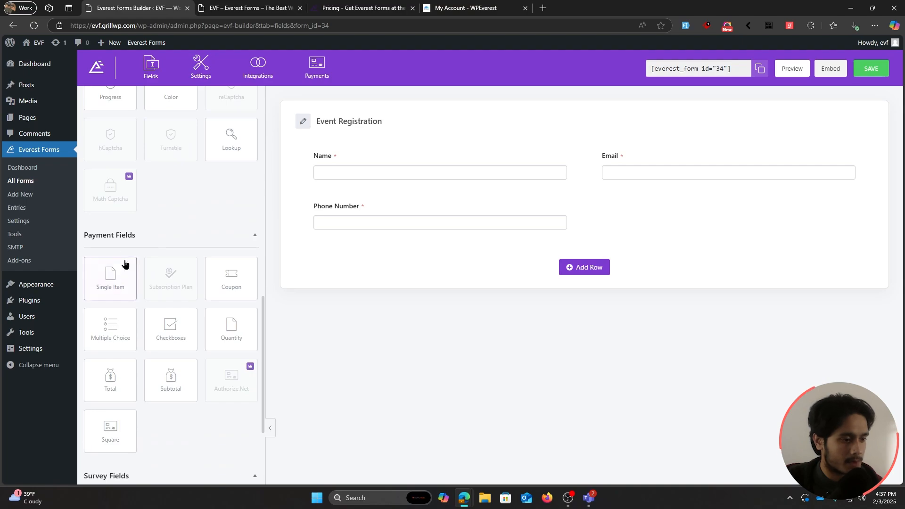
left_click_drag(124, 264, 612, 221)
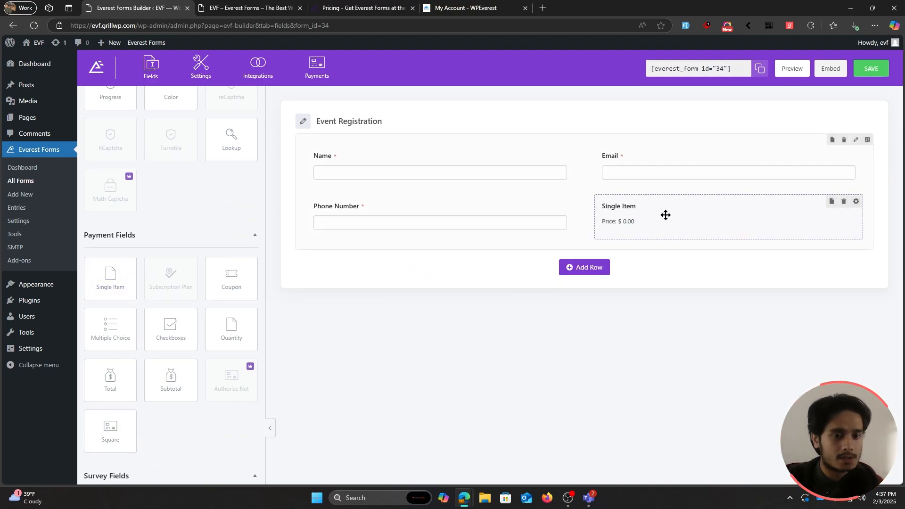
left_click(671, 215)
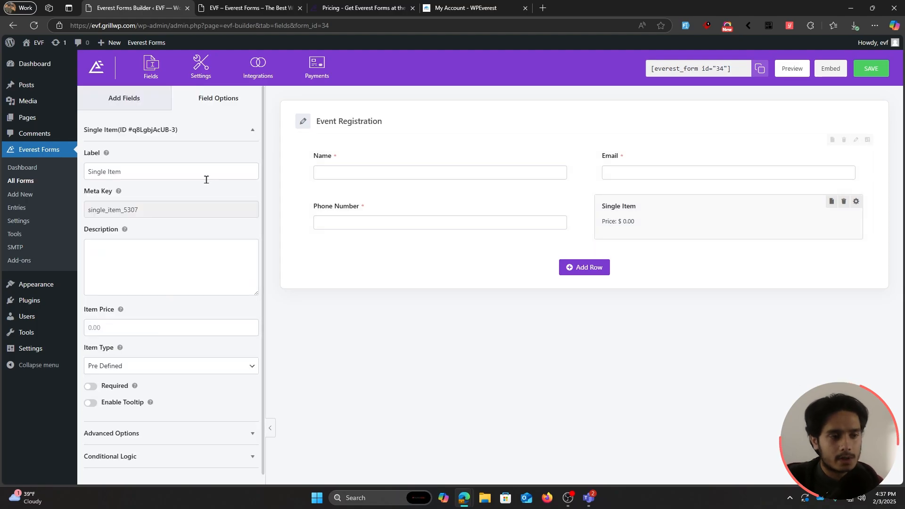
left_click(184, 177)
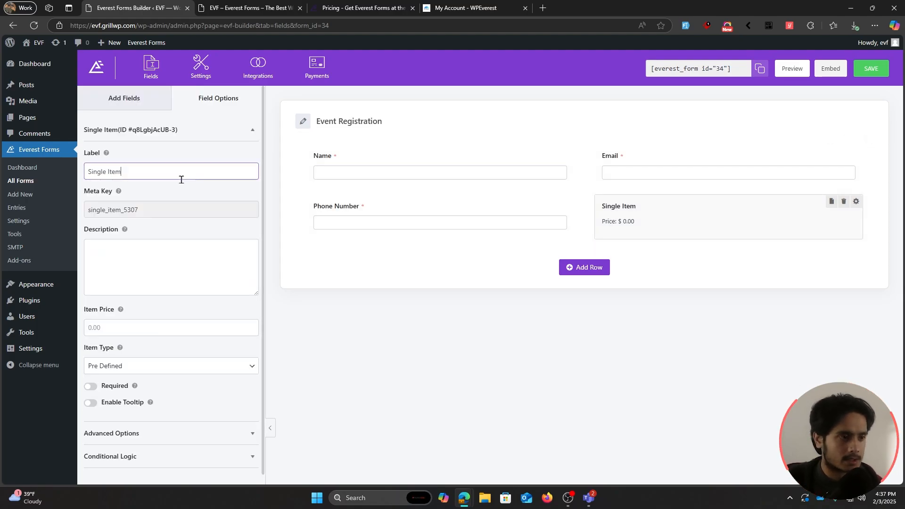
key("ctrl+a")
type("Zamkai ")
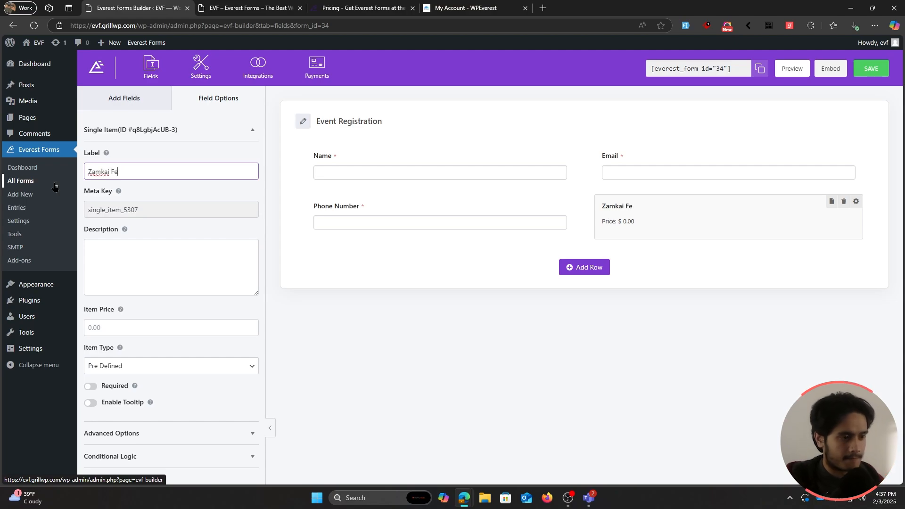
type("Fest Evene")
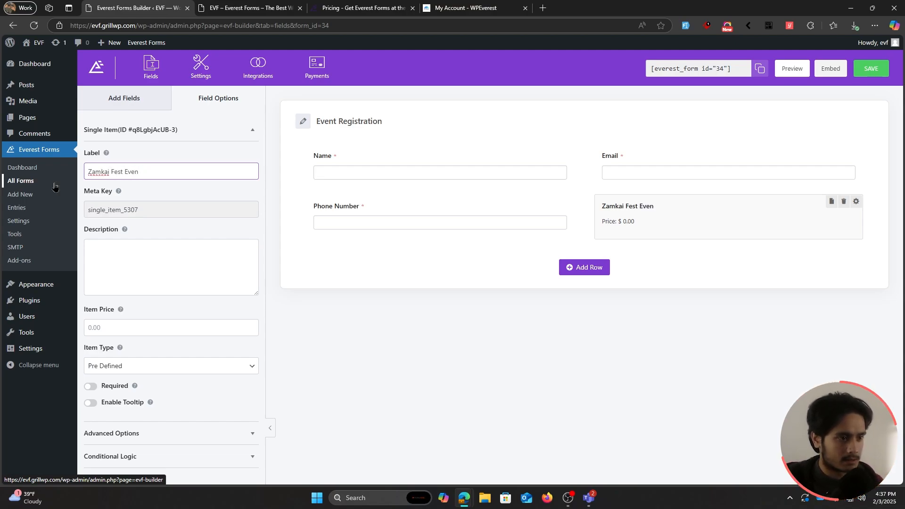
left_click(131, 325)
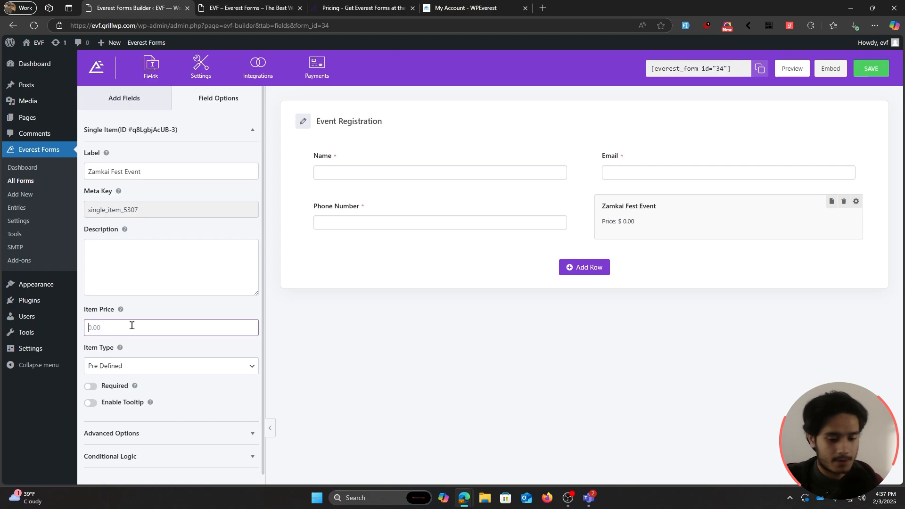
type("9.99")
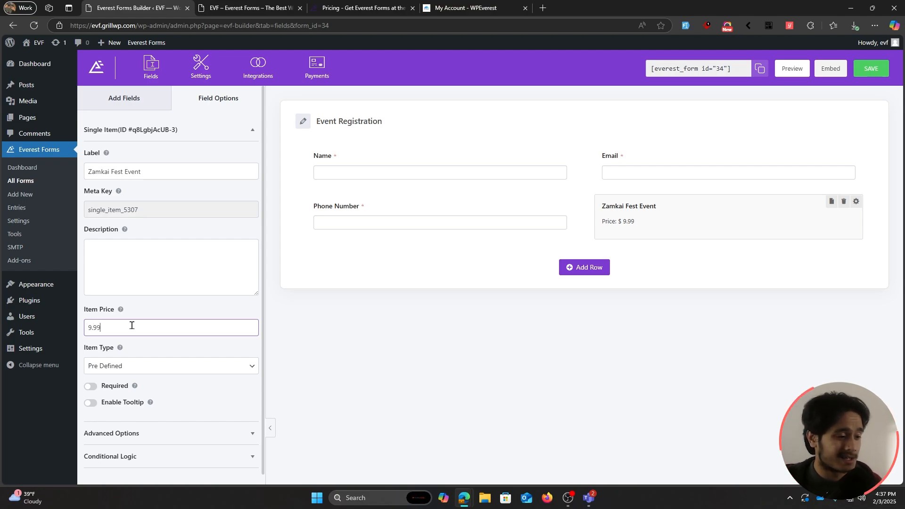
left_click(155, 348)
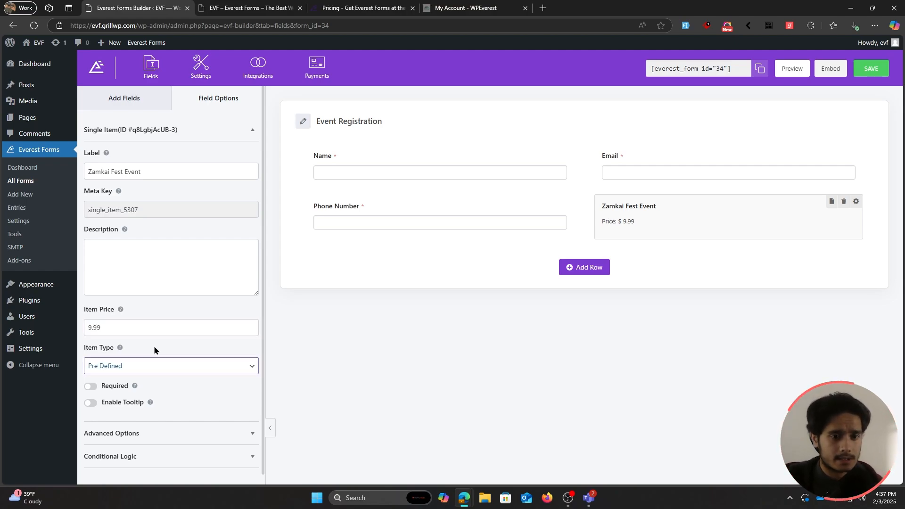
Step: Add a required Quantity field below Phone Number, calculated with Zamkai Fest Event
left_click(123, 104)
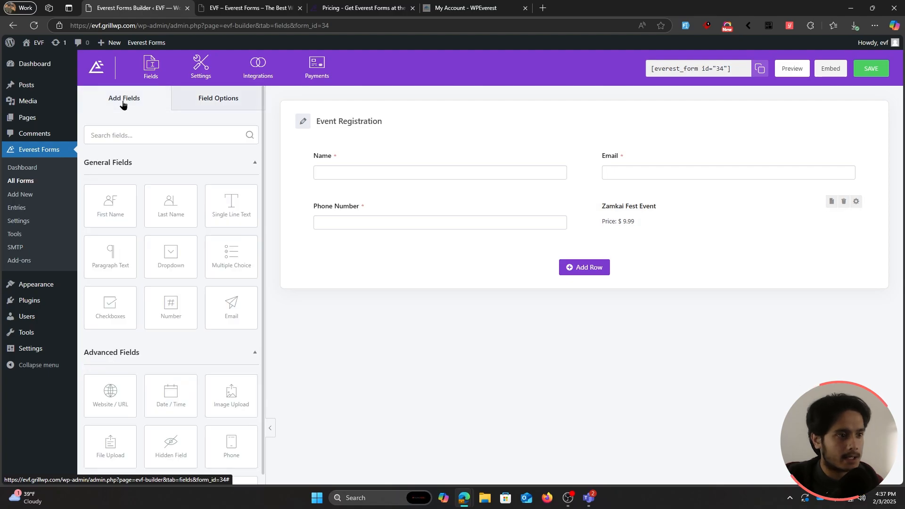
scroll(142, 264, "down", 10)
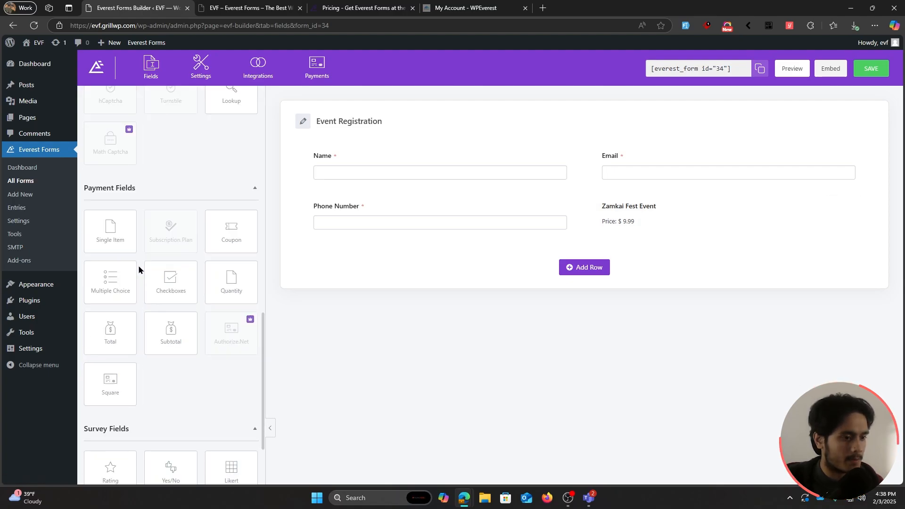
left_click_drag(232, 283, 374, 250)
left_click(375, 251)
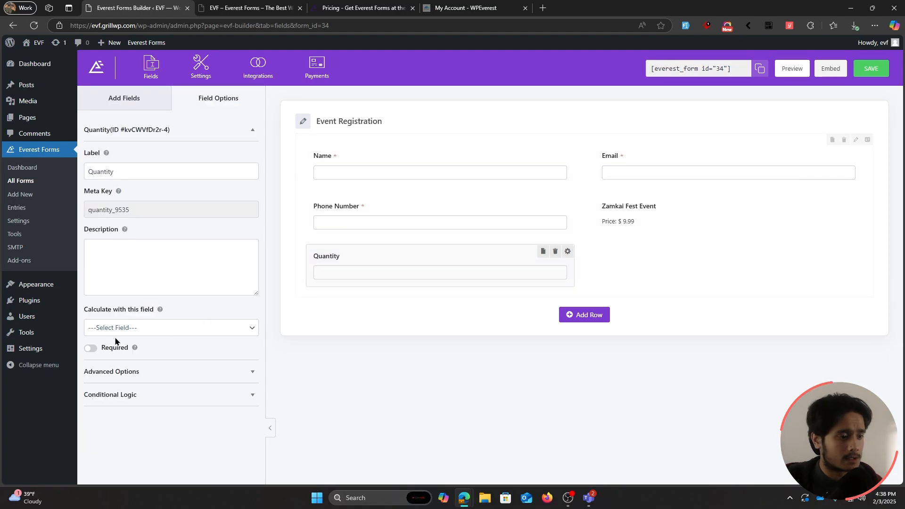
left_click(91, 348)
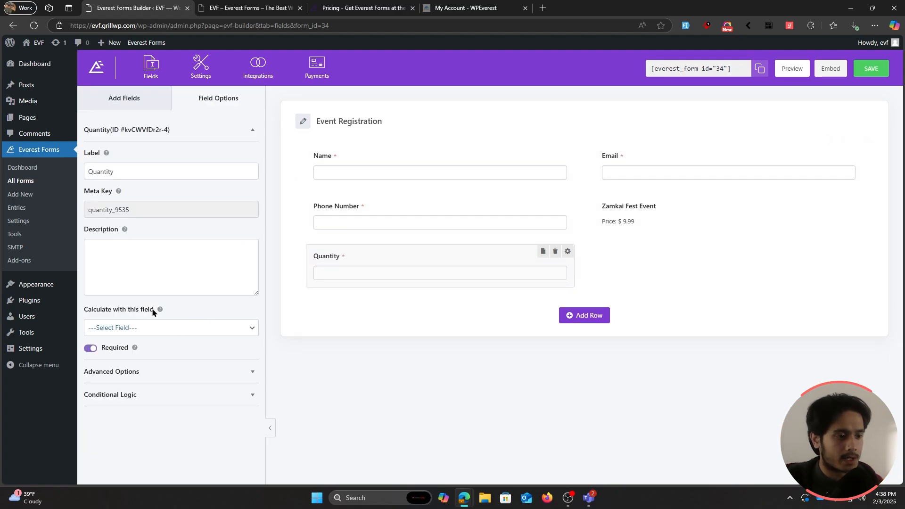
left_click(233, 325)
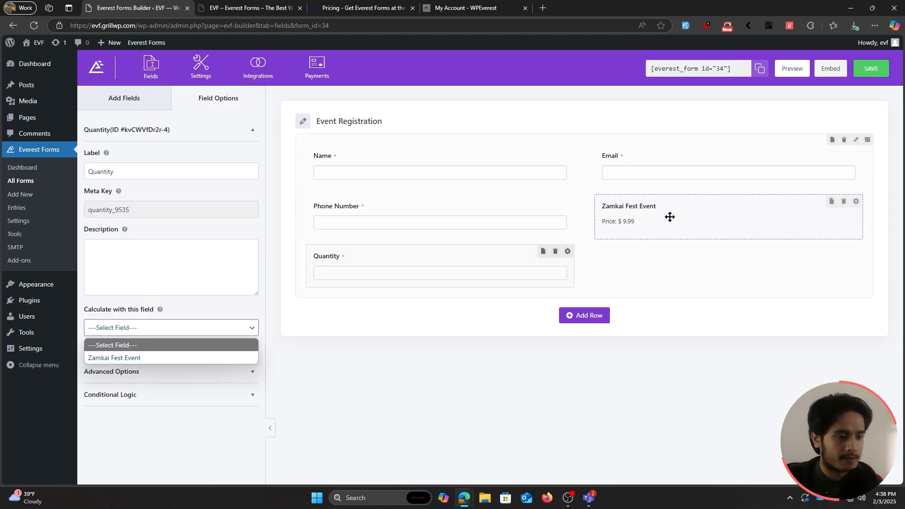
left_click(158, 360)
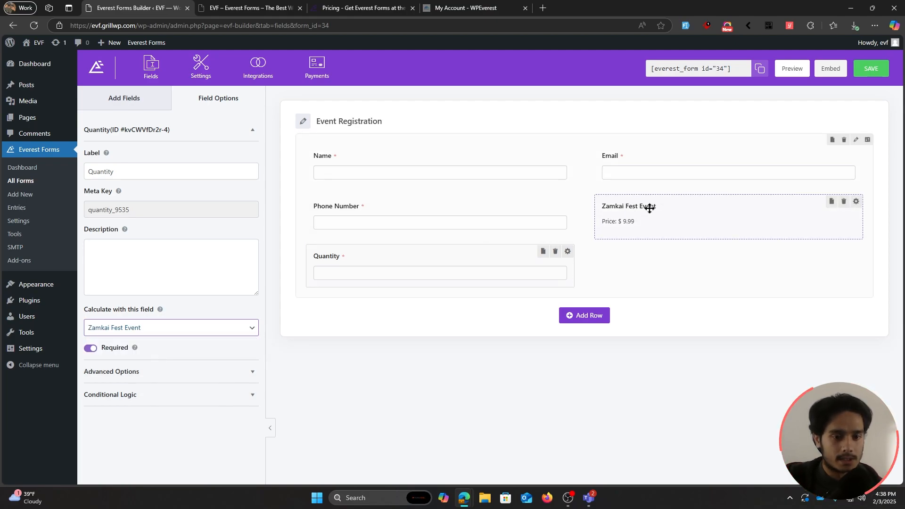
Step: Check the Zamkai Fest Event settings, then relabel the Quantity field 'No. of People'
left_click(671, 212)
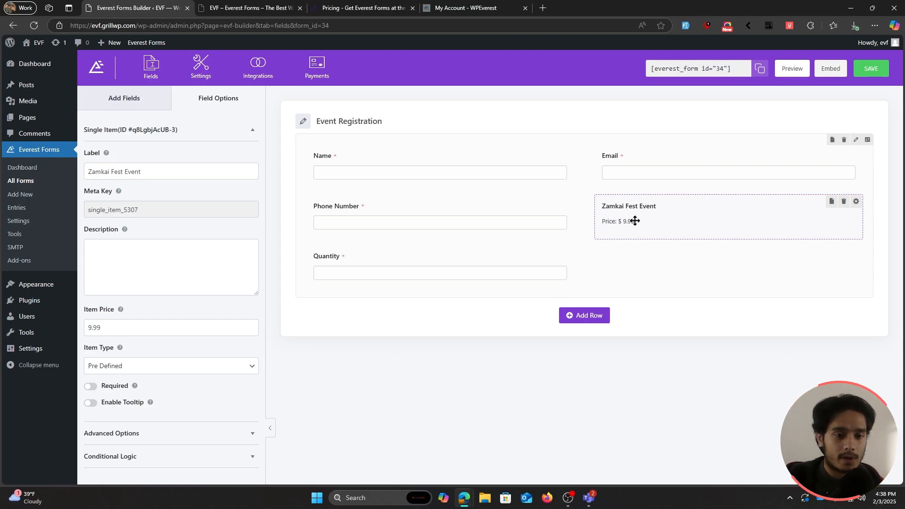
left_click(482, 260)
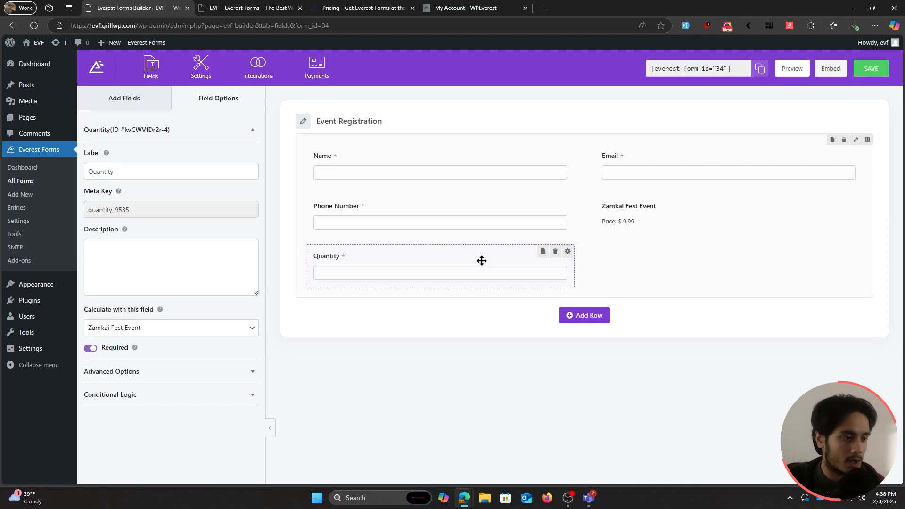
left_click_drag(149, 170, 82, 173)
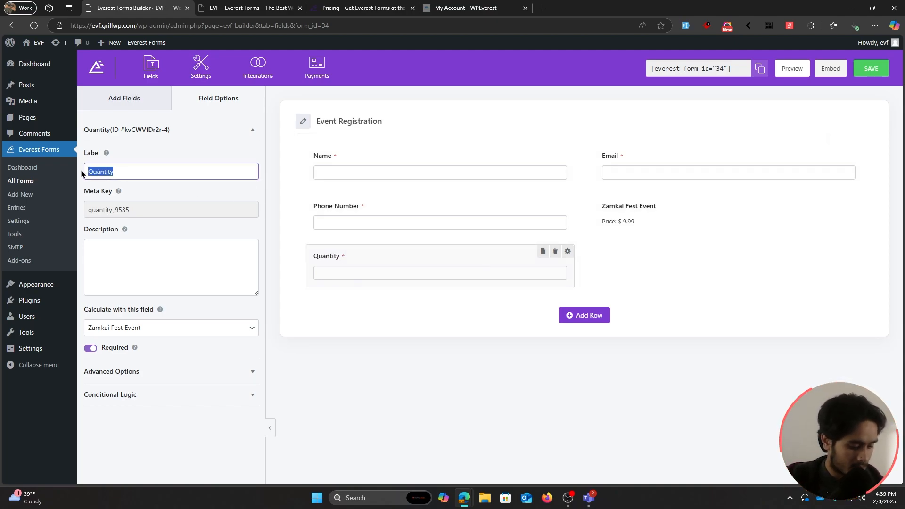
type("No")
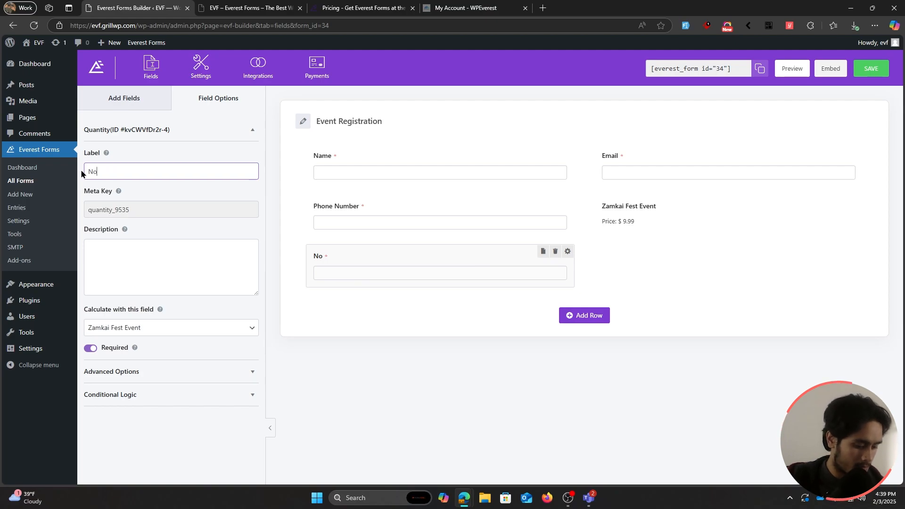
type(". of People")
left_click(286, 245)
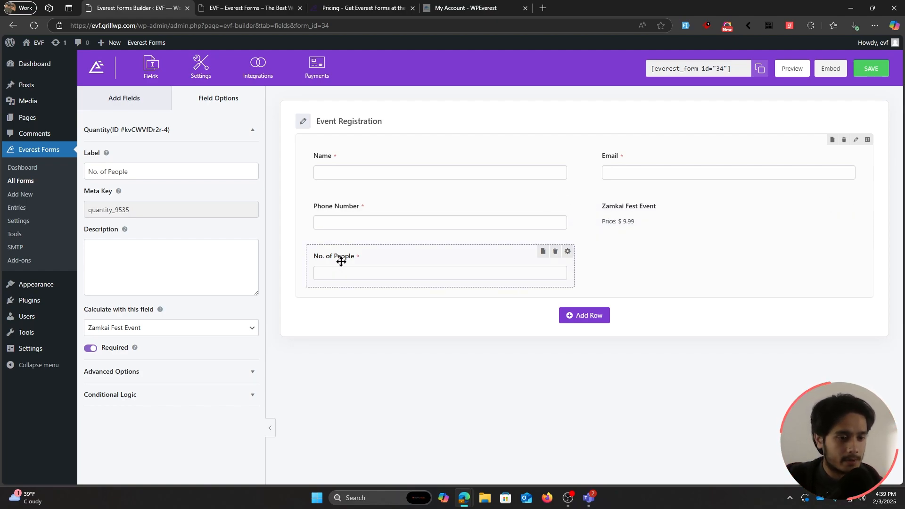
Step: Place a Total field beside No. of People and save the form
left_click(283, 226)
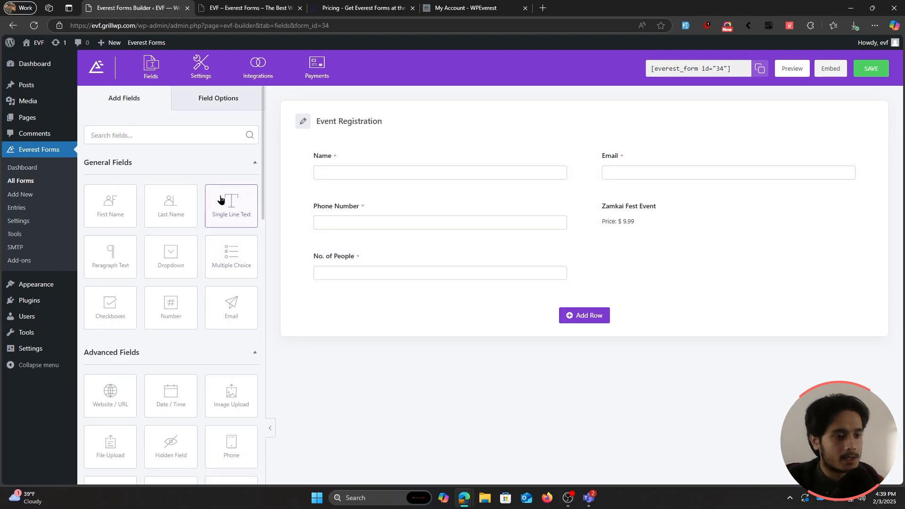
scroll(200, 186, "down", 2)
scroll(199, 187, "down", 7)
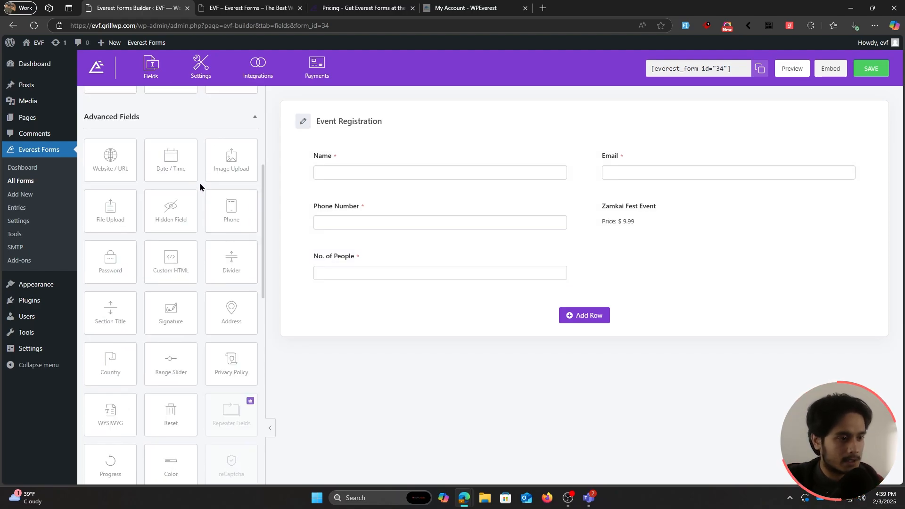
scroll(199, 187, "down", 4)
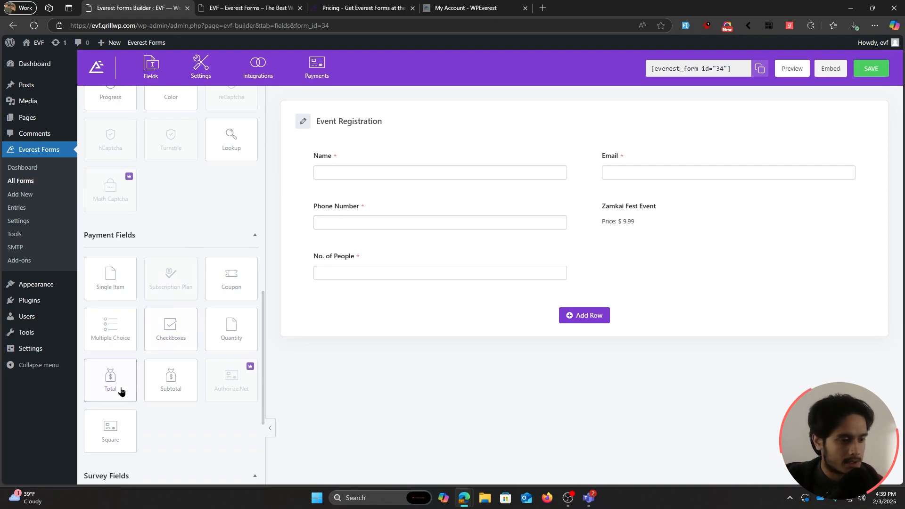
left_click_drag(121, 389, 632, 269)
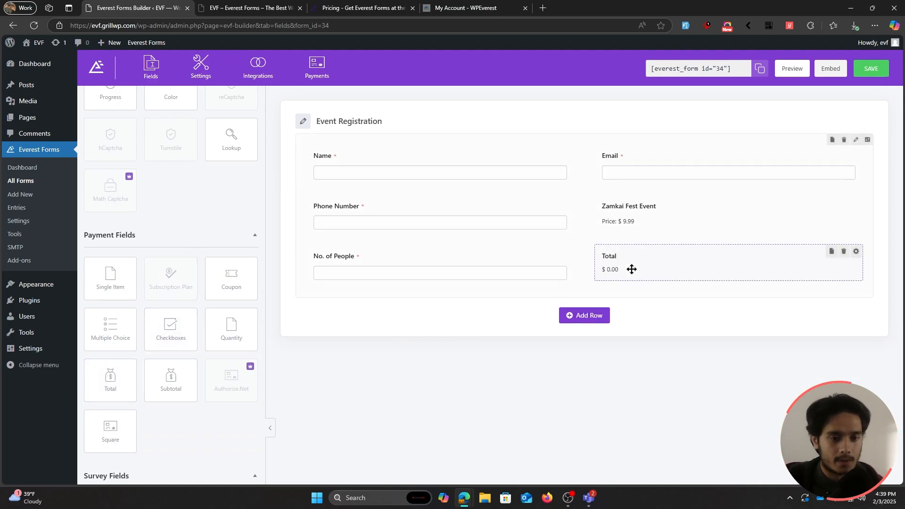
left_click(872, 71)
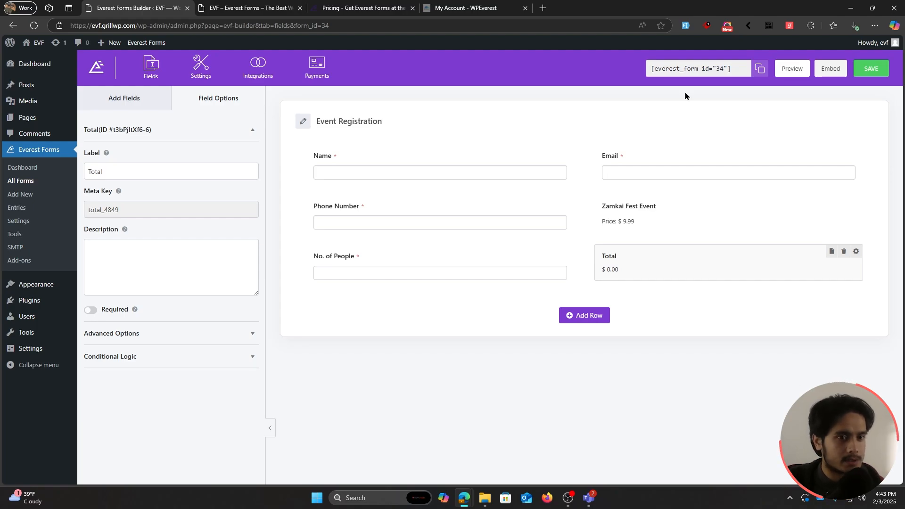
Step: Review the live Zamkai Fest event page, then open it in the block editor
left_click(241, 7)
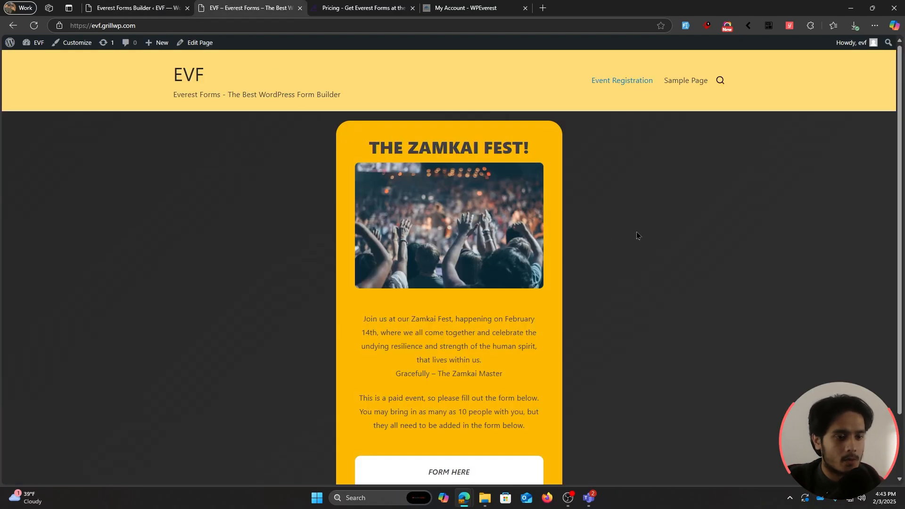
scroll(636, 231, "down", 2)
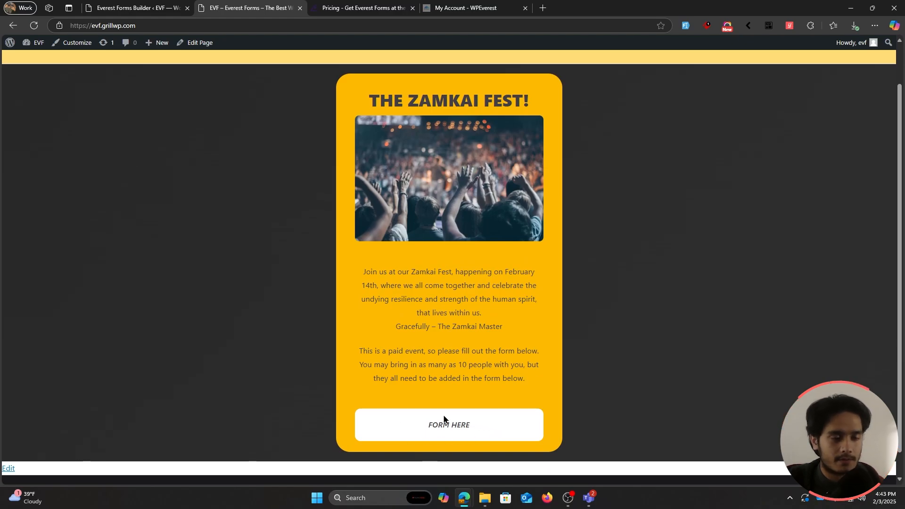
scroll(627, 228, "up", 2)
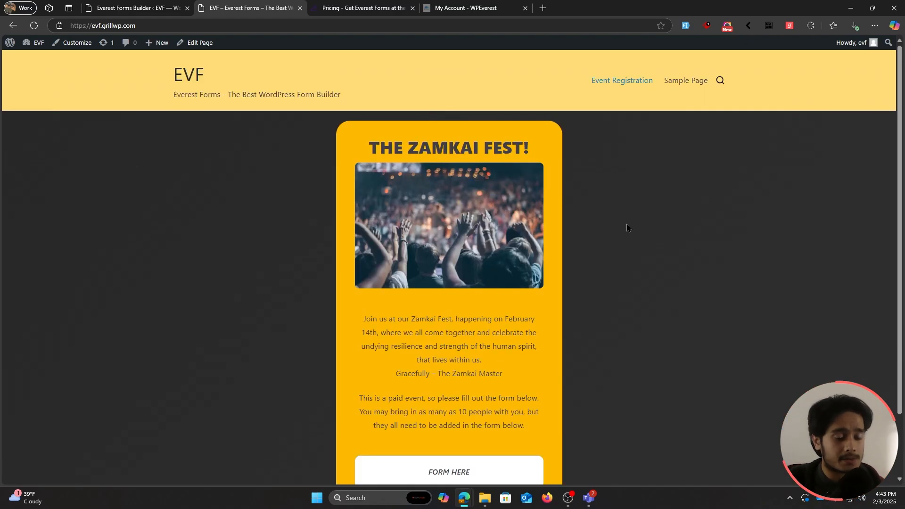
left_click(194, 44)
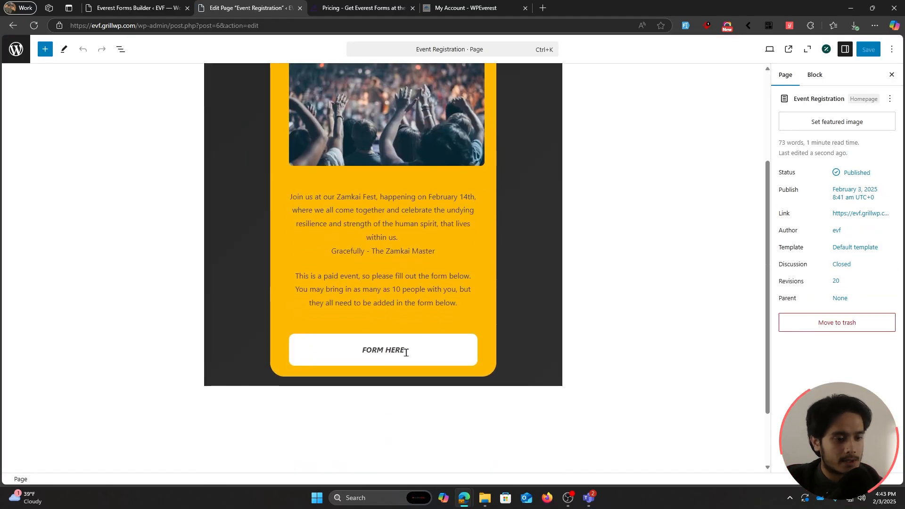
Step: Select the FORM HERE paragraph and copy the Event Registration form's shortcode from the builder
left_click(409, 350)
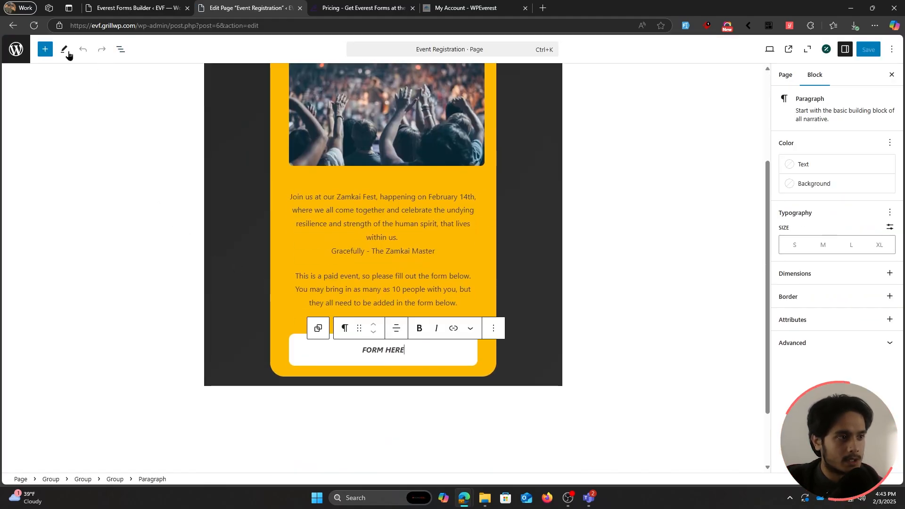
left_click(41, 53)
mouse_move(38, 168)
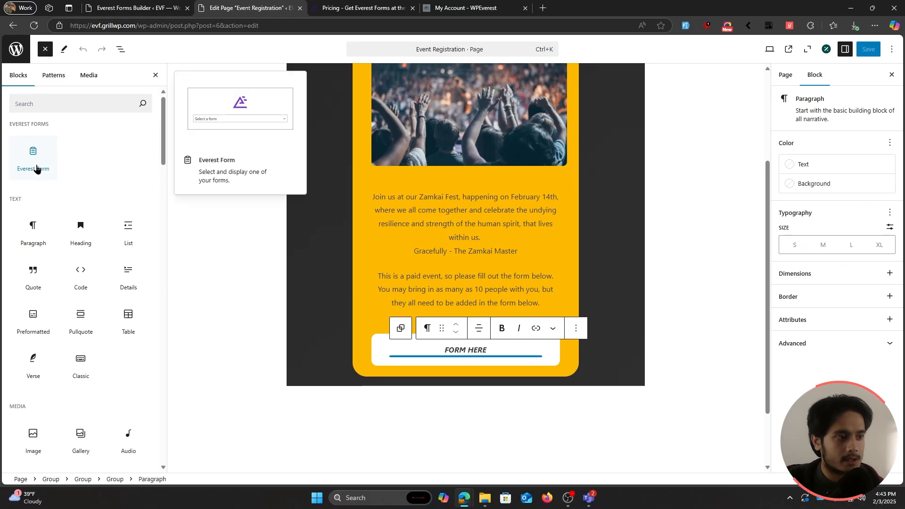
left_click(139, 11)
left_click(735, 69)
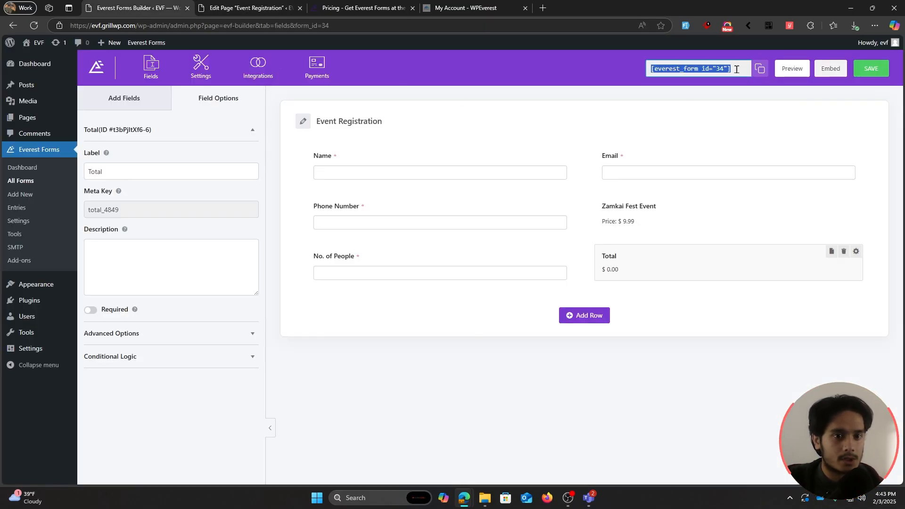
mouse_move(735, 70)
left_mouse_down()
mouse_move(648, 65)
mouse_move(747, 67)
mouse_move(738, 68)
left_mouse_up()
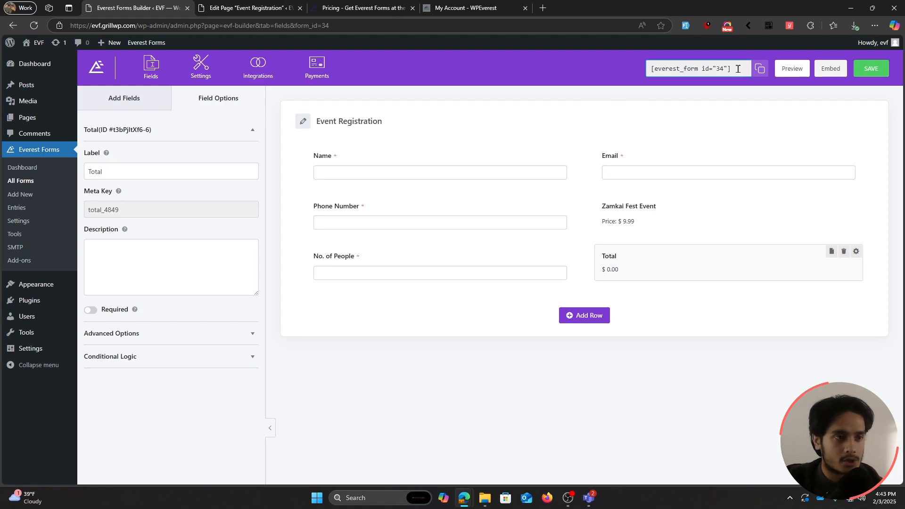
left_click(251, 8)
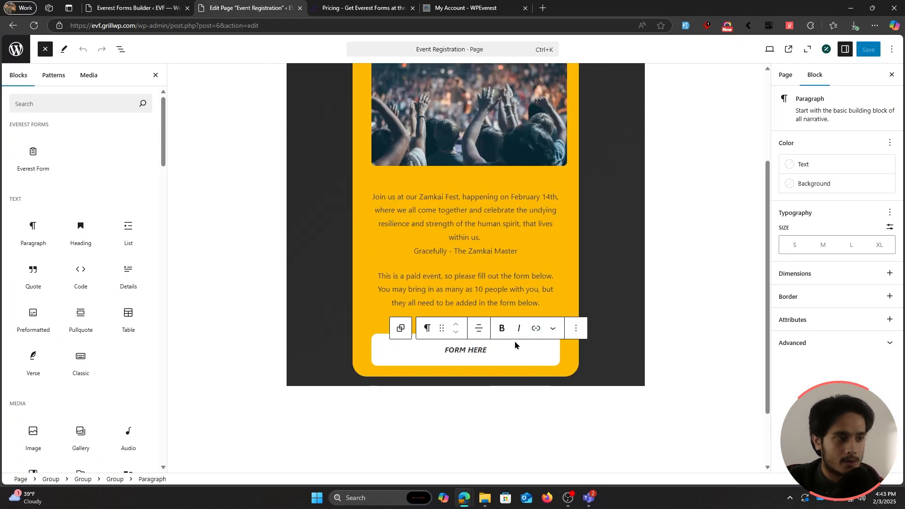
Step: Replace the FORM HERE paragraph with an Everest Form block showing the Event Registration form
left_click_drag(33, 161, 480, 349)
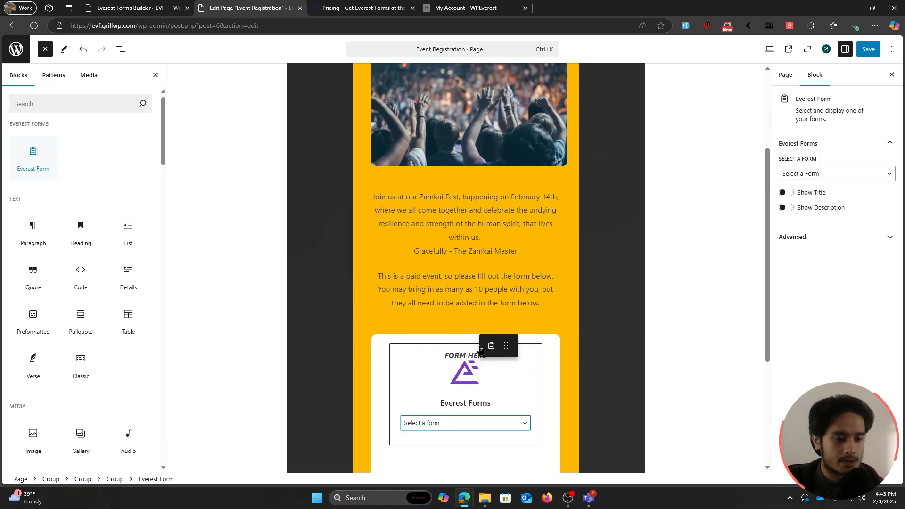
left_click(494, 446)
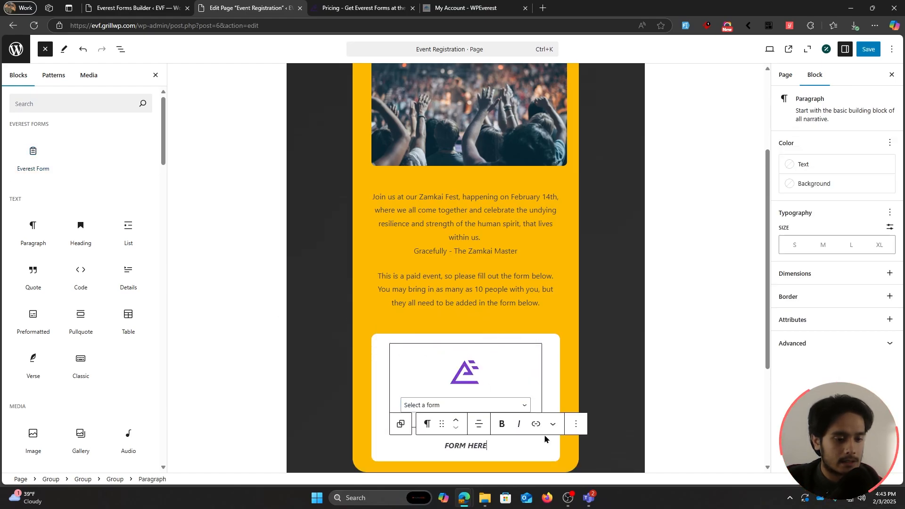
left_click(583, 427)
left_click(596, 393)
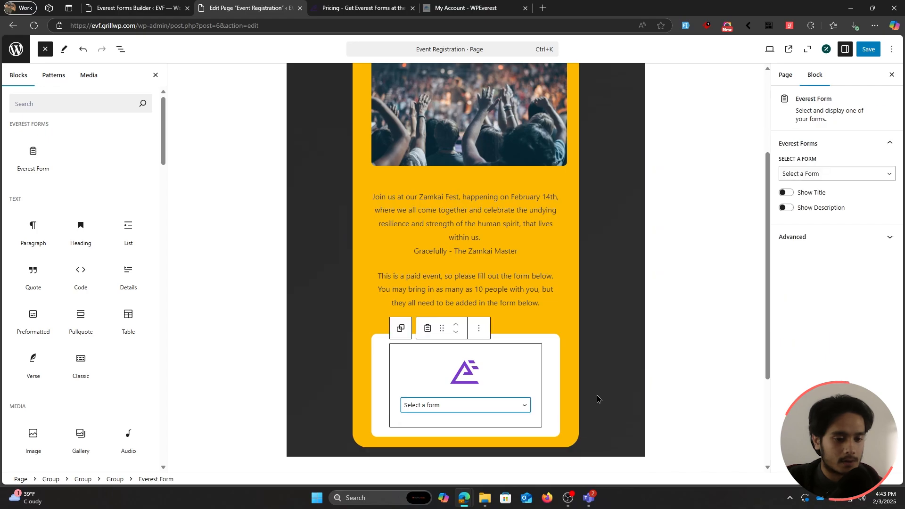
left_click(454, 406)
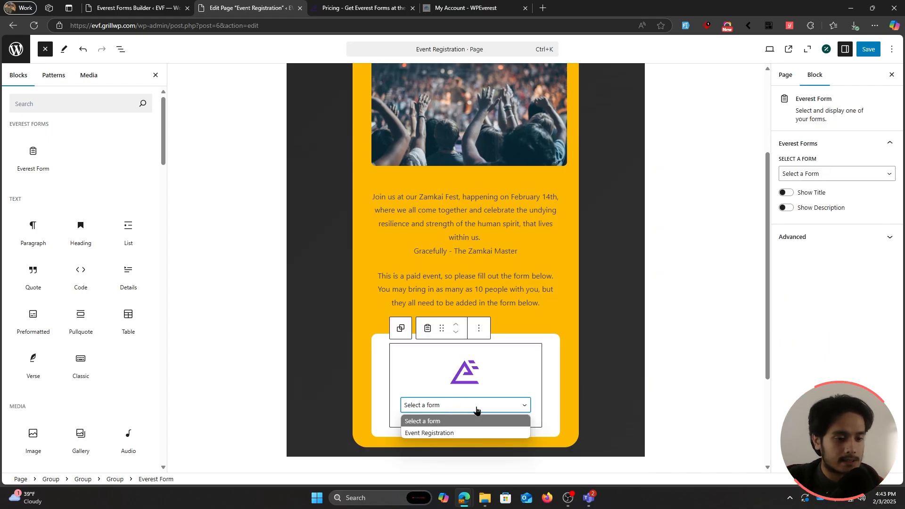
left_click(462, 432)
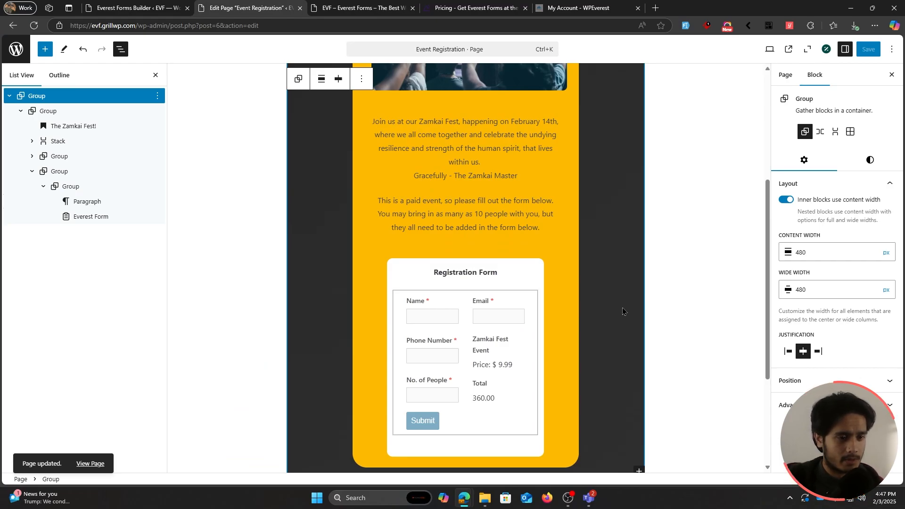
Step: Check the style settings of the group holding the embedded form, then view the live page
left_click(95, 172)
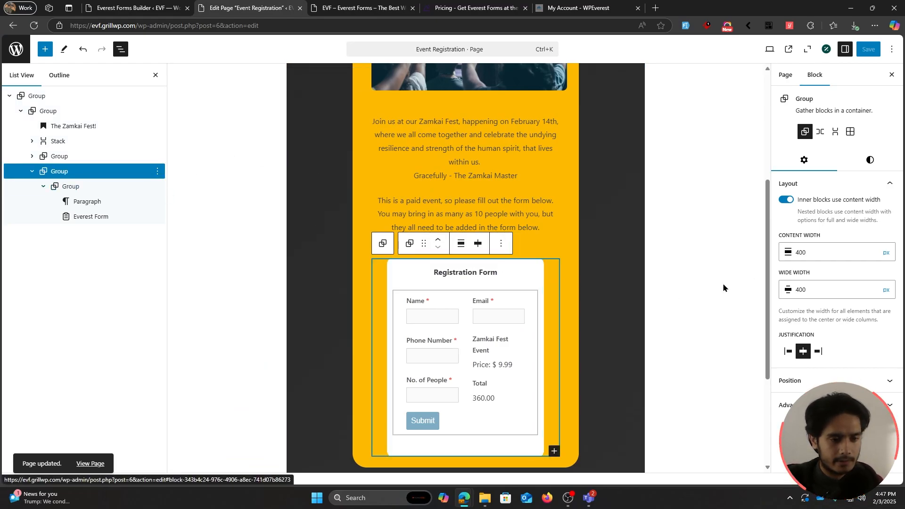
left_click(865, 160)
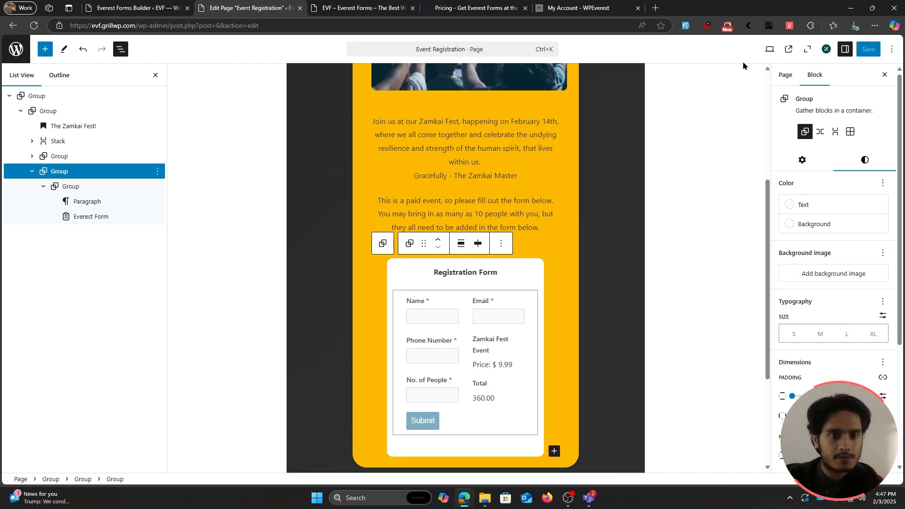
left_click(338, 6)
Step: Fill the Name, Email and Phone Number fields with test details
scroll(566, 311, "down", 1)
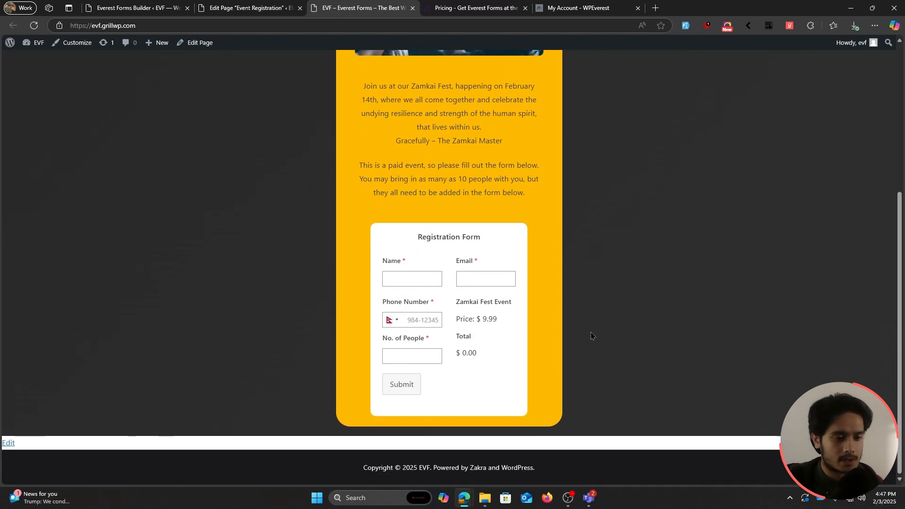
left_click(420, 278)
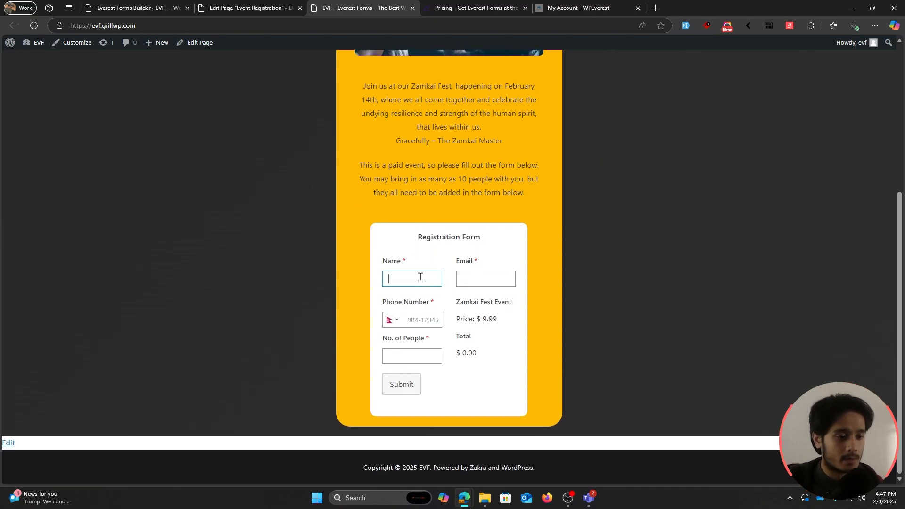
type("John Doe")
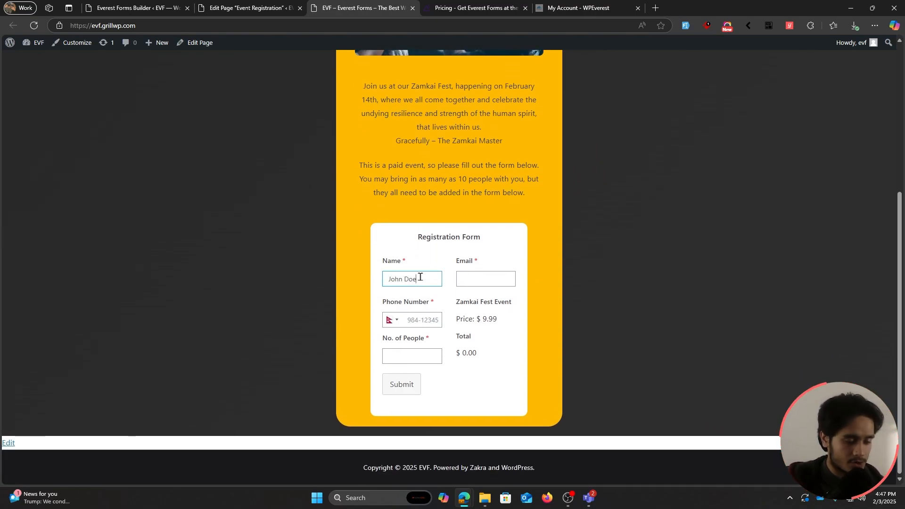
left_click(466, 281)
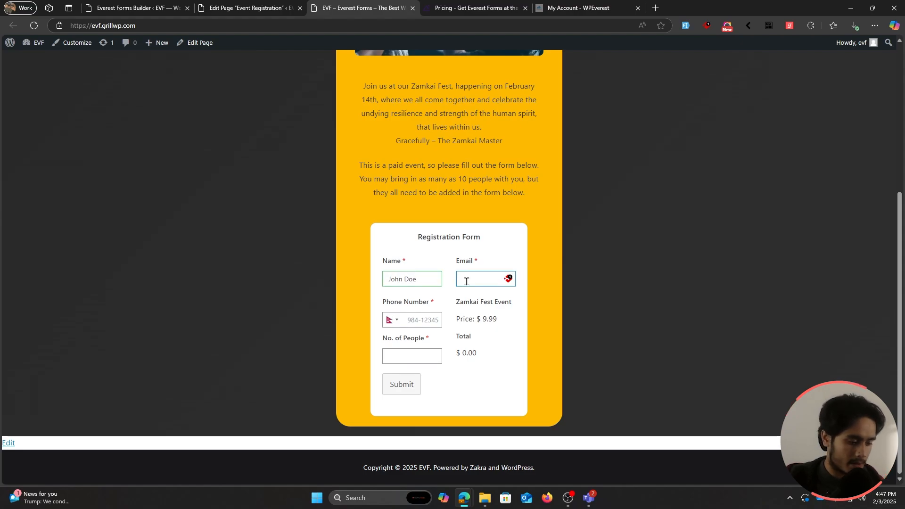
type("john@test.com")
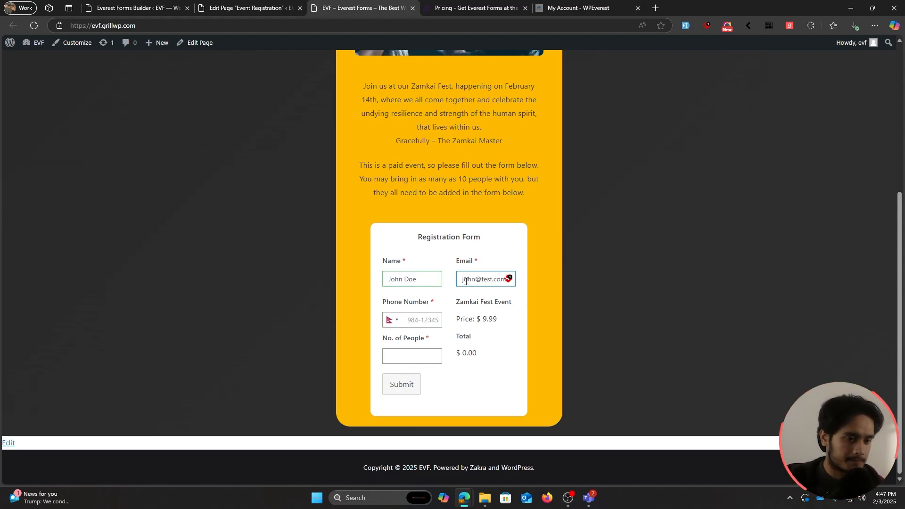
left_click(406, 320)
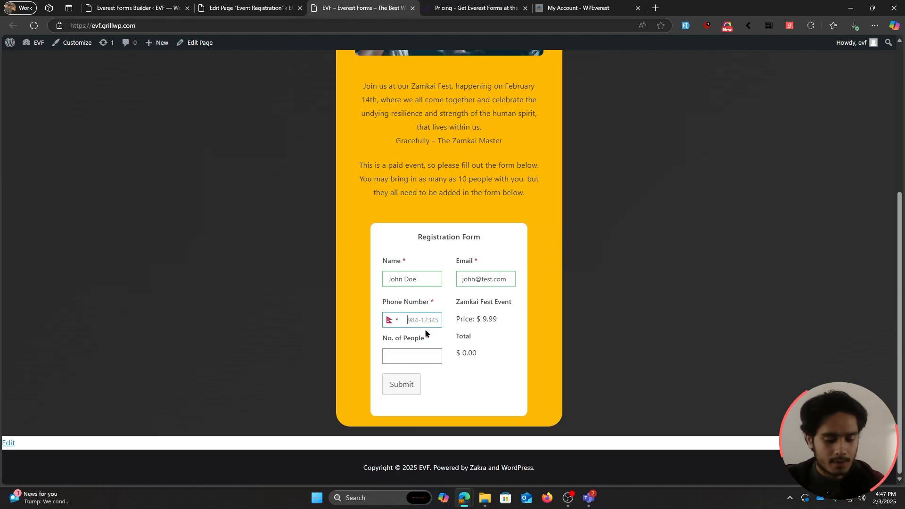
type("9800000000")
Step: Set No. of People to 5 so the Total shows $ 49.95
left_click(414, 352)
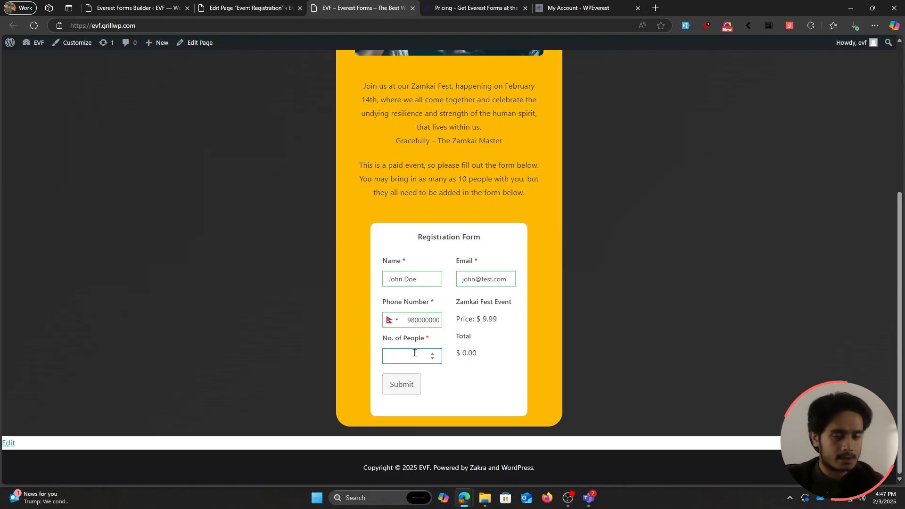
type("1")
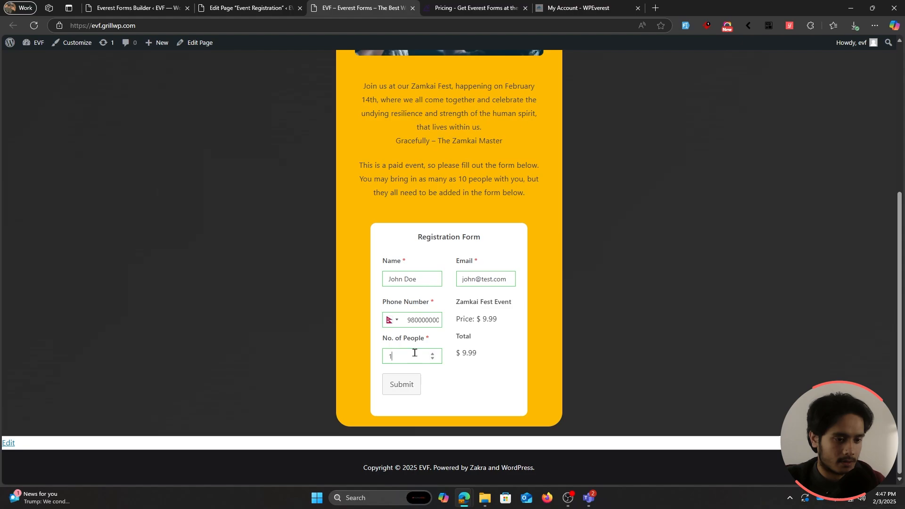
key("Up")
key("BackSpace")
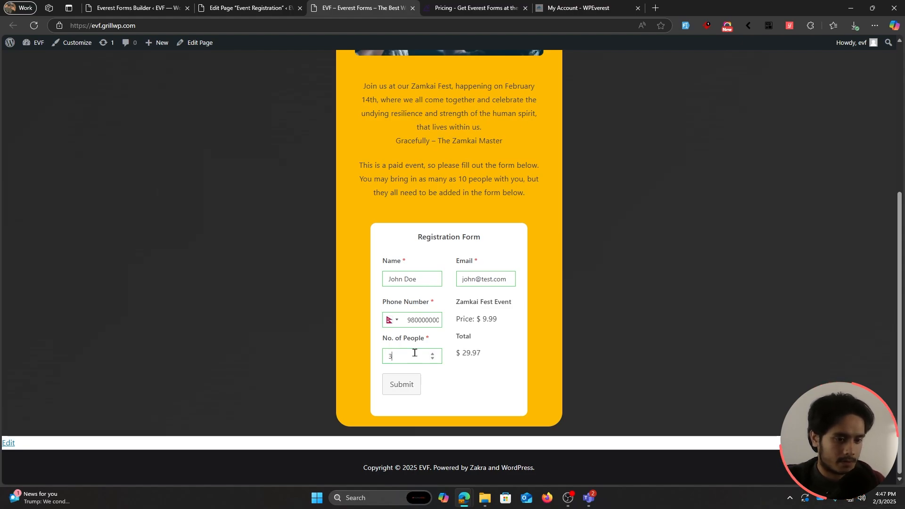
type("4")
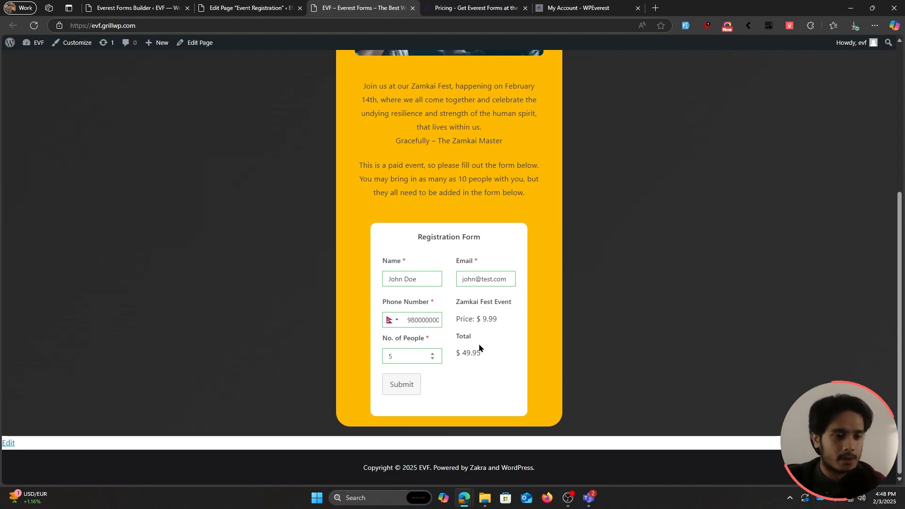
key("ctrl+1")
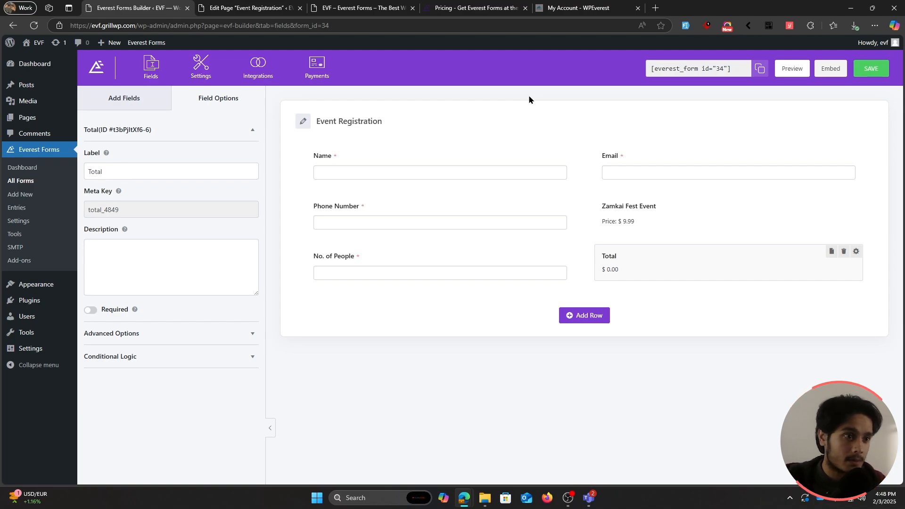
left_click(38, 261)
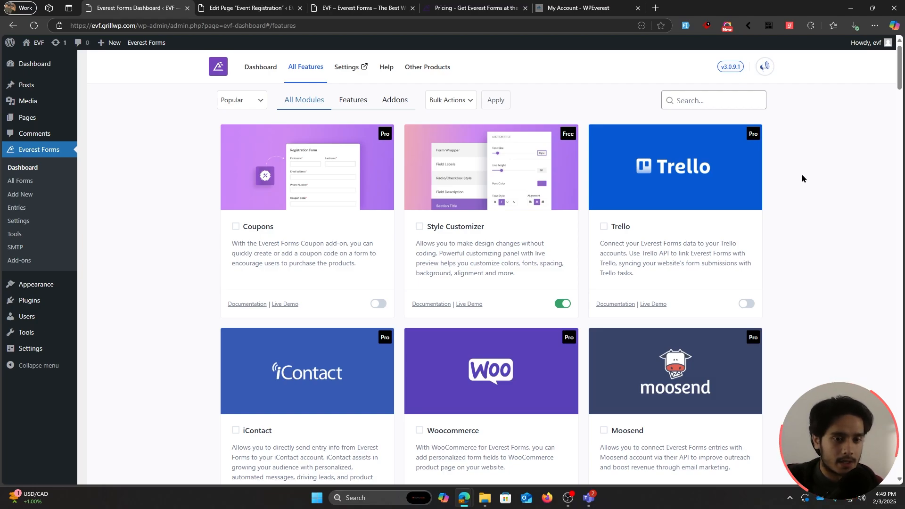
scroll(810, 153, "down", 5)
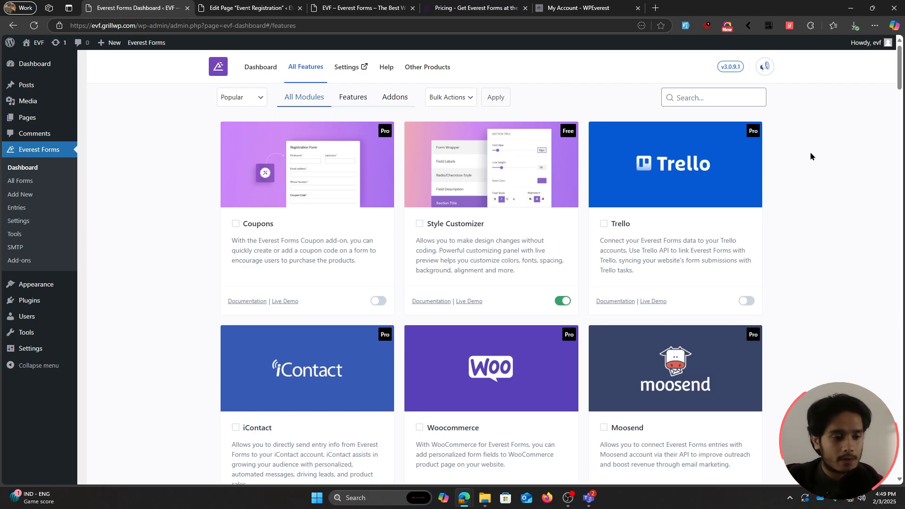
scroll(810, 155, "down", 9)
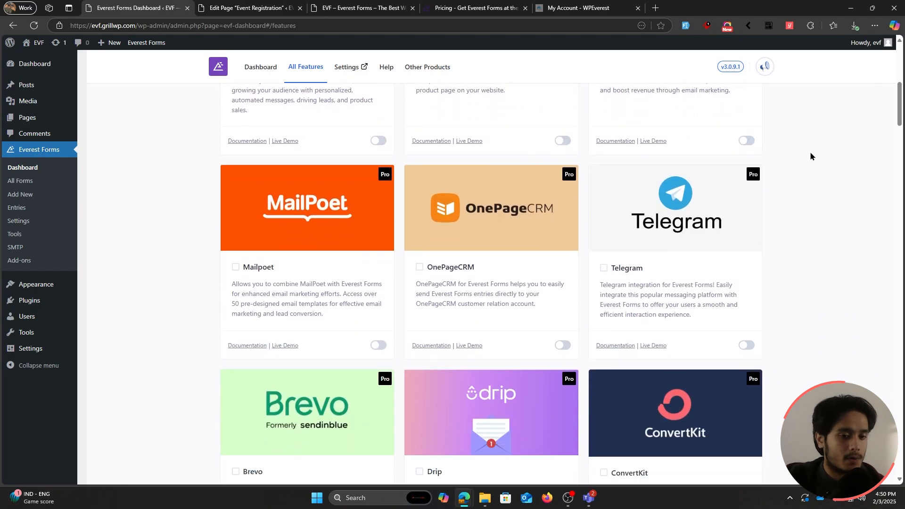
scroll(810, 156, "down", 11)
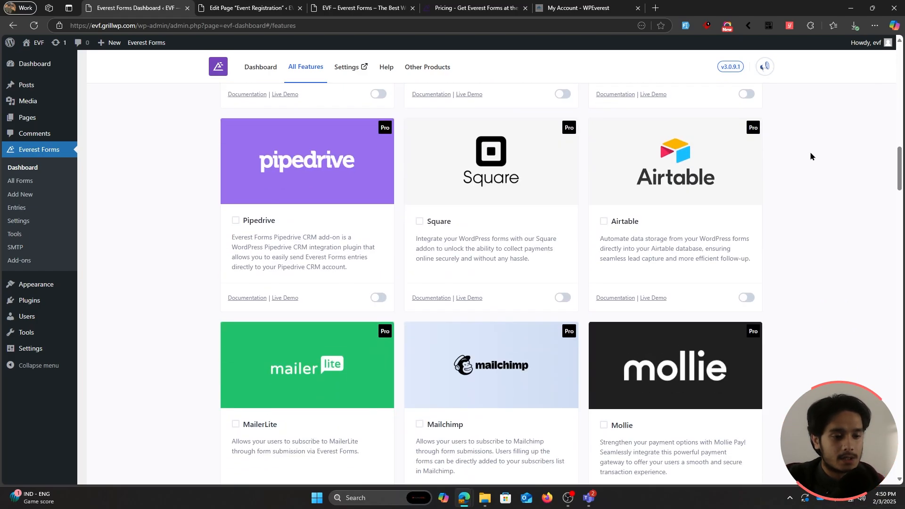
scroll(809, 153, "down", 4)
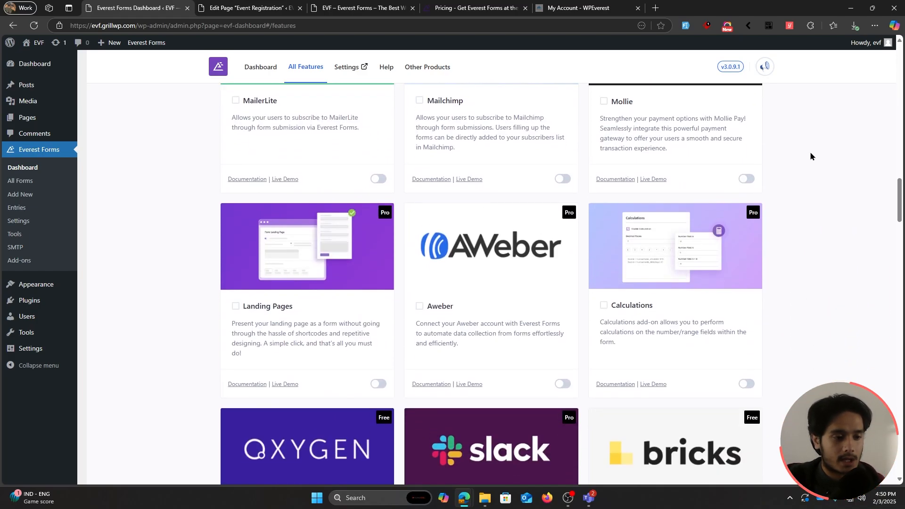
scroll(793, 198, "down", 13)
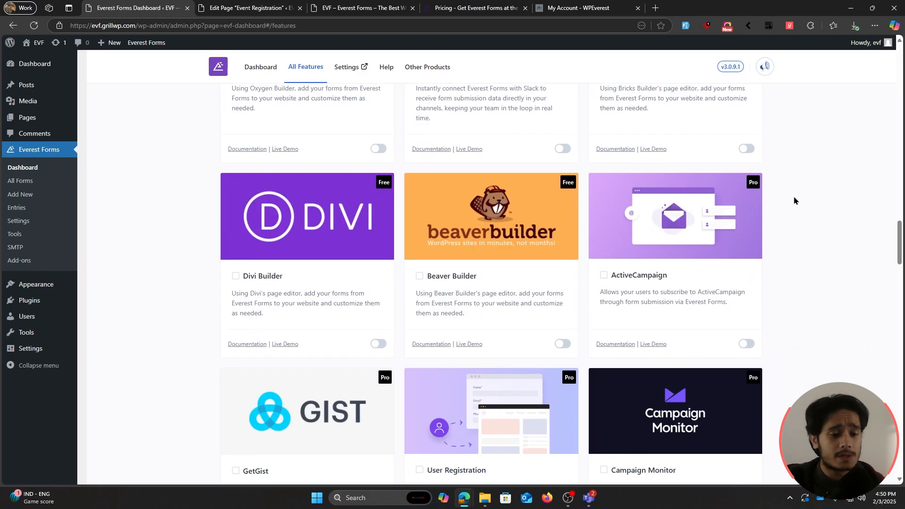
scroll(793, 198, "down", 4)
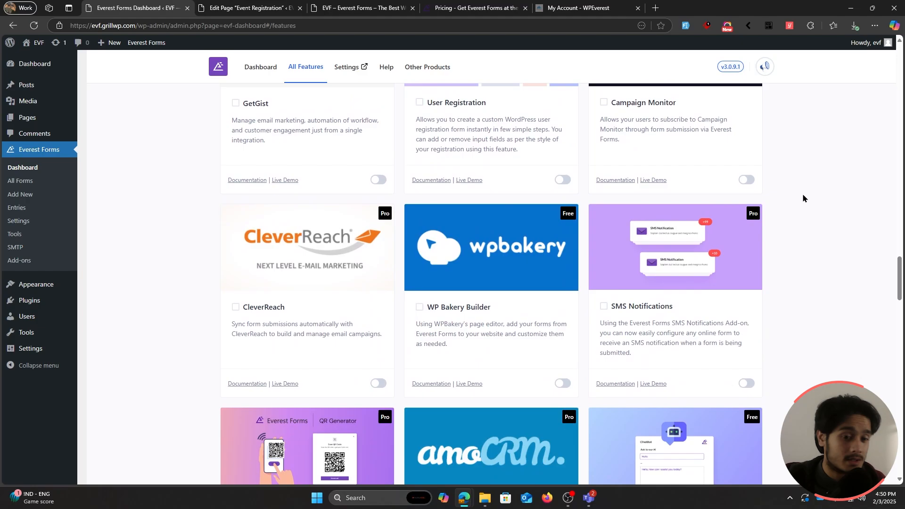
scroll(802, 194, "up", 1)
scroll(802, 193, "down", 5)
scroll(803, 195, "down", 8)
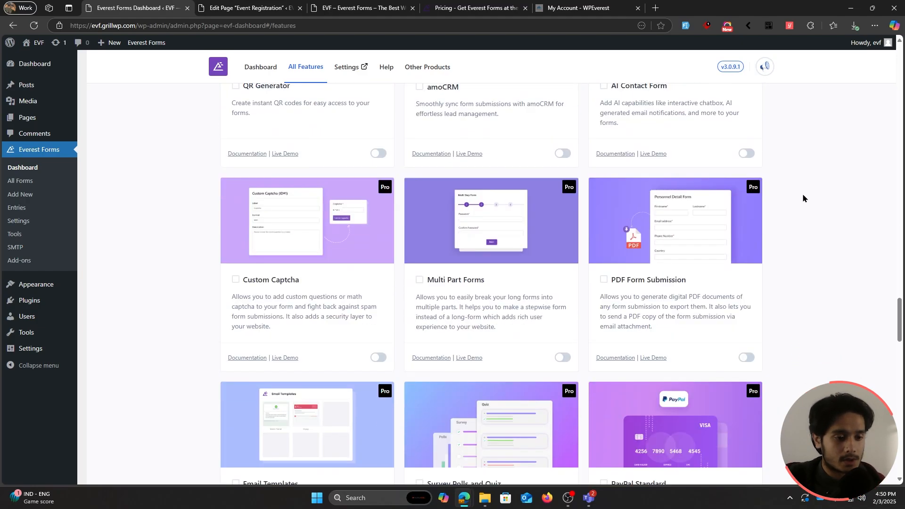
middle_click(798, 266)
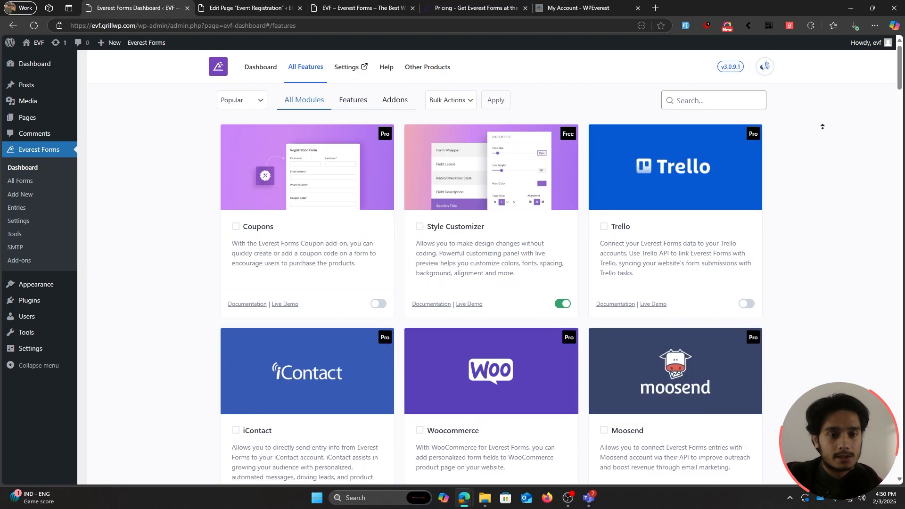
Step: Search the modules for paypal and activate PayPal Standard
left_click(705, 104)
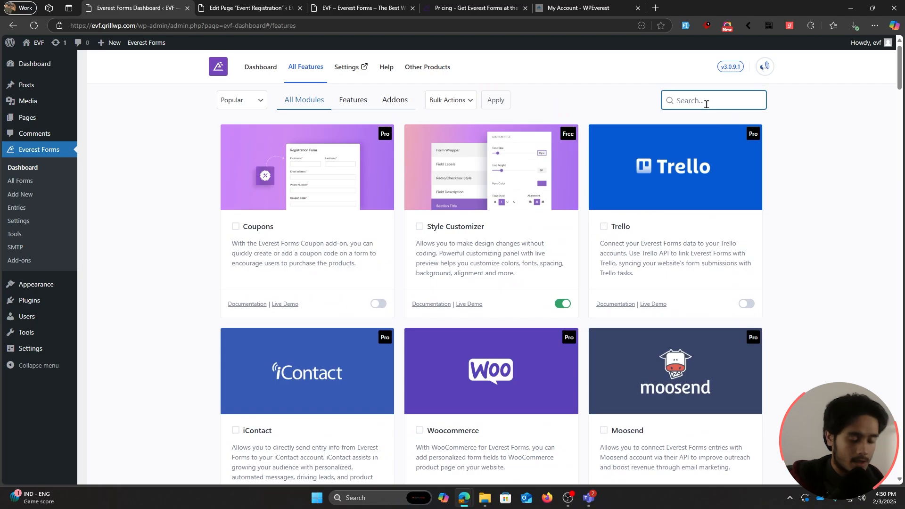
type("paypal")
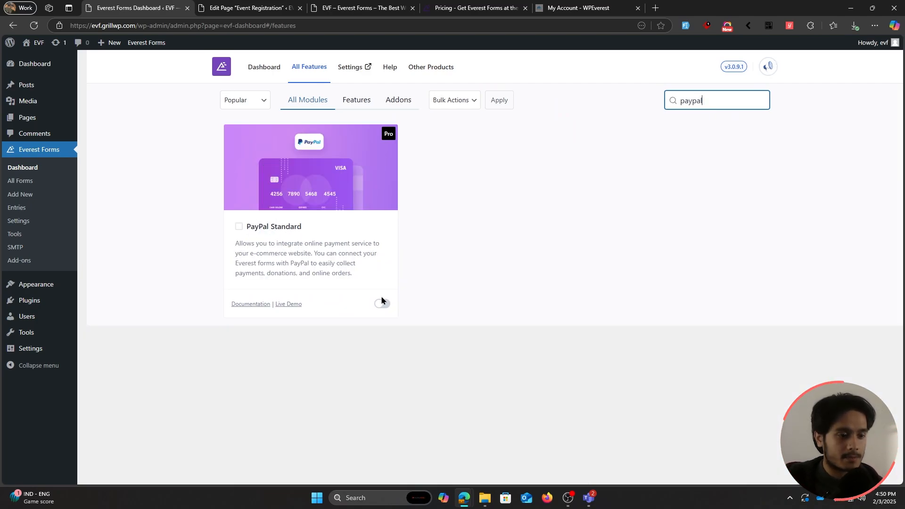
left_click(383, 304)
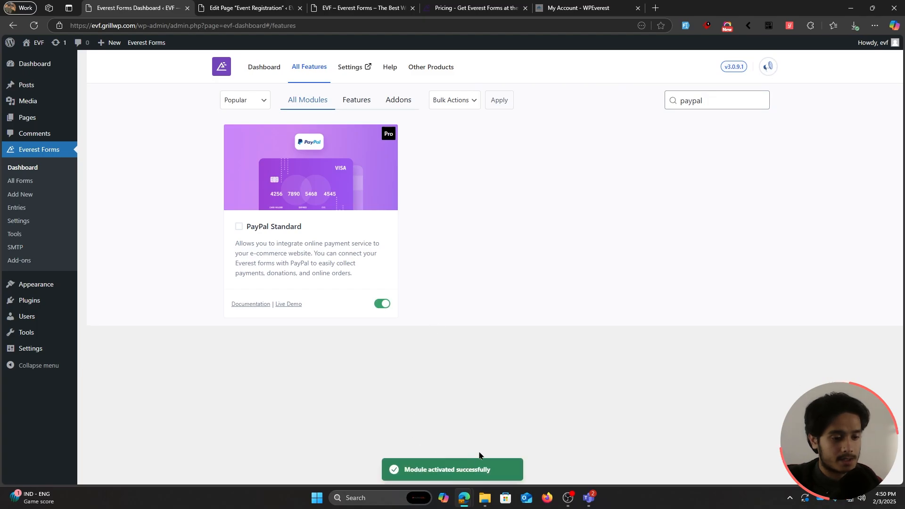
Step: Search the module list for stripe, then for razorpay
left_click_drag(711, 100, 644, 102)
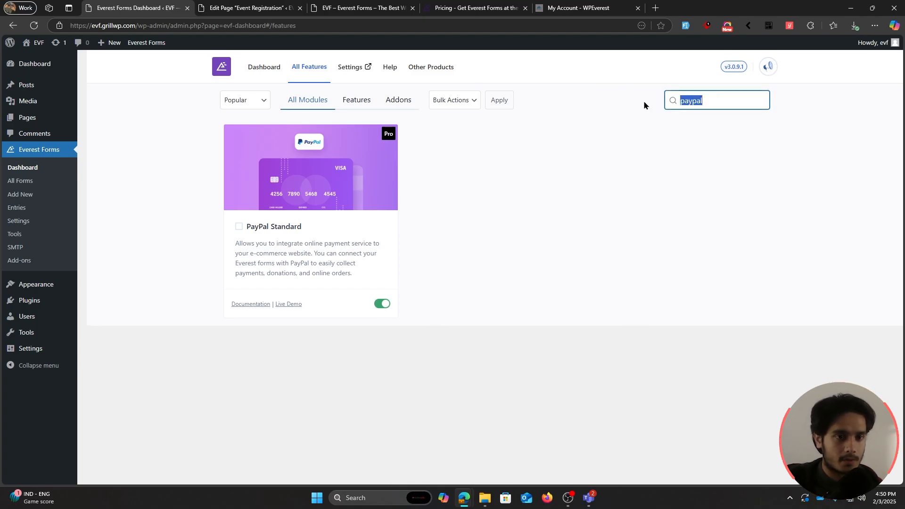
type("stripe")
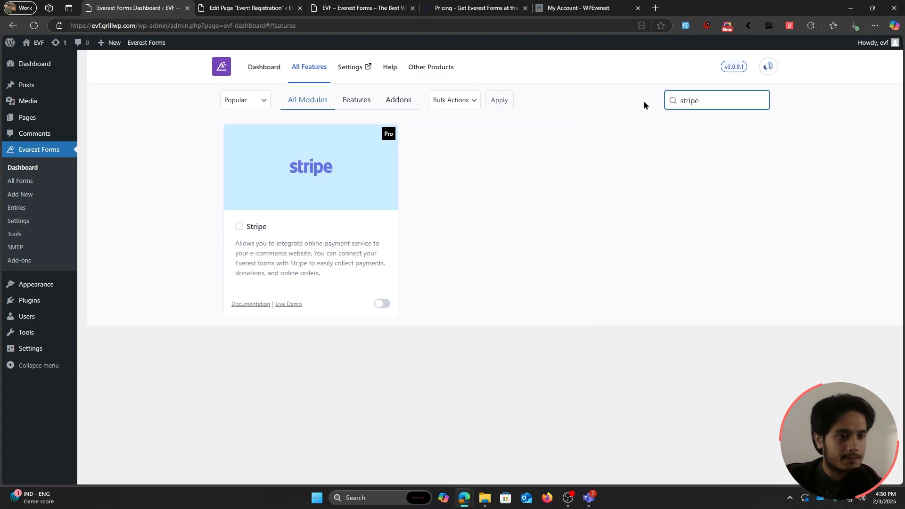
key("ctrl+a")
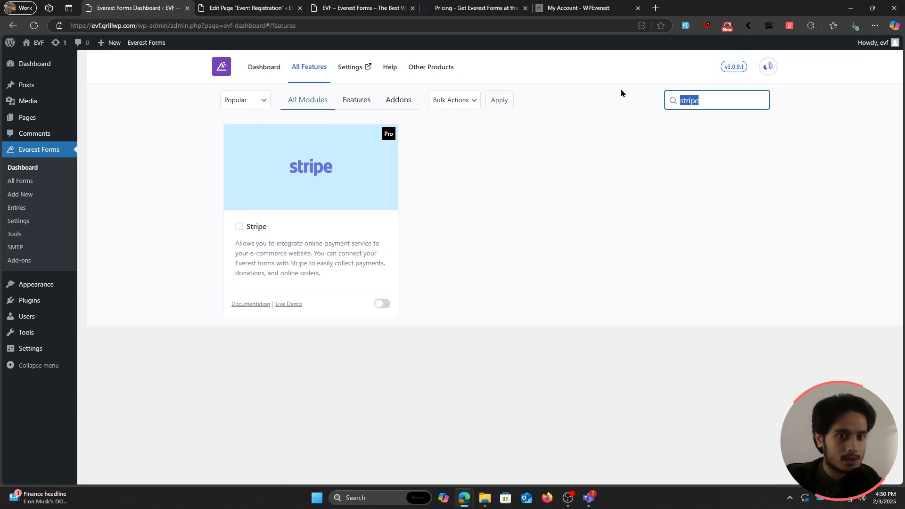
type("razorpay")
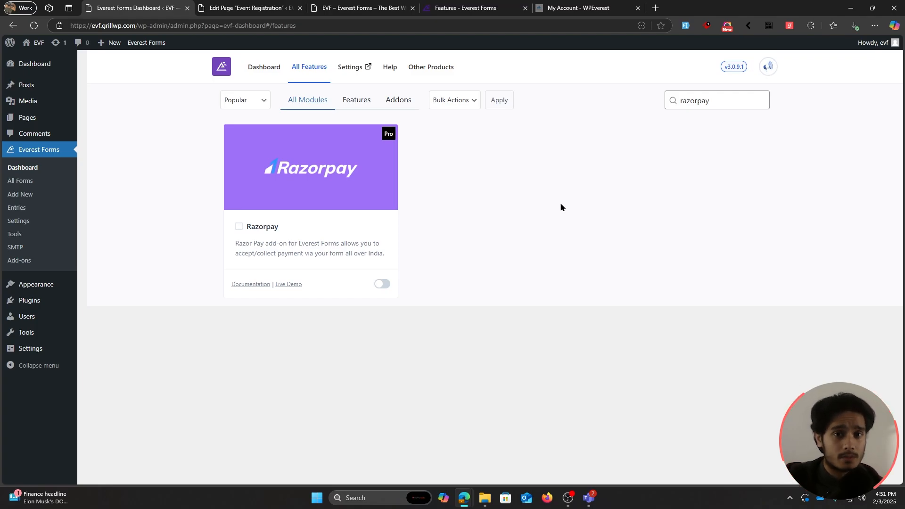
left_click(473, 4)
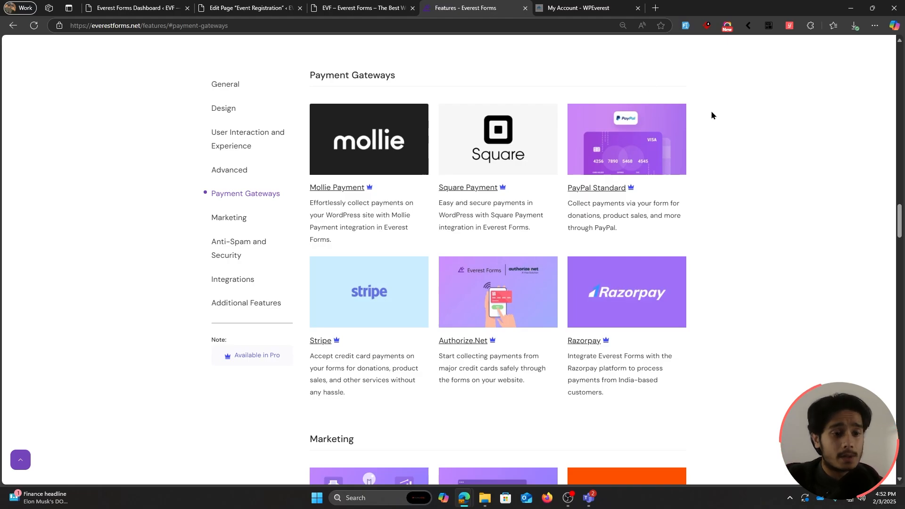
left_click(136, 8)
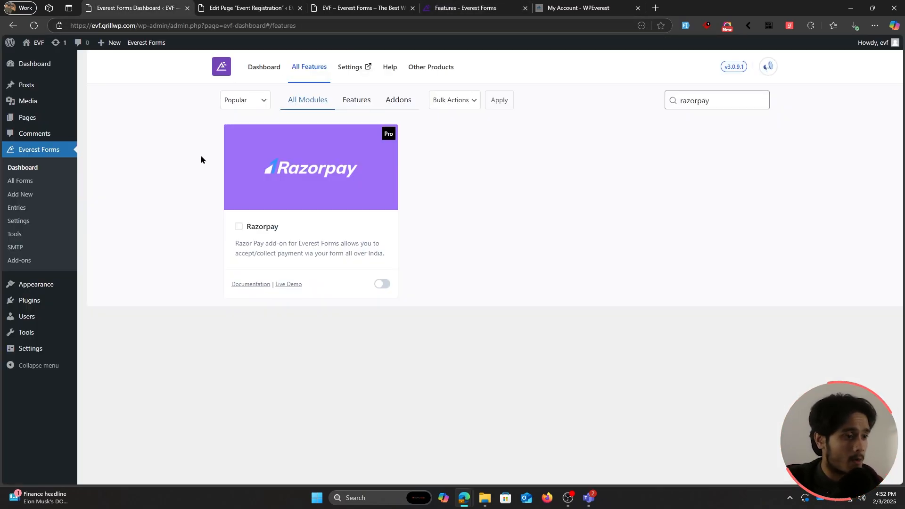
Step: Open the Event Registration form's payment settings and enable PayPal Standard
left_click(43, 181)
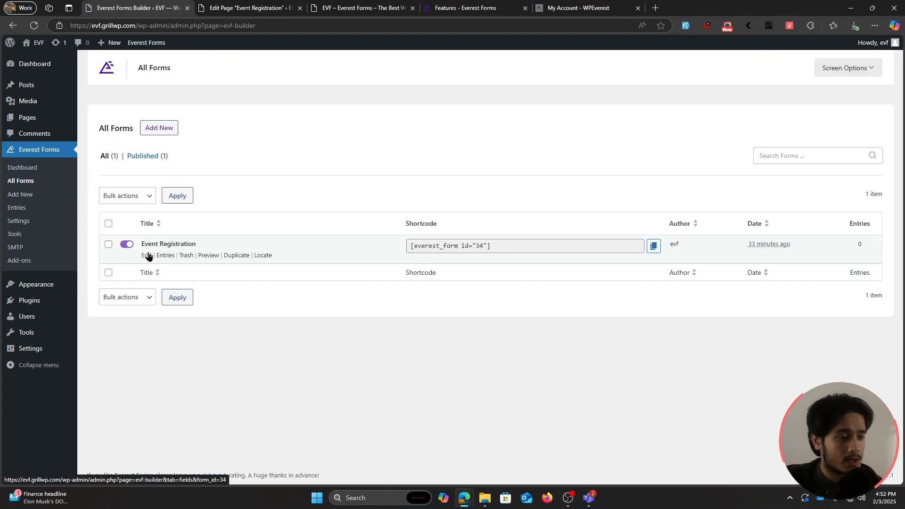
left_click(146, 255)
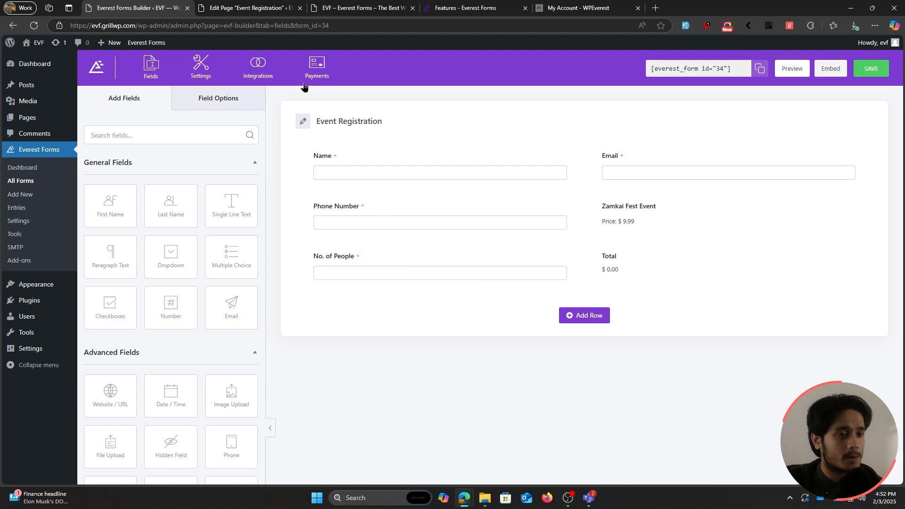
left_click(315, 70)
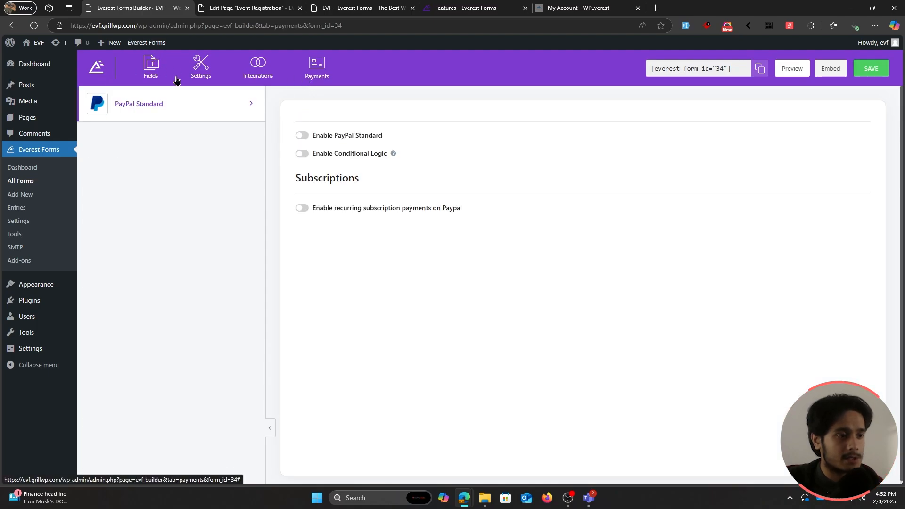
left_click(301, 136)
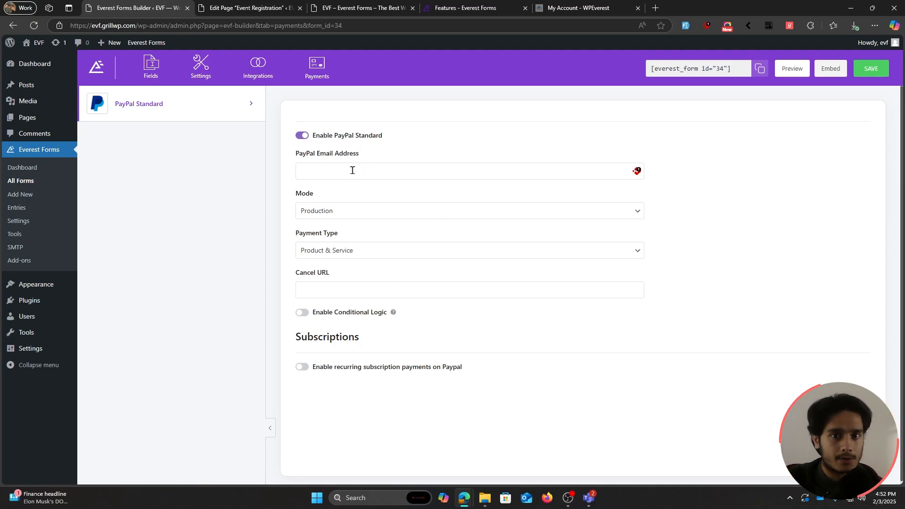
Step: Enter the PayPal email, keeping Production mode and the Product & Service payment type
left_click(352, 170)
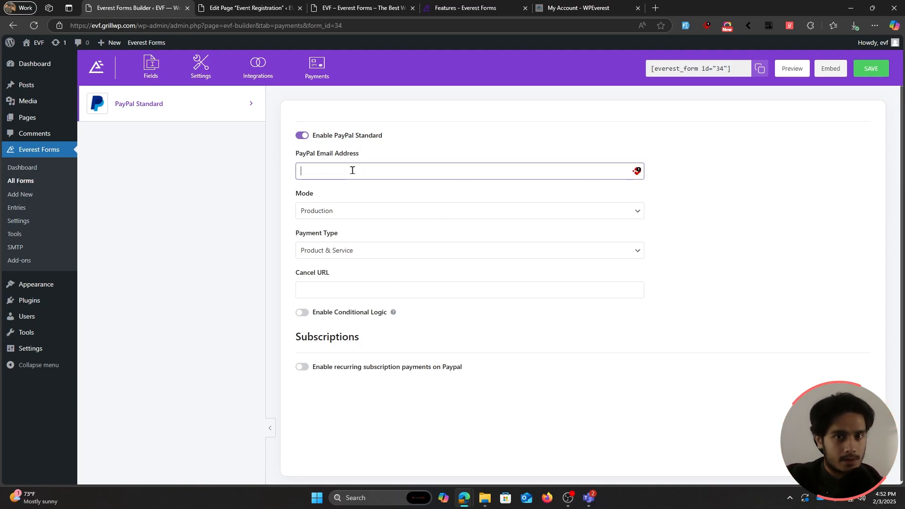
type("test@ty")
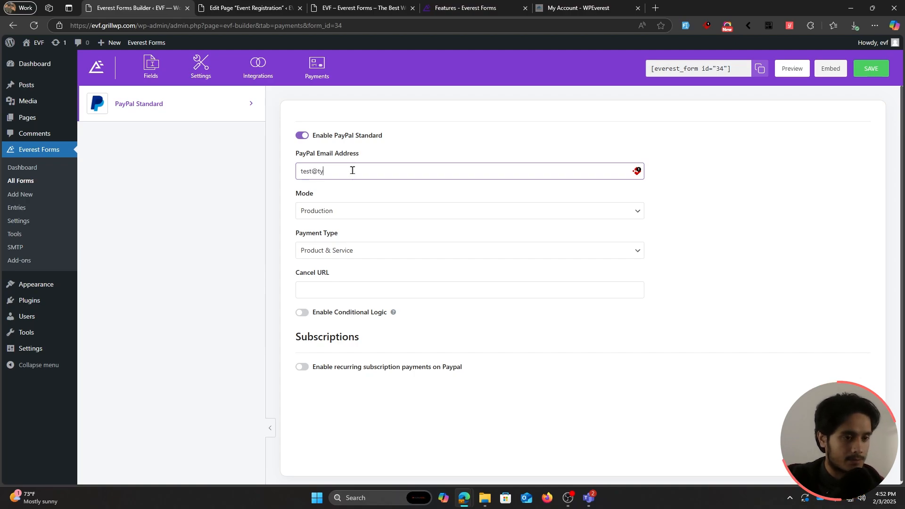
key("BackSpace")
type("est")
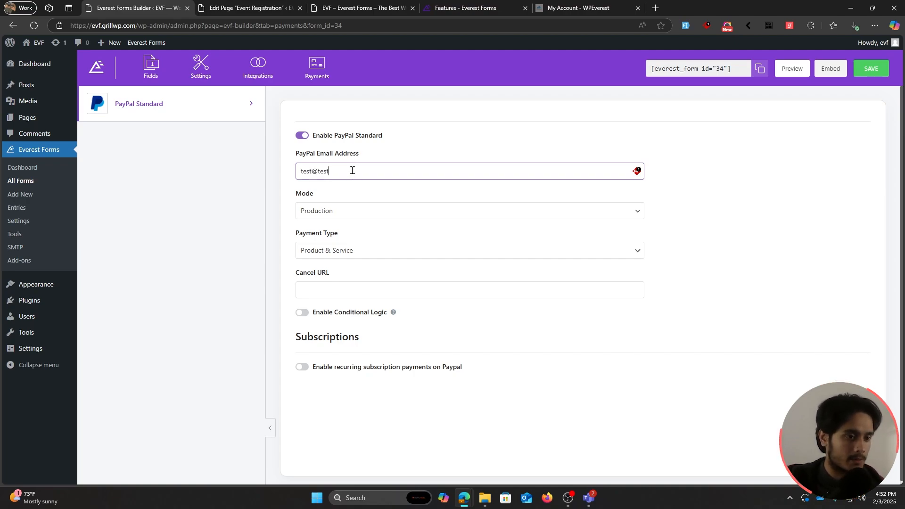
key("Tab")
left_click(350, 212)
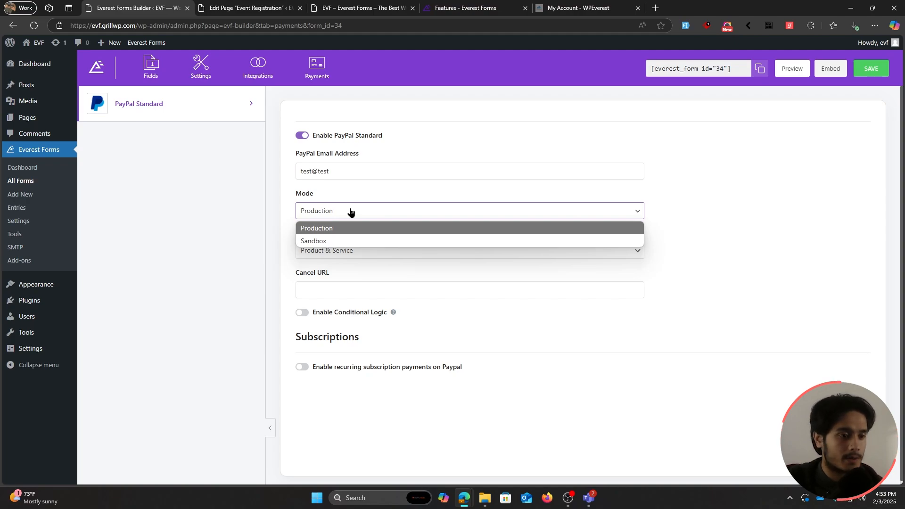
left_click(330, 231)
key("Tab")
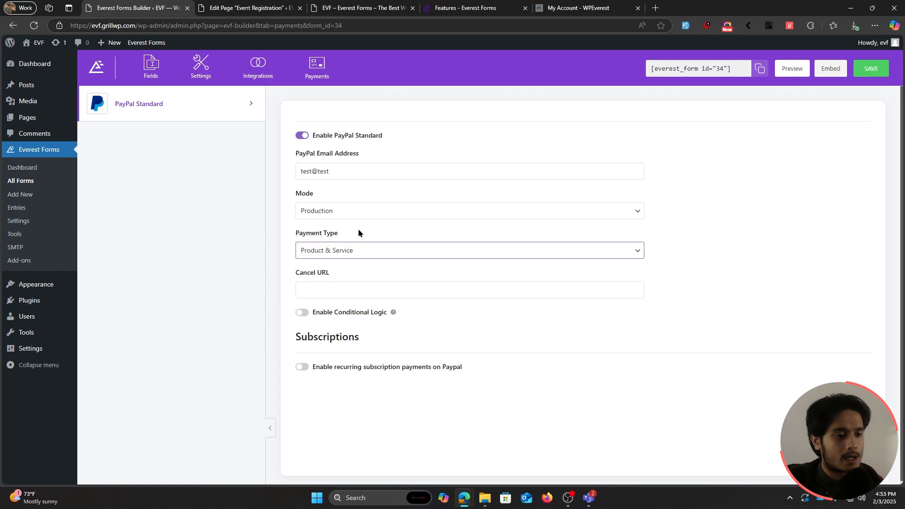
left_click(380, 249)
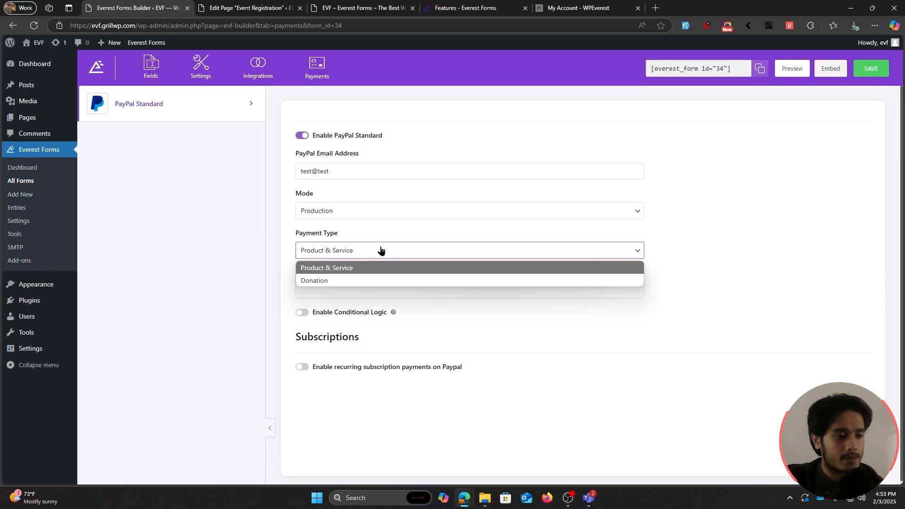
left_click(359, 271)
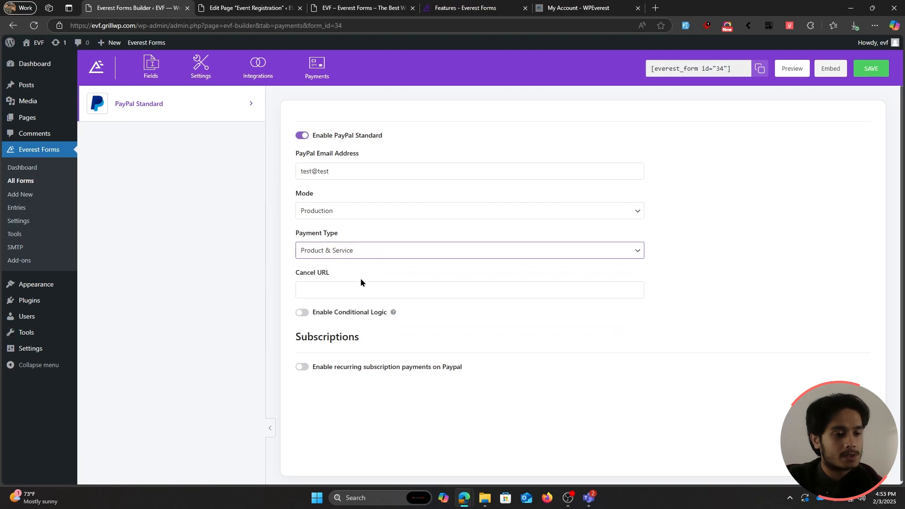
left_click(360, 289)
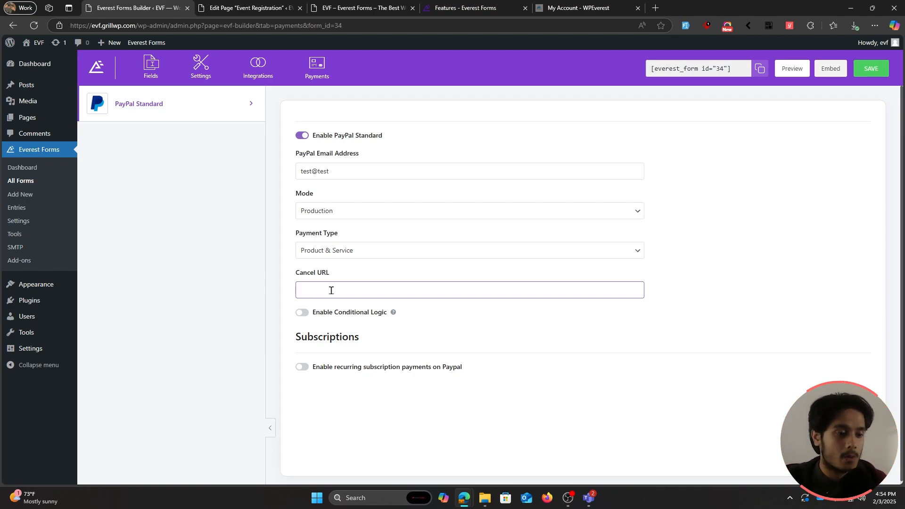
left_click_drag(137, 25, 55, 28)
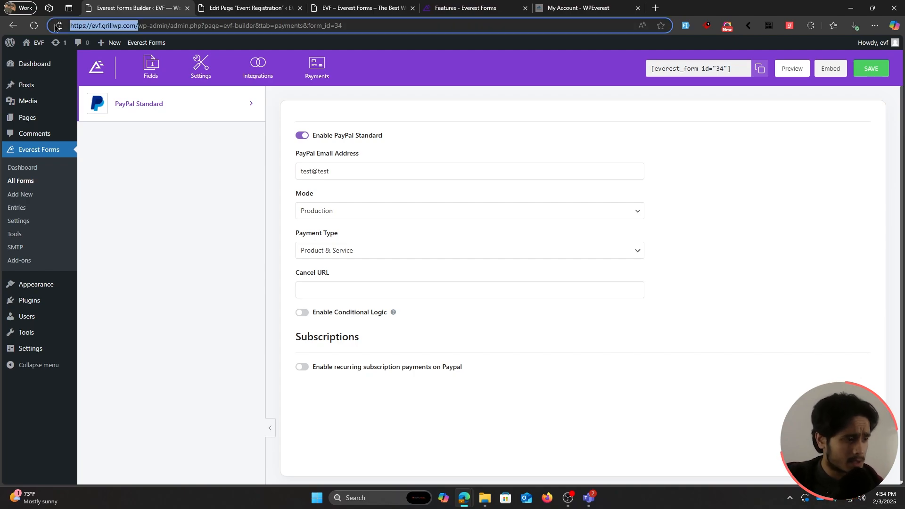
key("ctrl+c")
left_click(371, 289)
key("ctrl+v")
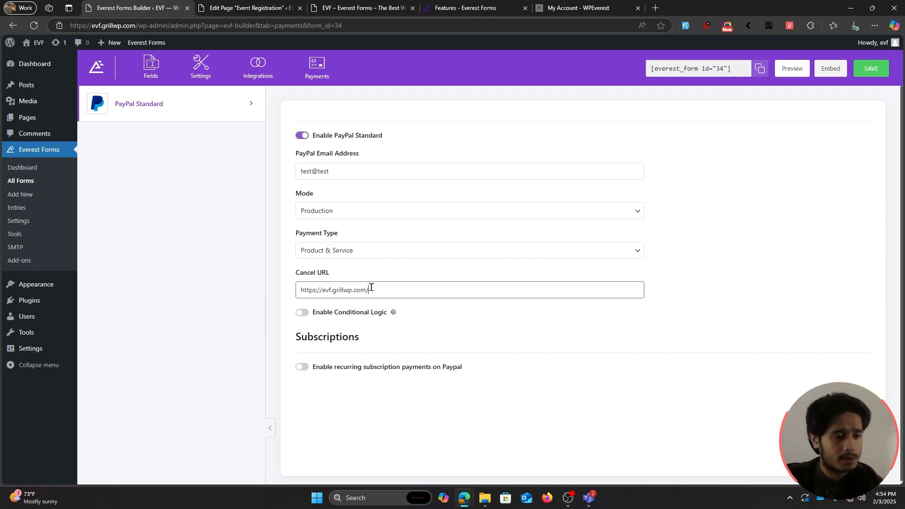
left_click(647, 324)
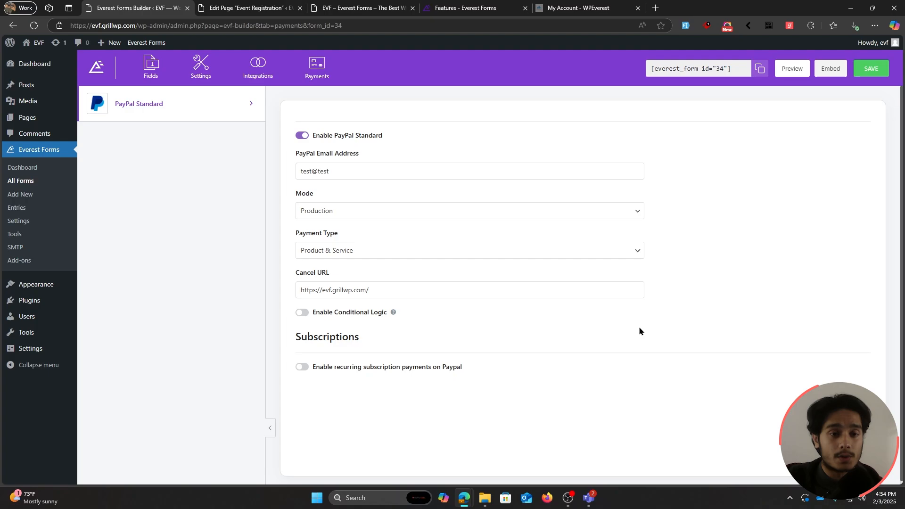
Step: Leave recurring subscriptions off and save the PayPal payment settings
left_click(304, 368)
scroll(723, 332, "down", 1)
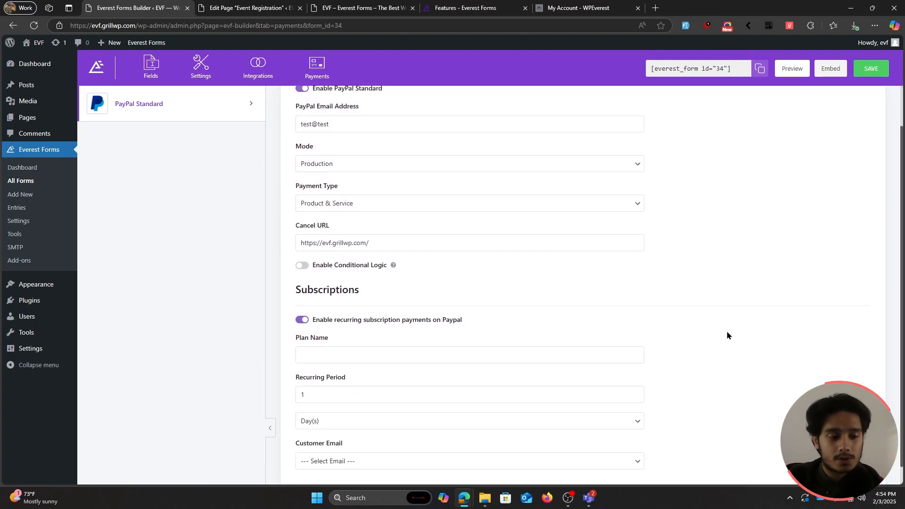
scroll(726, 335, "down", 1)
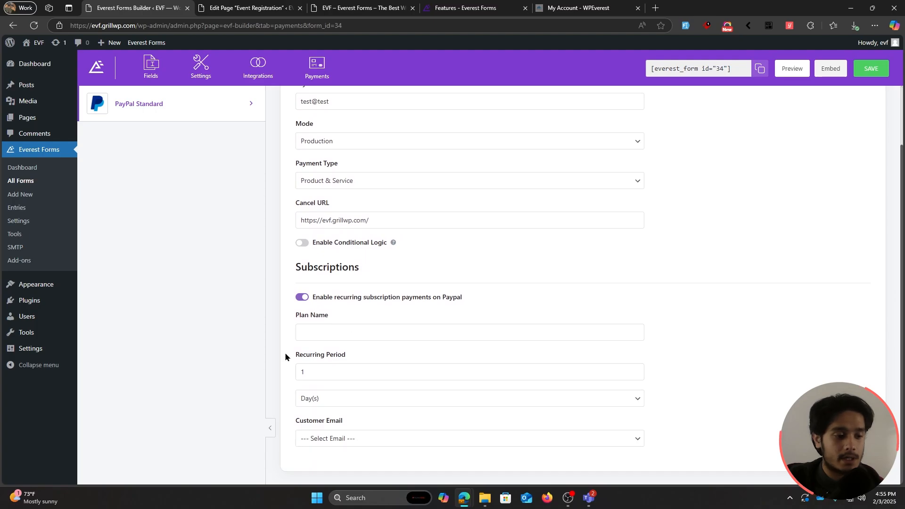
left_click(301, 298)
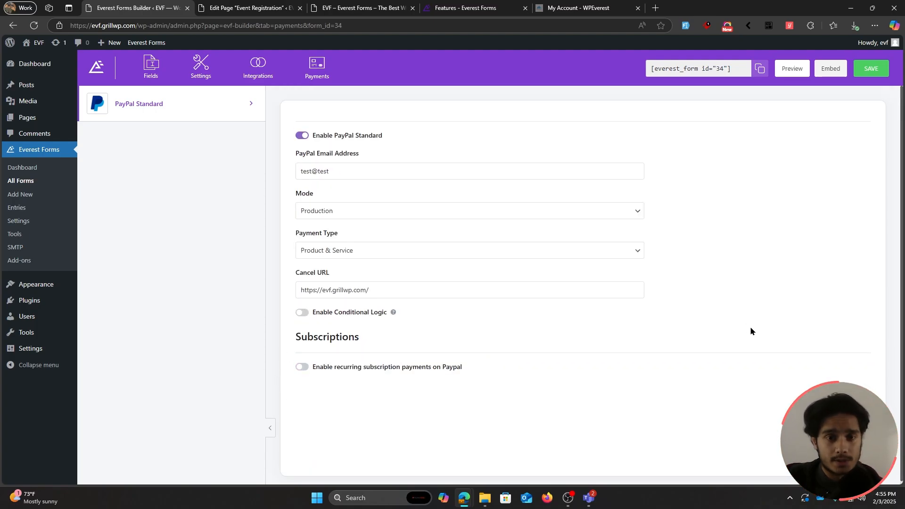
left_click(871, 70)
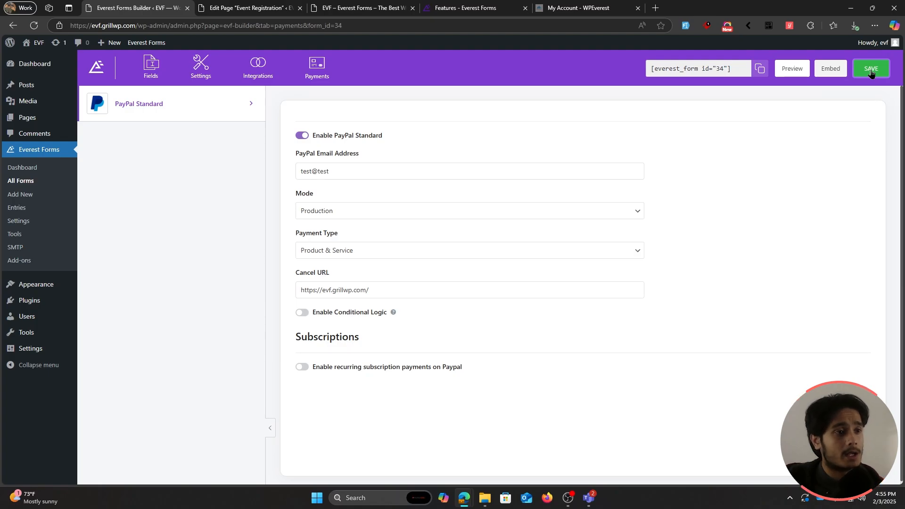
left_click(362, 8)
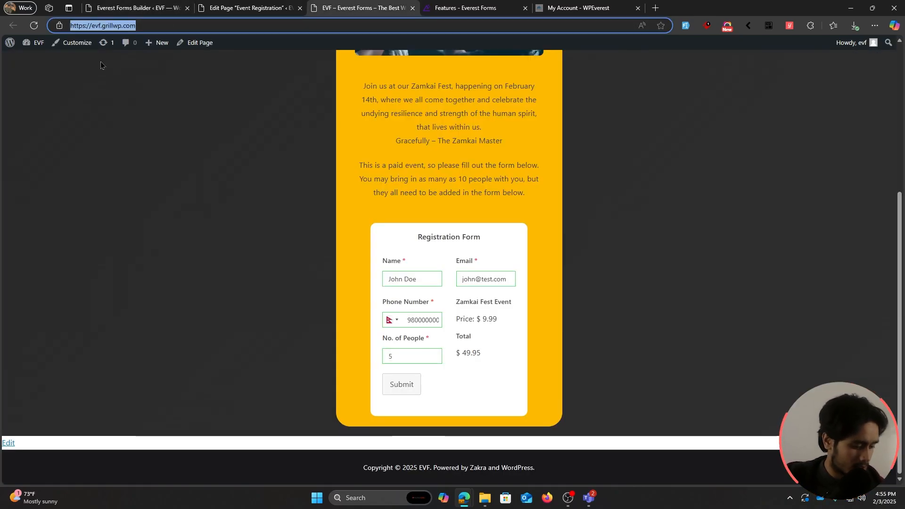
Step: Load the live event page in a new private browsing window
left_click(157, 175)
key("ctrl+shift+n")
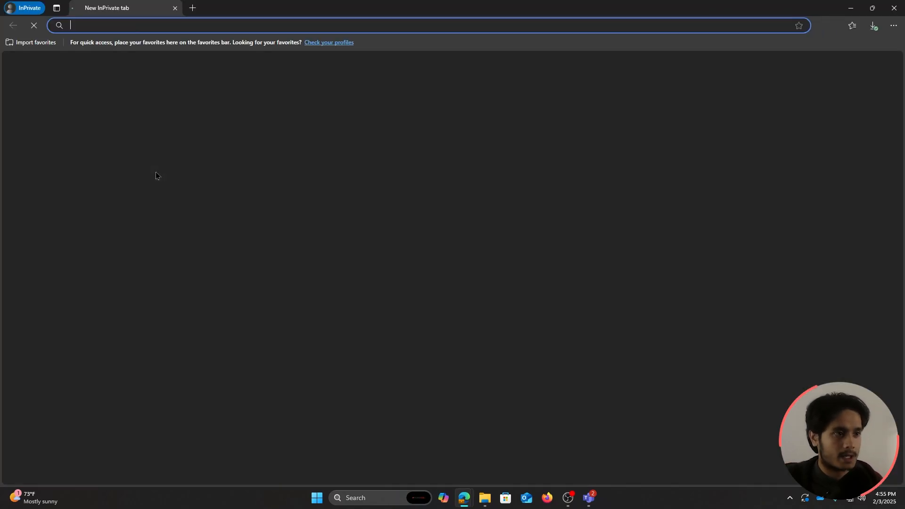
type("https://evf.grillwp.com/")
key("Return")
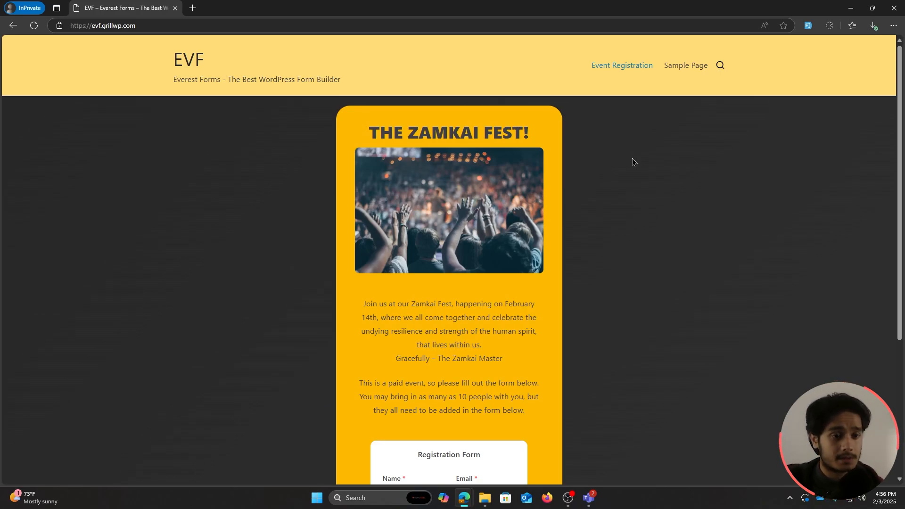
scroll(637, 159, "down", 4)
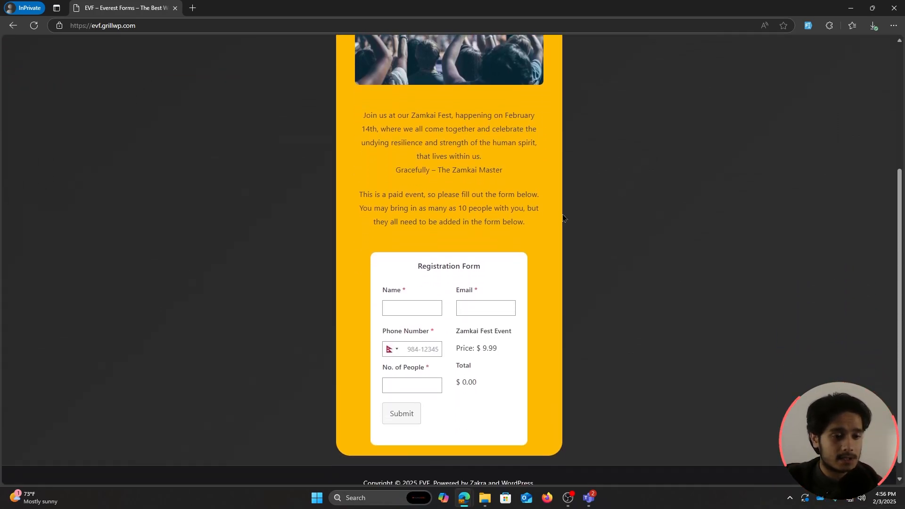
Step: Autofill the registration form with test data and set No. of People to 10
left_click(429, 304)
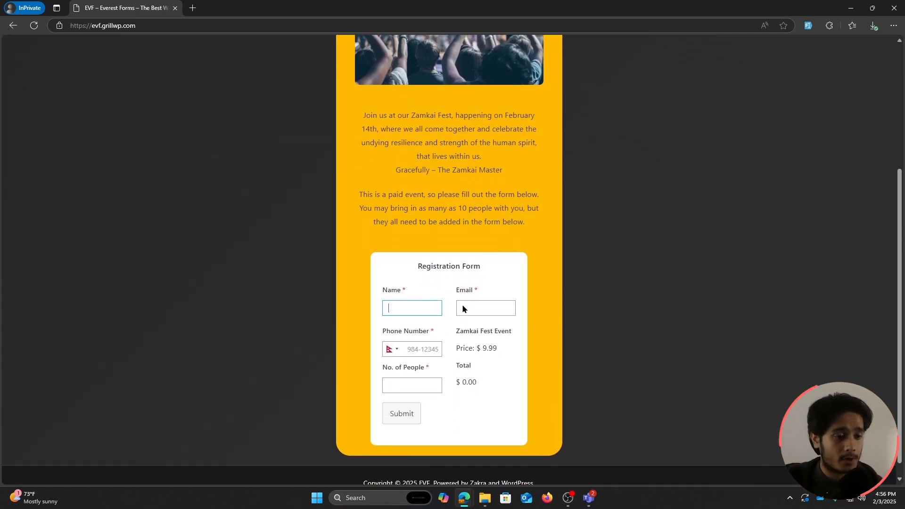
left_click(810, 31)
left_click(811, 30)
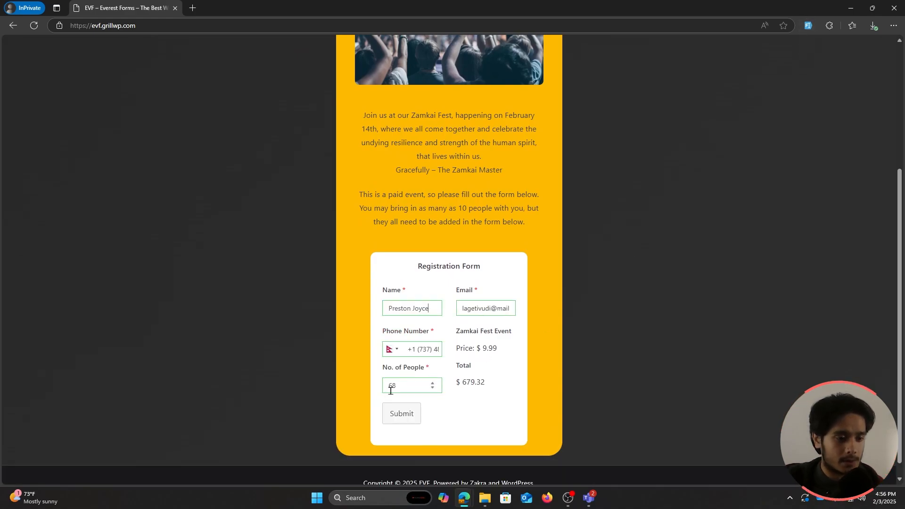
left_click_drag(396, 386, 336, 385)
type("10")
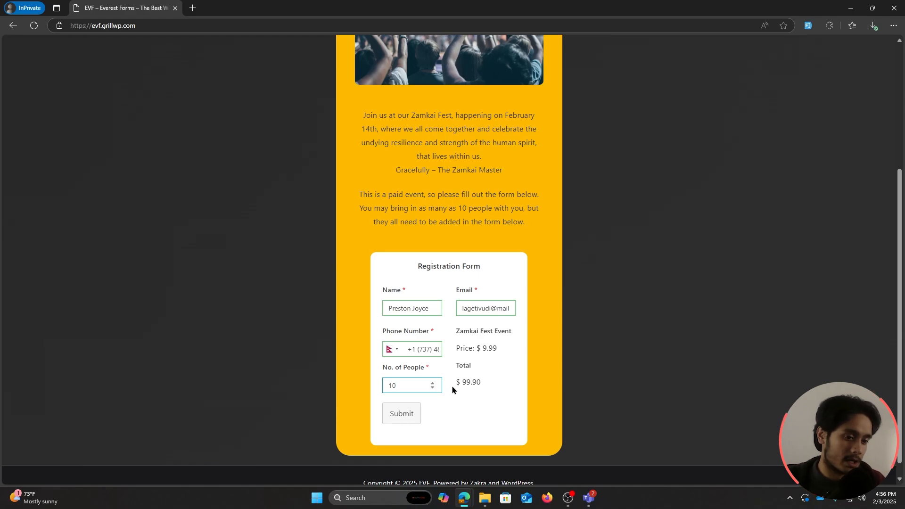
left_click(481, 381)
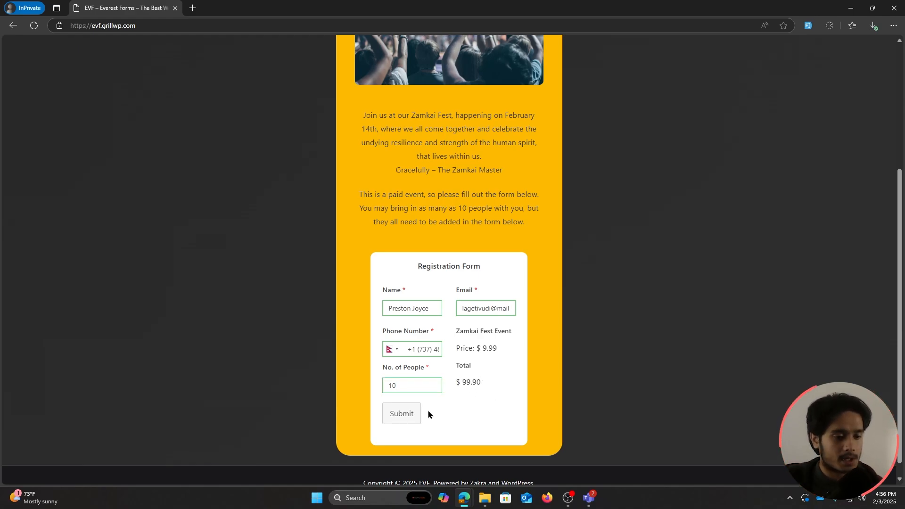
Step: Submit the registration and reach the PayPal login for the $99.90 USD checkout
left_click(402, 414)
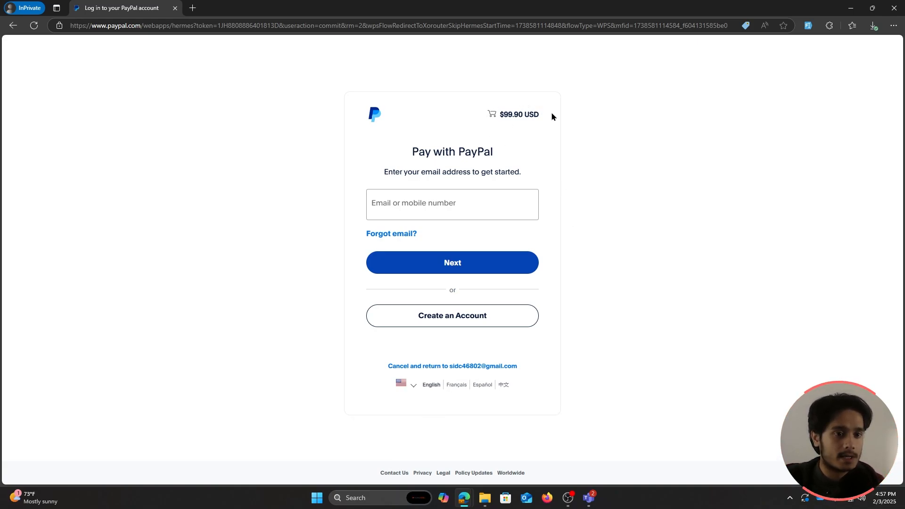
left_click(471, 196)
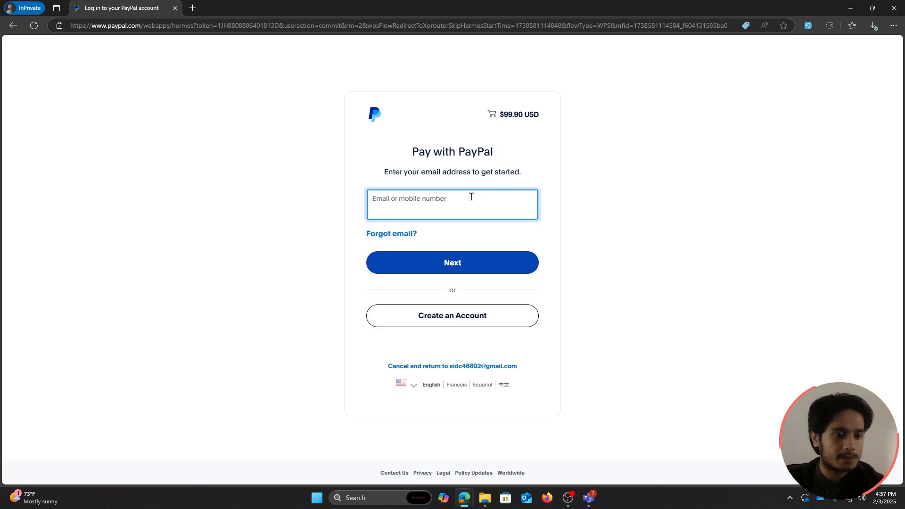
left_click(630, 188)
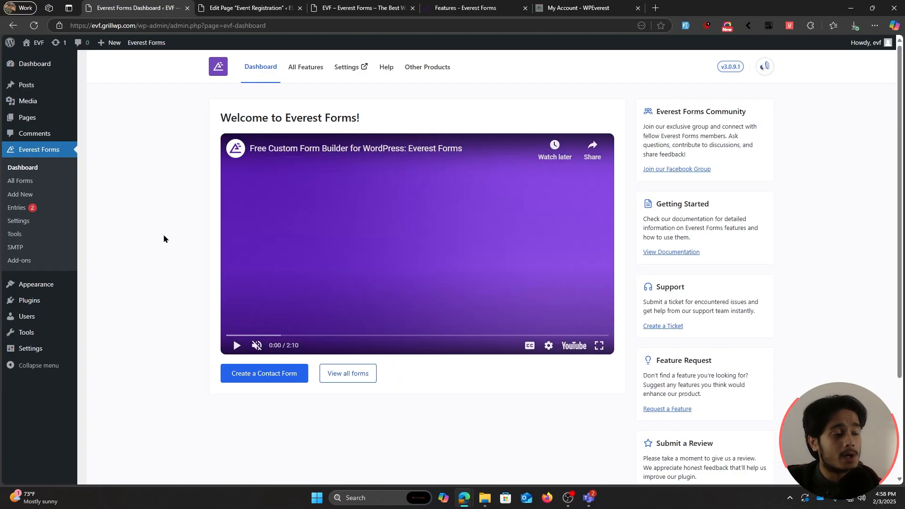
Step: Review the newest registration entry's details, then return to the entries list
left_click(24, 213)
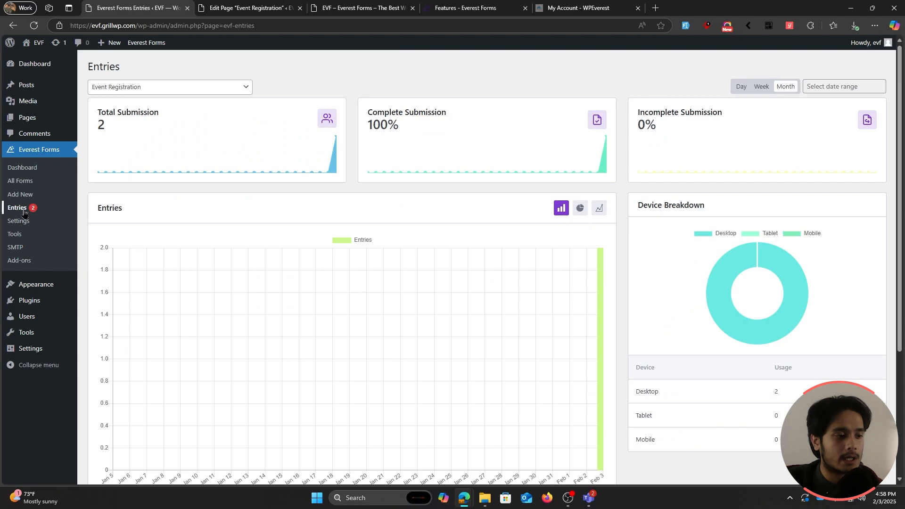
scroll(212, 236, "down", 4)
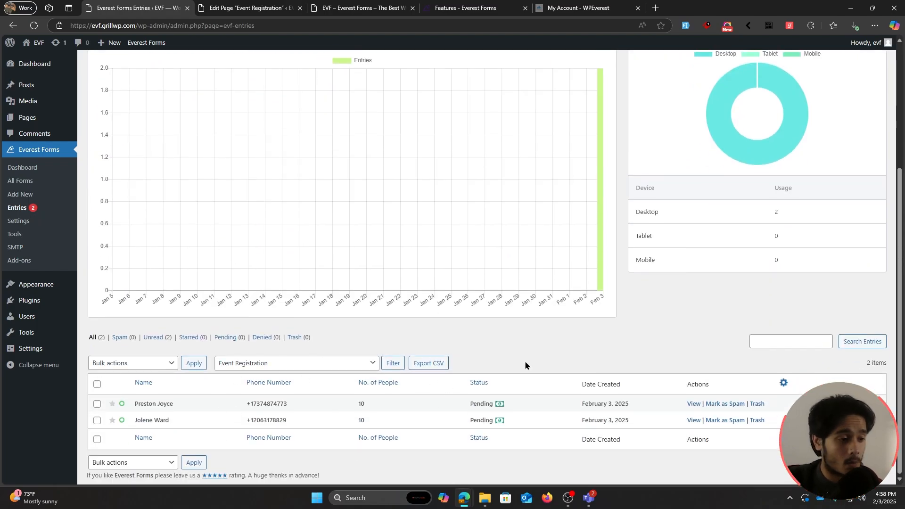
left_click(694, 403)
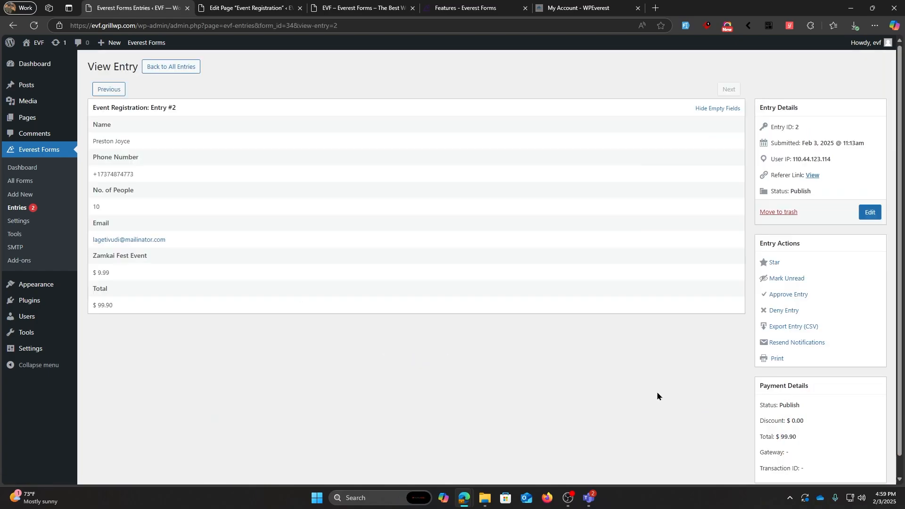
scroll(657, 391, "down", 2)
triple_click(761, 433)
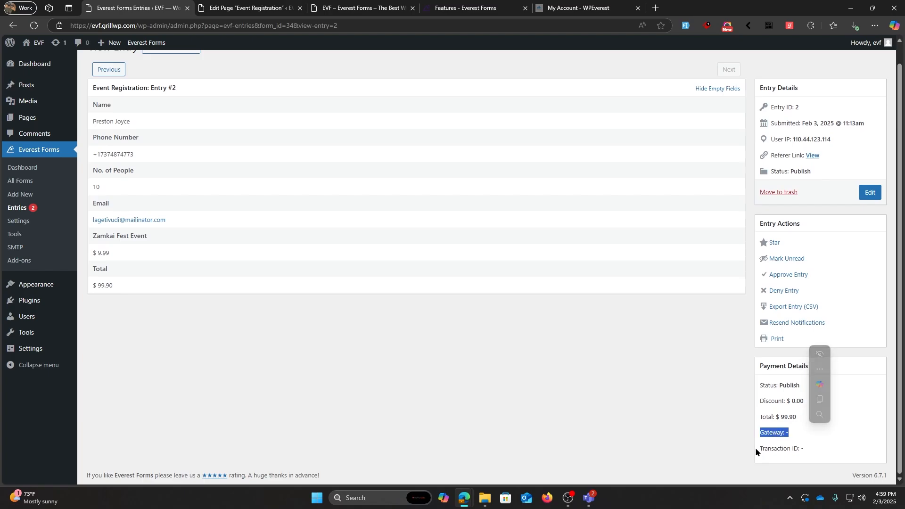
left_click(712, 443)
scroll(711, 442, "up", 2)
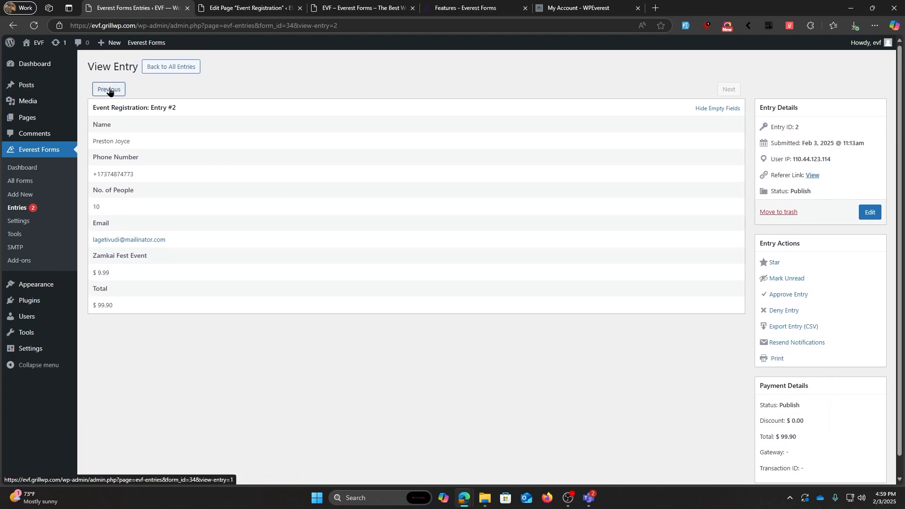
left_click(168, 71)
Step: Export both registration entries as CSV and open the downloaded file
scroll(546, 343, "down", 4)
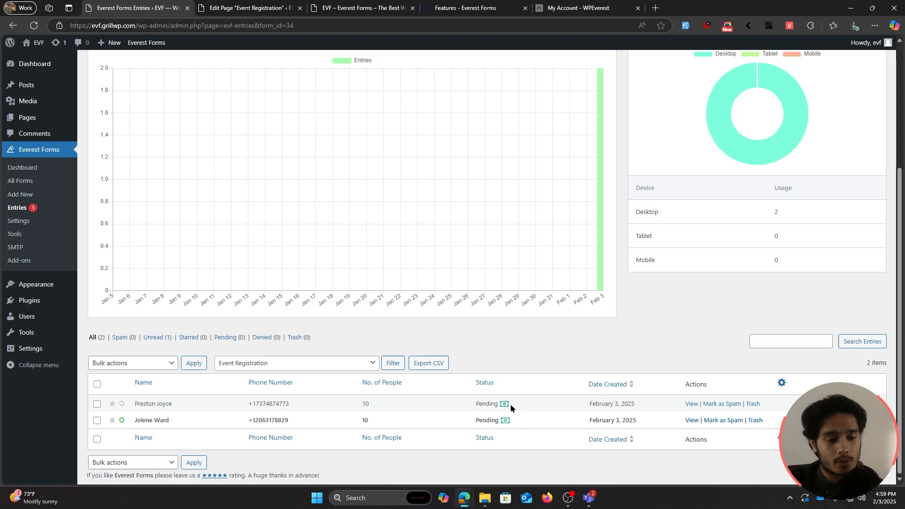
left_click(98, 384)
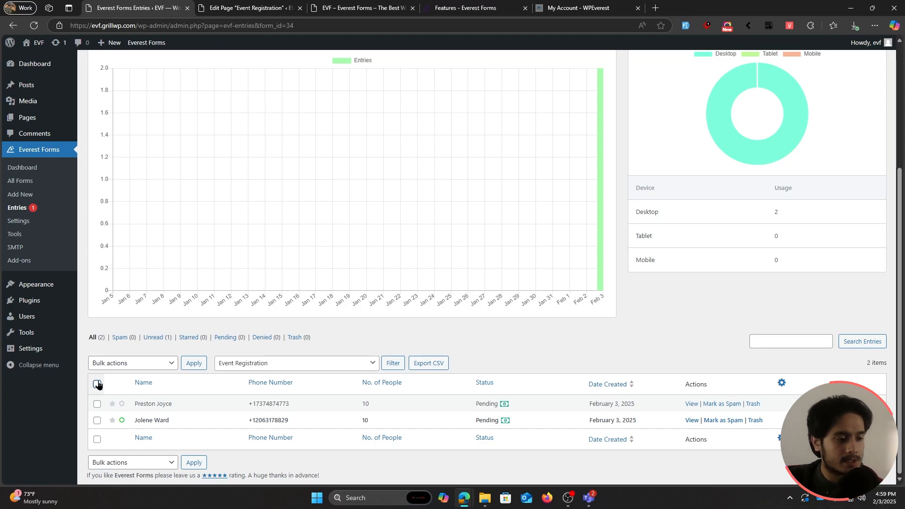
left_click(427, 367)
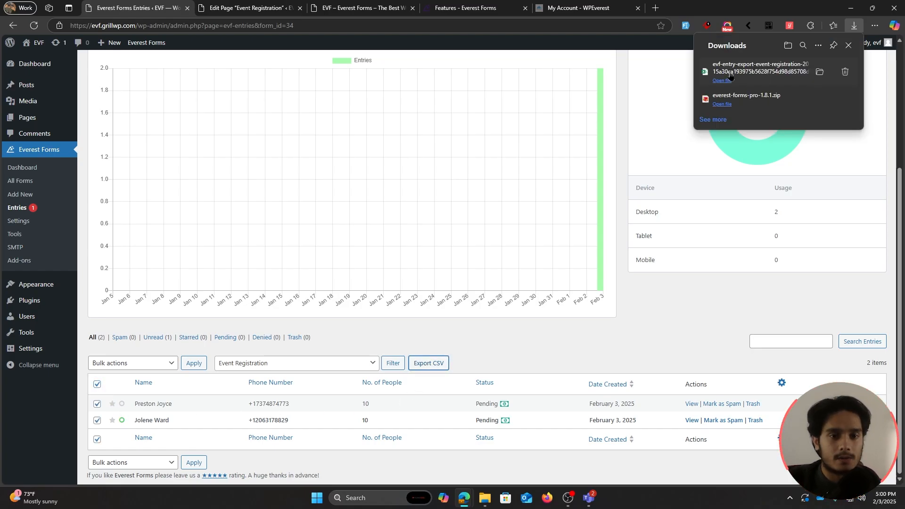
left_click(726, 81)
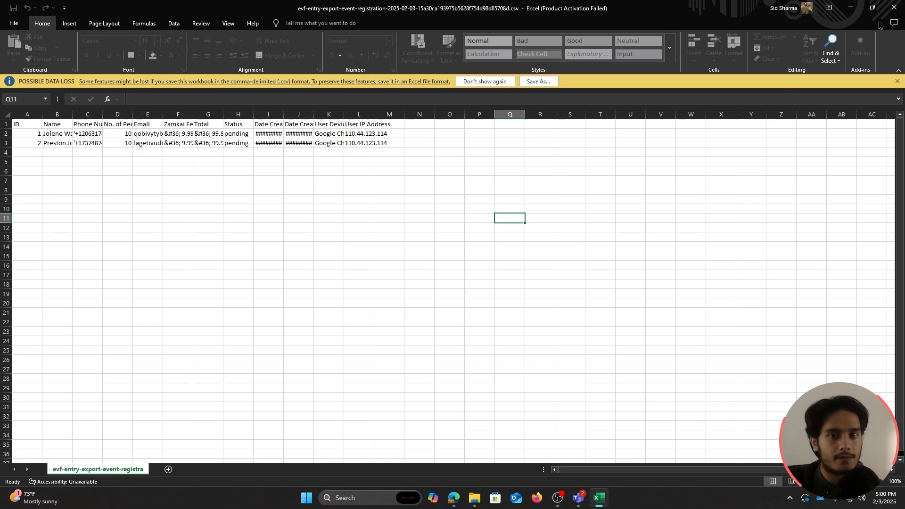
Step: Close Excel to return to the Everest Forms entries list
left_click(894, 8)
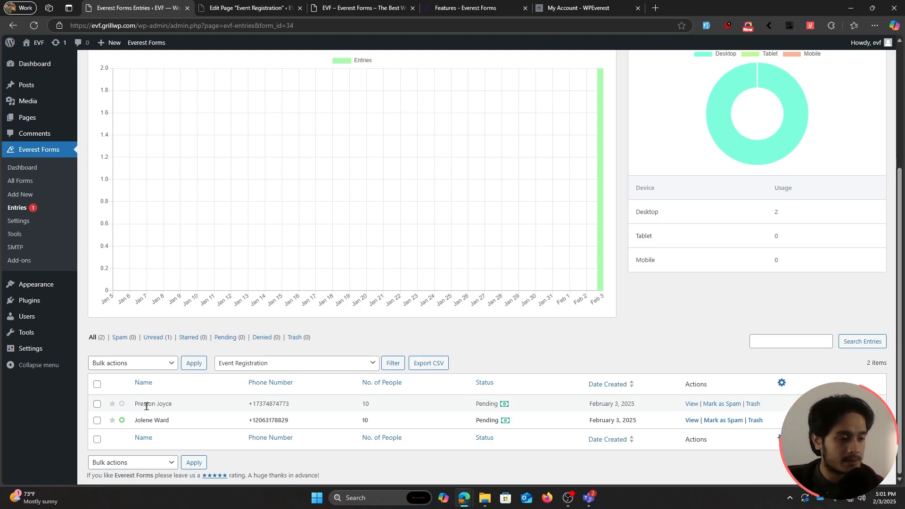
Step: Star both registration entries, filter to starred ones, select them, then go to All Forms
left_click(112, 403)
left_click(112, 420)
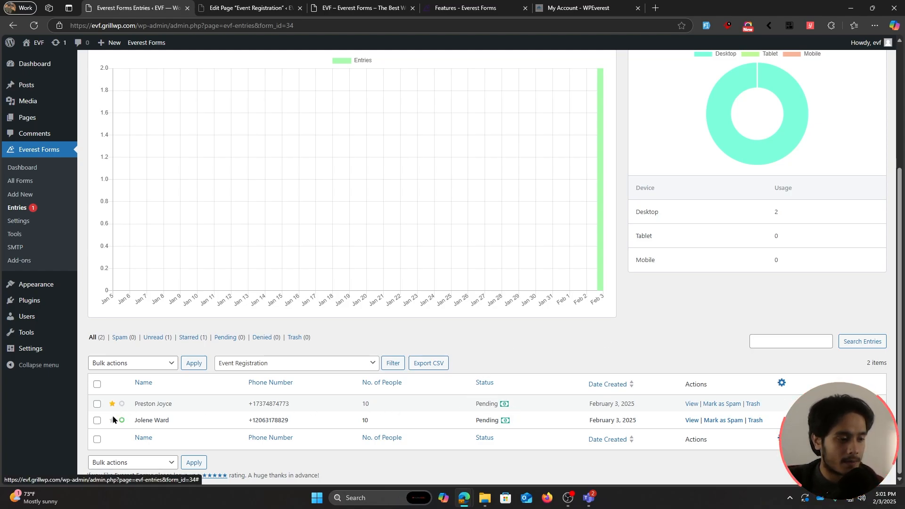
left_click(189, 338)
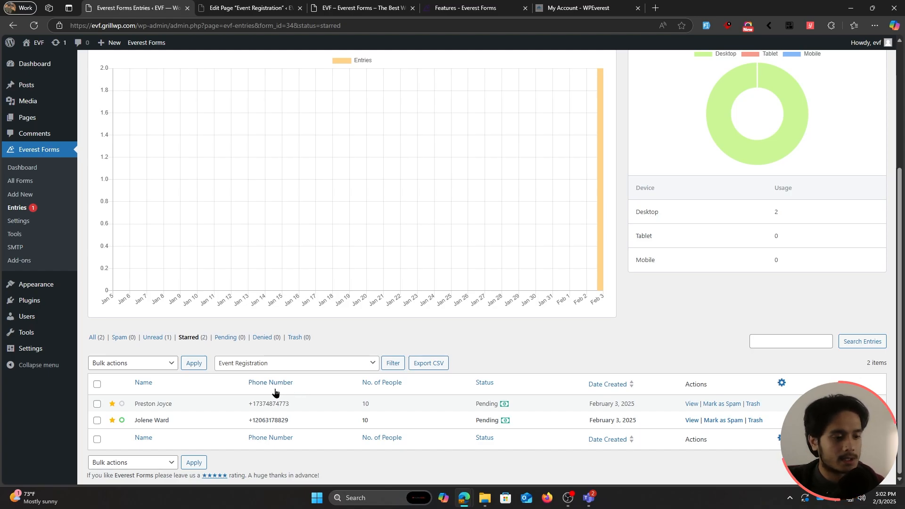
left_click(97, 384)
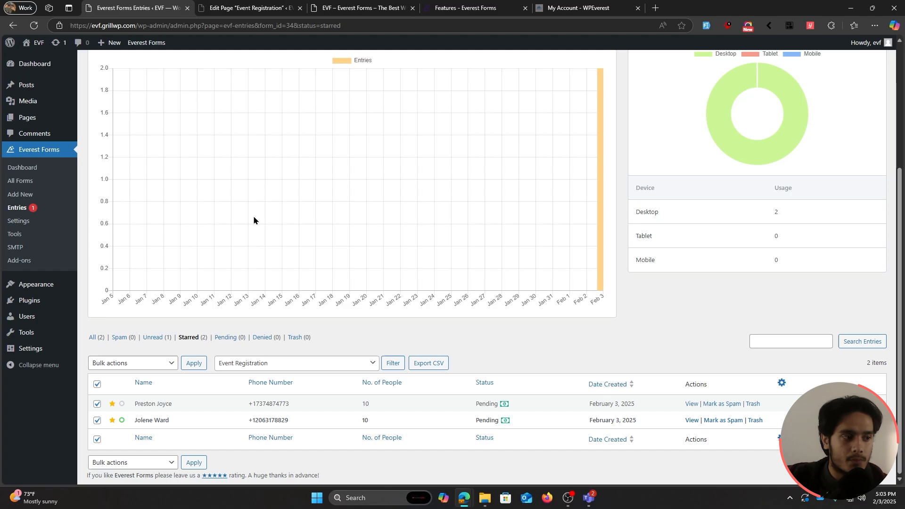
left_click(56, 181)
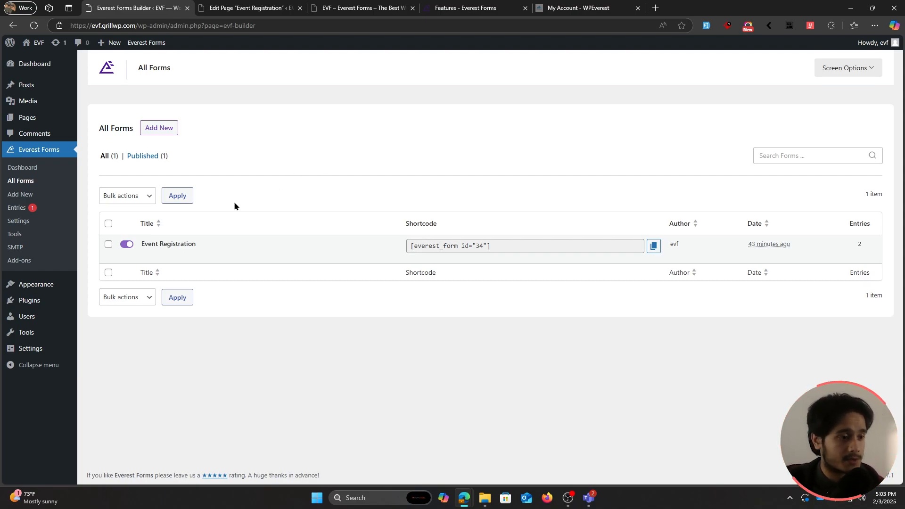
Step: Open the Event Registration form's Settings and go to its Email section
left_click(147, 255)
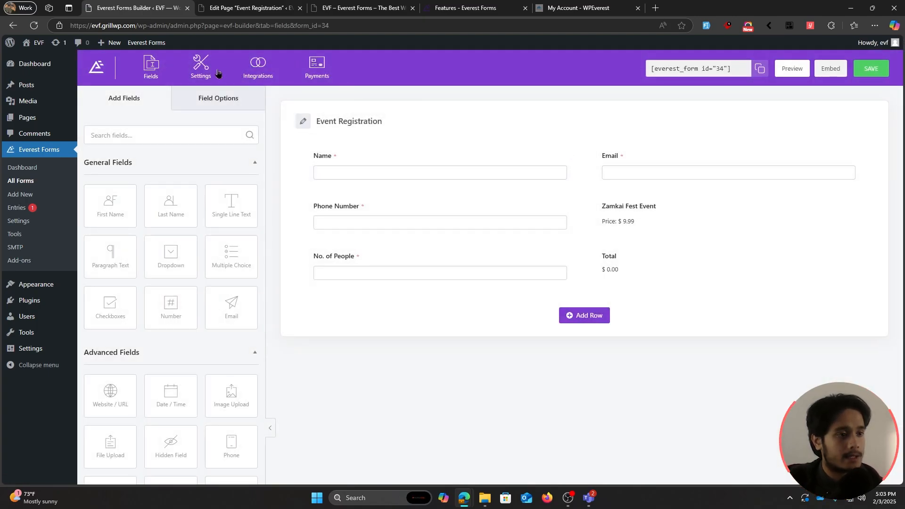
left_click(199, 74)
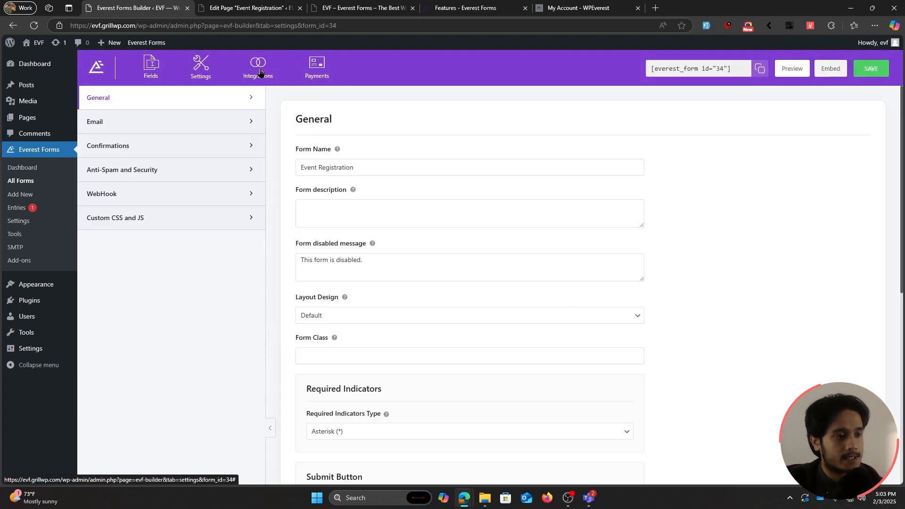
left_click(150, 123)
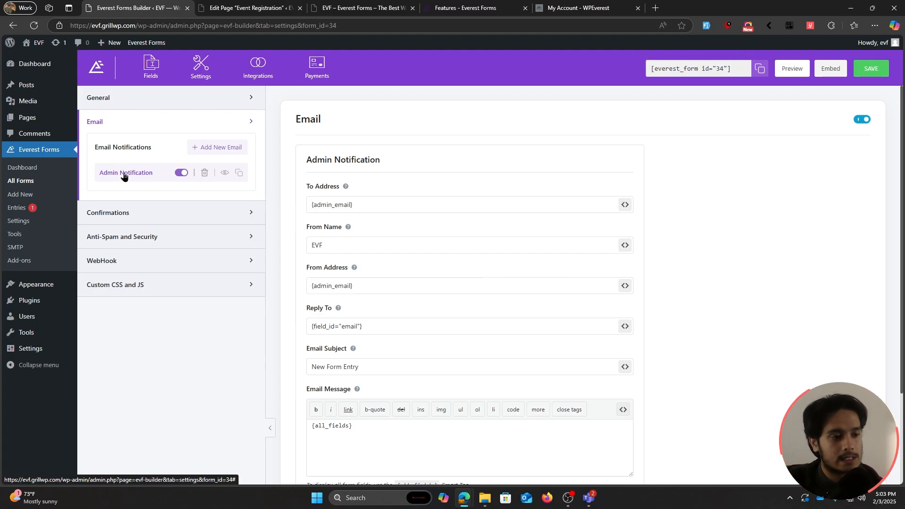
Step: Review the Admin Notification's recipient, 'New Form Entry' subject and {all_fields} message
left_click(370, 206)
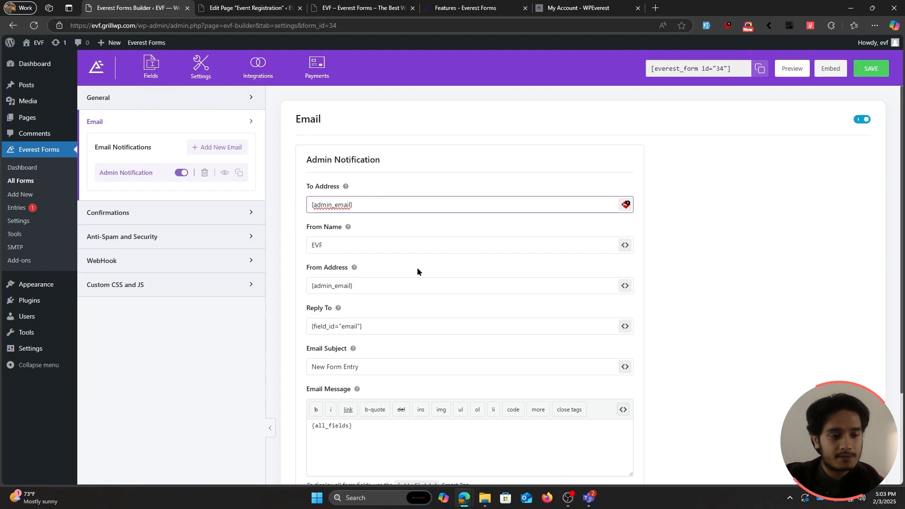
left_click_drag(380, 368, 309, 365)
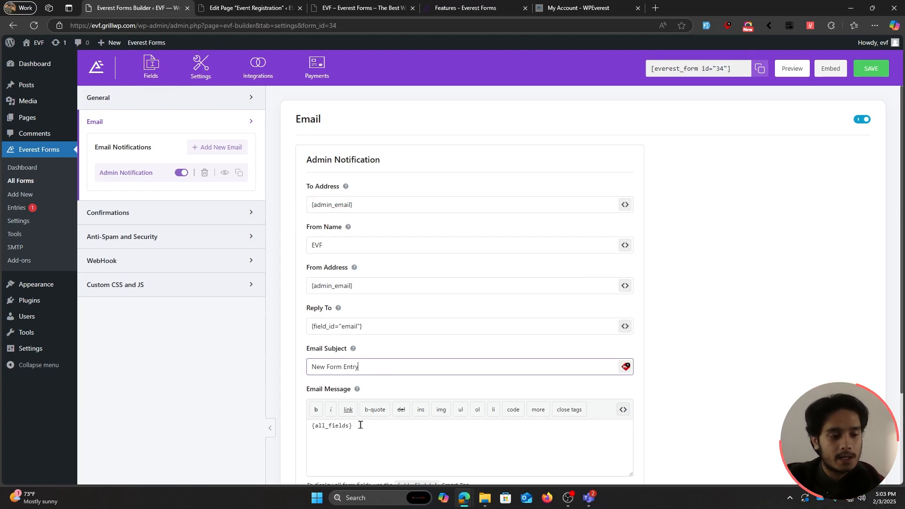
left_click_drag(359, 426, 299, 423)
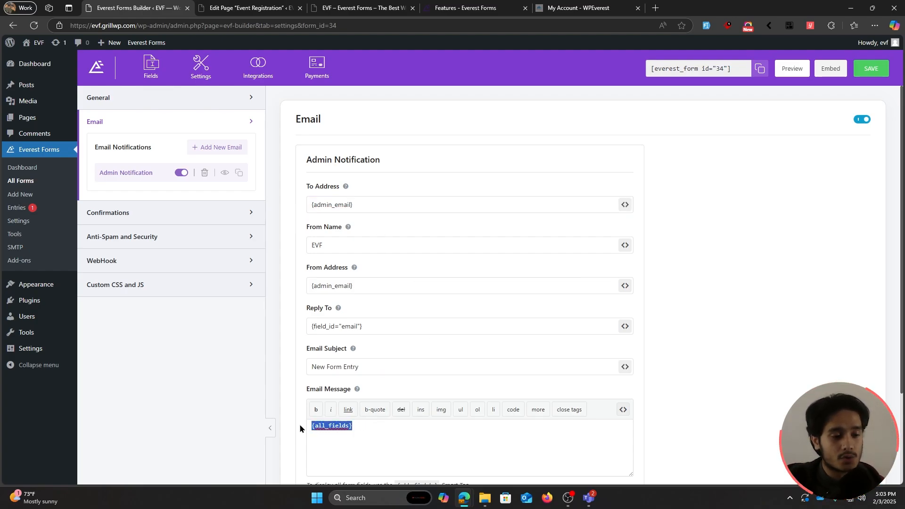
triple_click(370, 426)
left_click(369, 426)
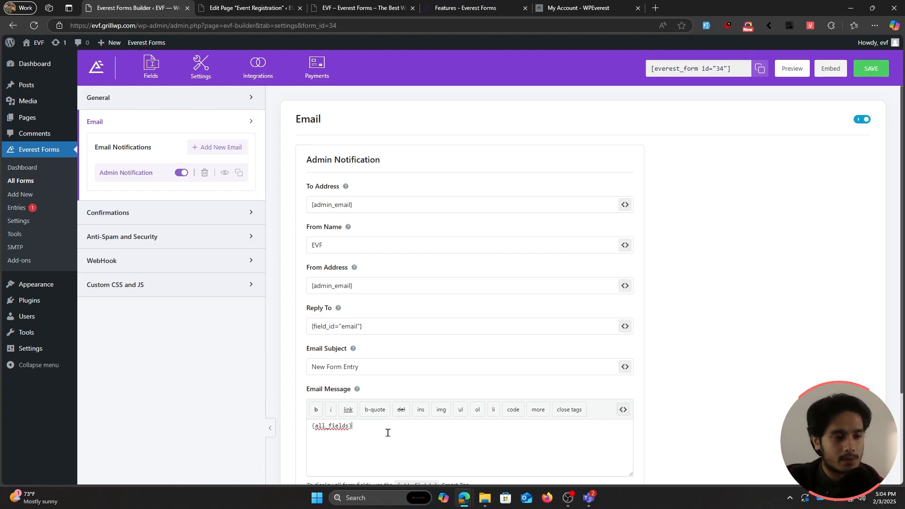
Step: Add a new email notification nicknamed 'User Notification'
left_click(215, 149)
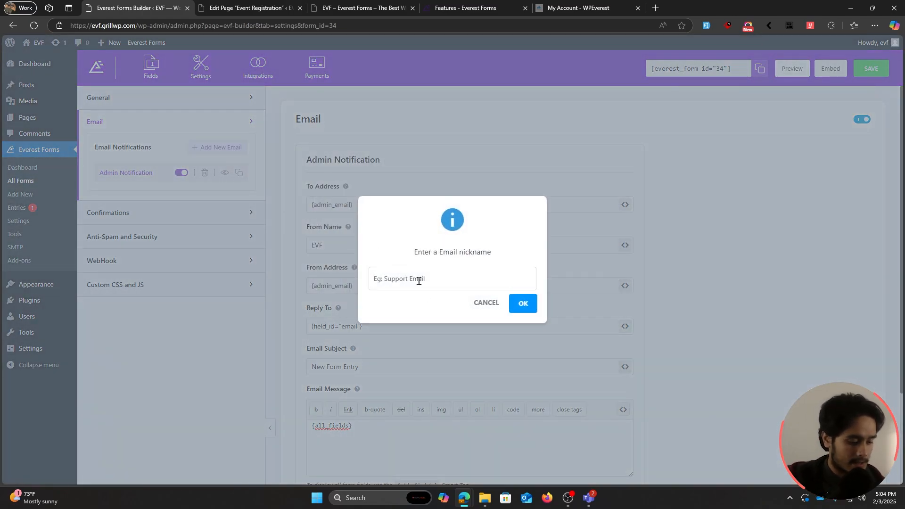
type("User Notifica")
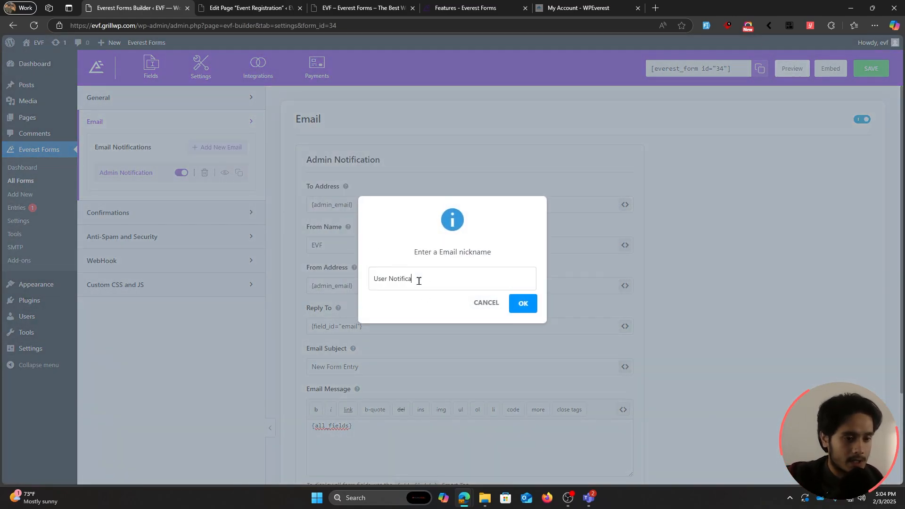
type("tion")
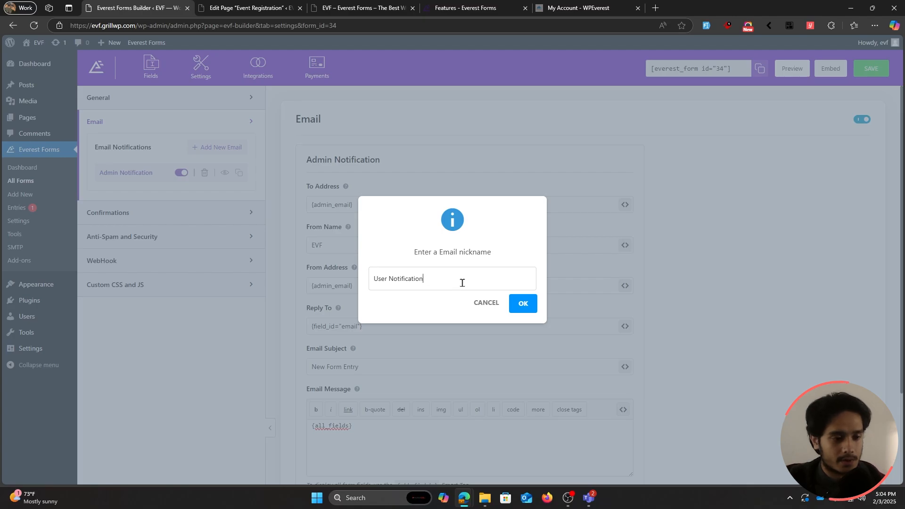
left_click(522, 303)
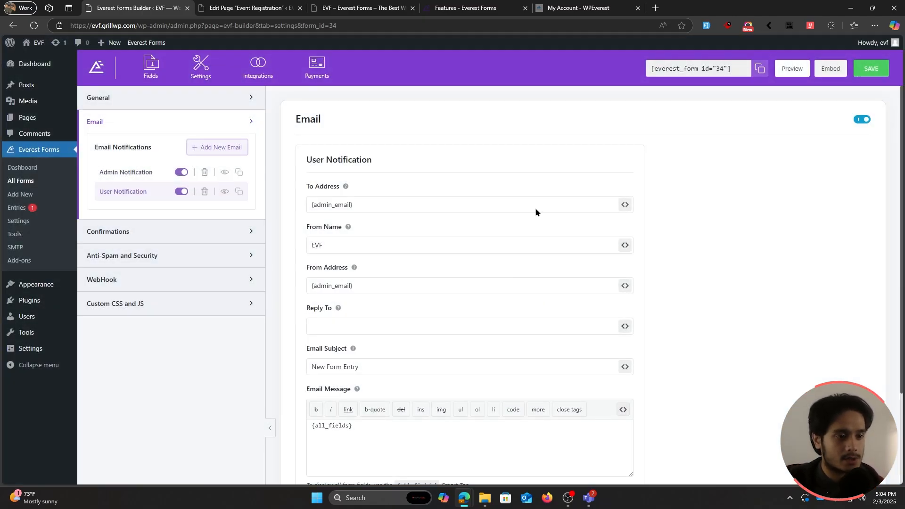
Step: Replace the {admin_email} recipient with the form's Email field smart tag
left_click_drag(383, 203, 312, 203)
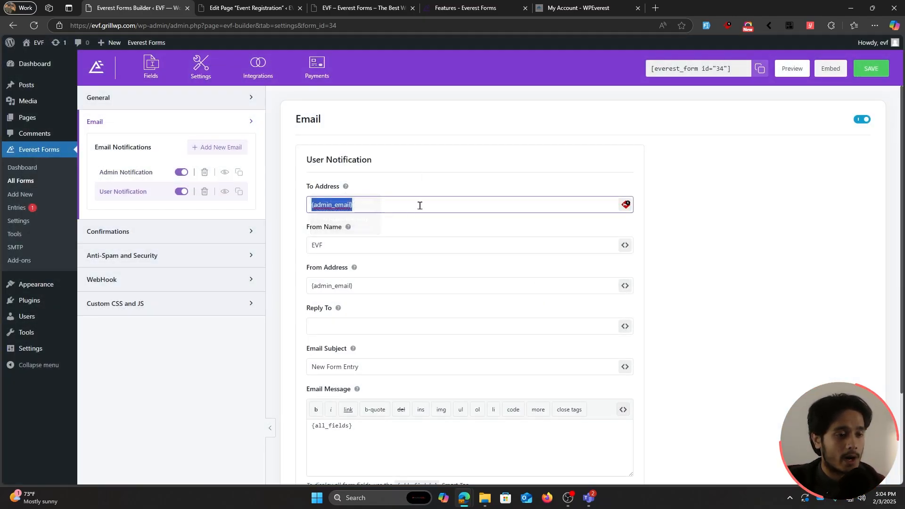
key("BackSpace")
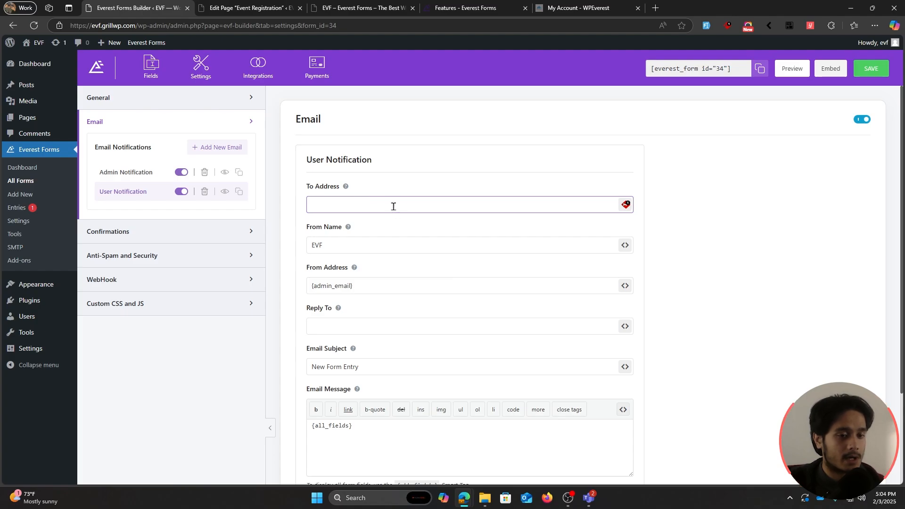
left_click(627, 220)
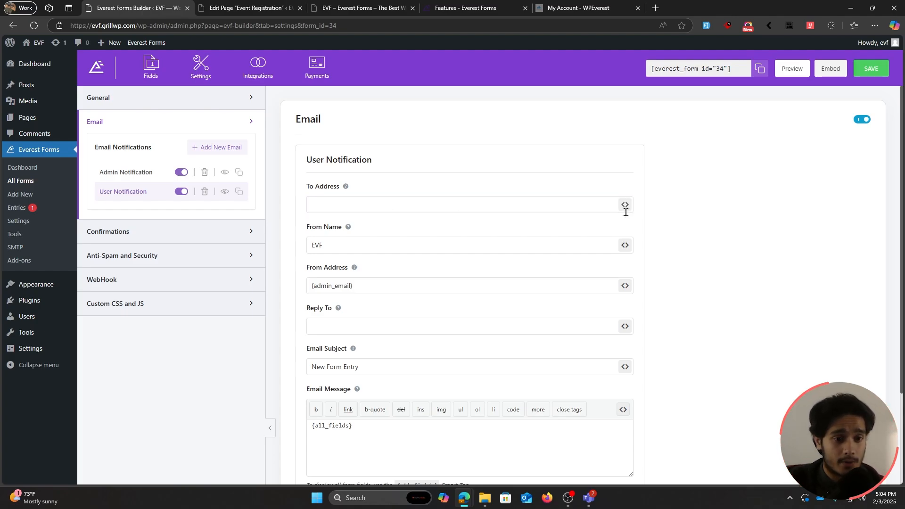
left_click(624, 206)
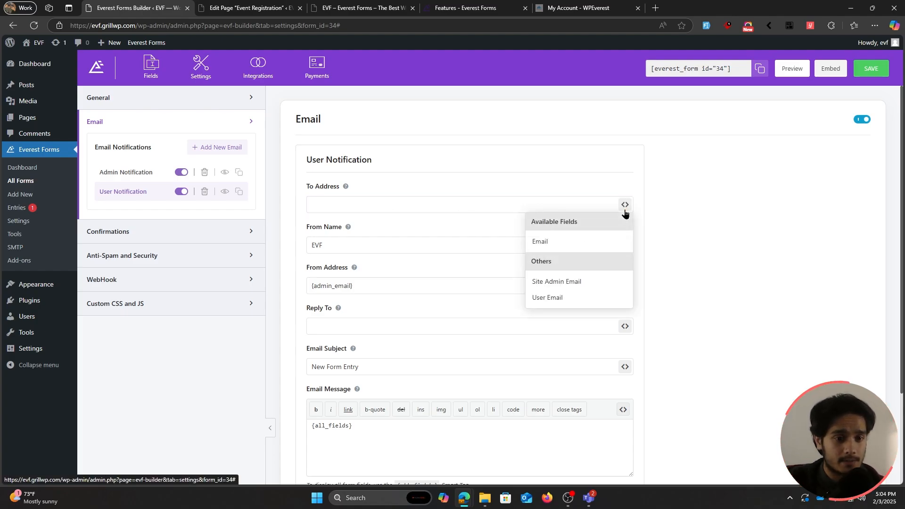
left_click(590, 242)
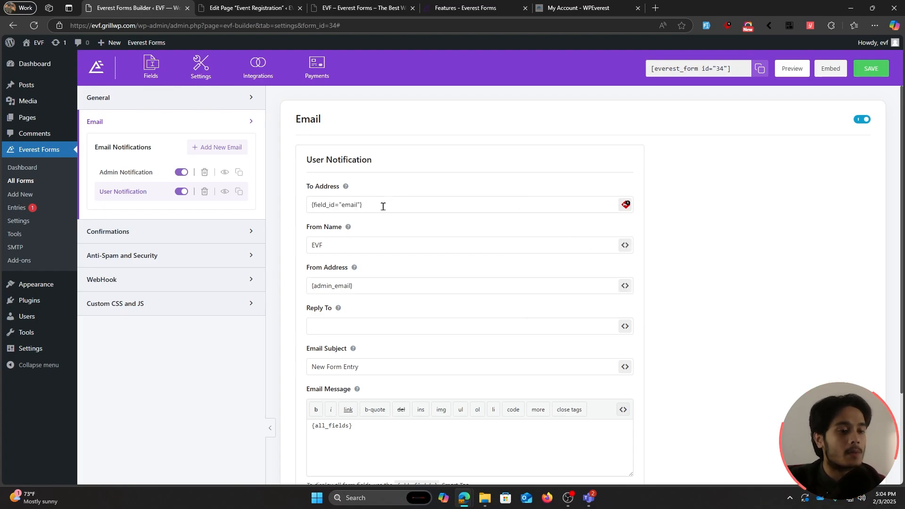
left_click_drag(383, 206, 302, 206)
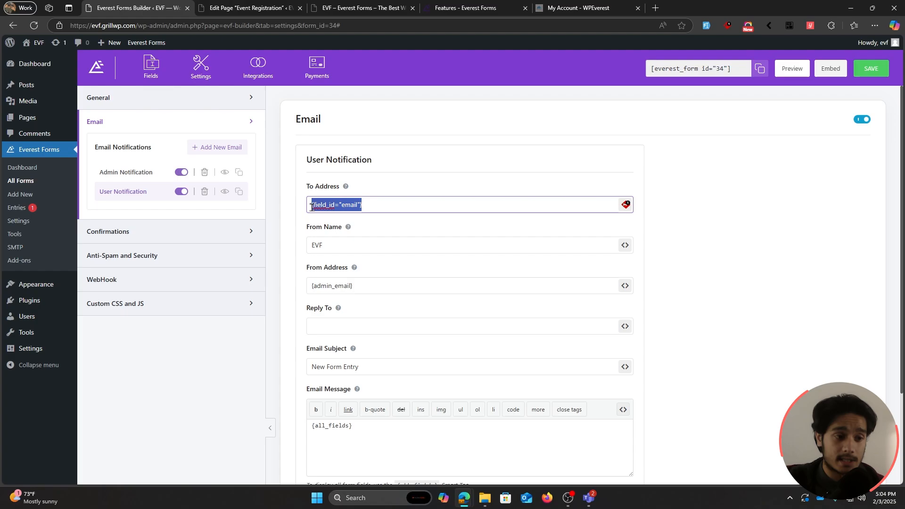
left_click(370, 206)
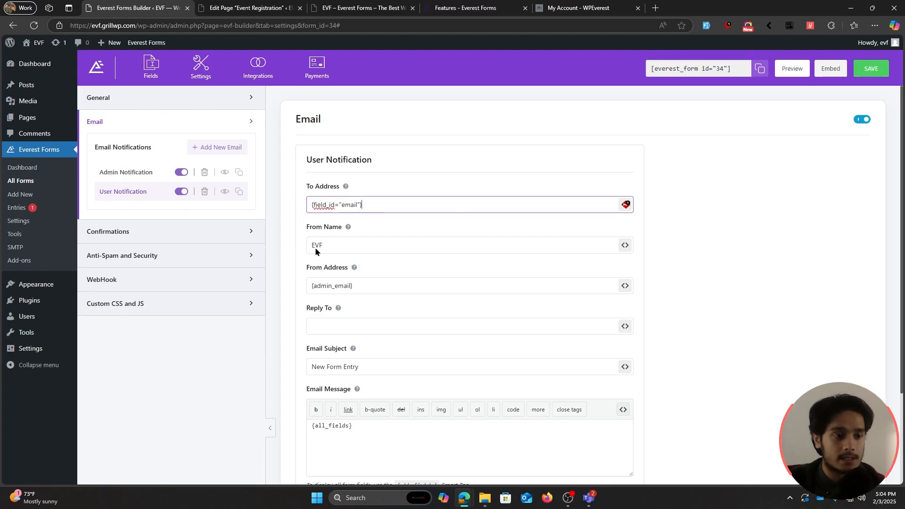
Step: Check the sender name EVF and the {admin_email} sender address
left_click(405, 245)
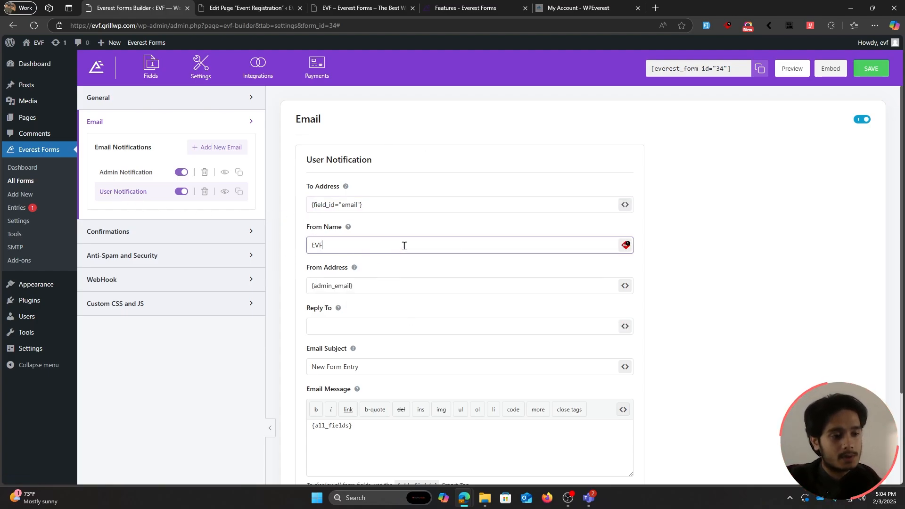
scroll(404, 245, "down", 2)
left_click(371, 193)
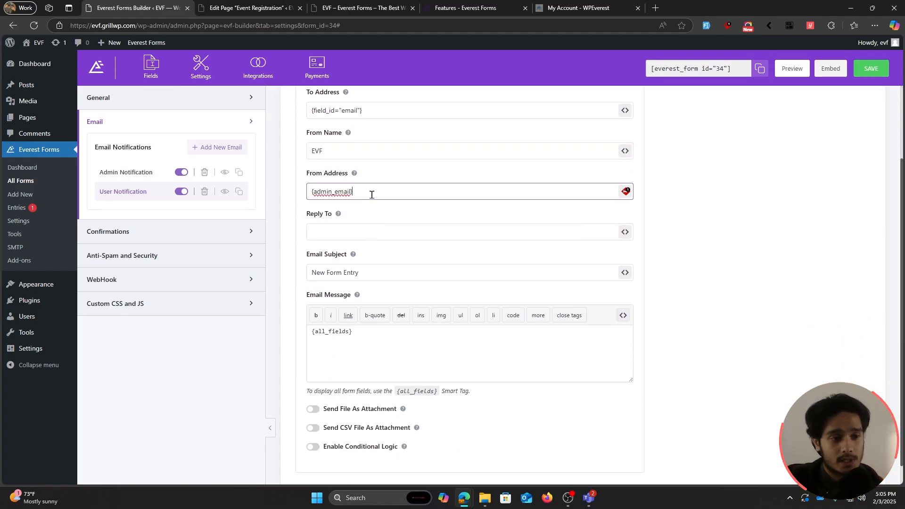
left_click_drag(371, 194, 301, 190)
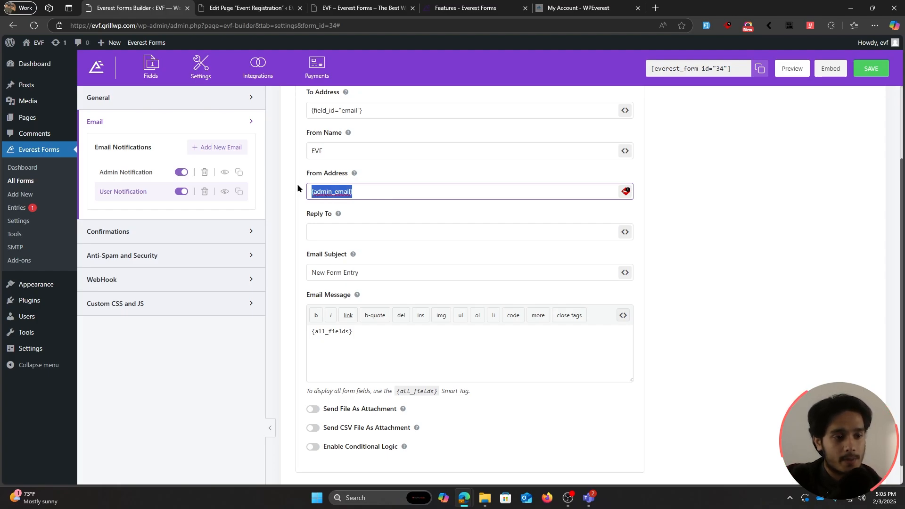
Step: Change the subject to 'Thank you for registering for The Zamkai Fest'
left_click(380, 197)
left_click(384, 271)
key("ctrl+a")
type("T")
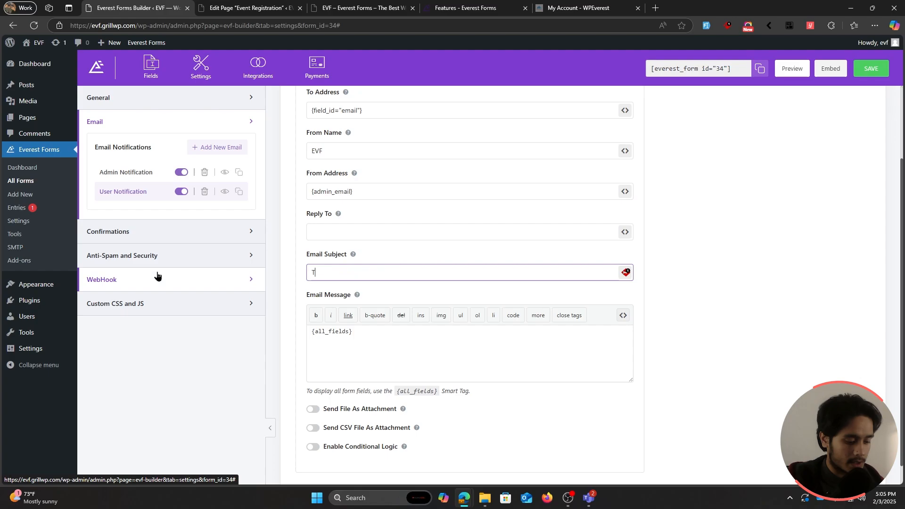
type("hank you for re")
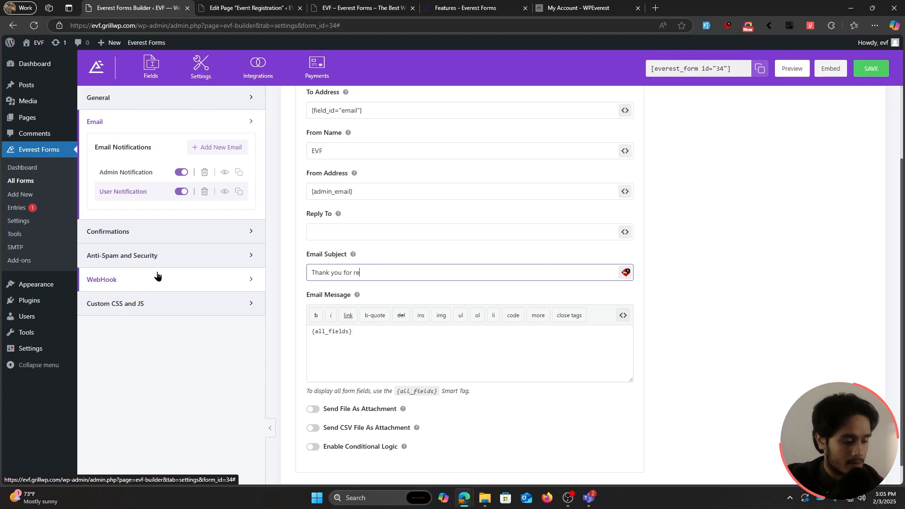
type("gistering for ")
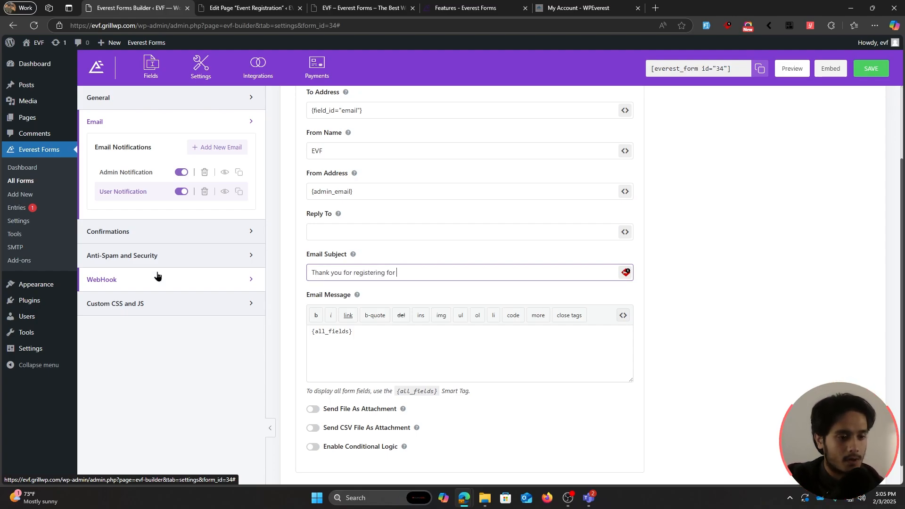
type("The Zamkai F")
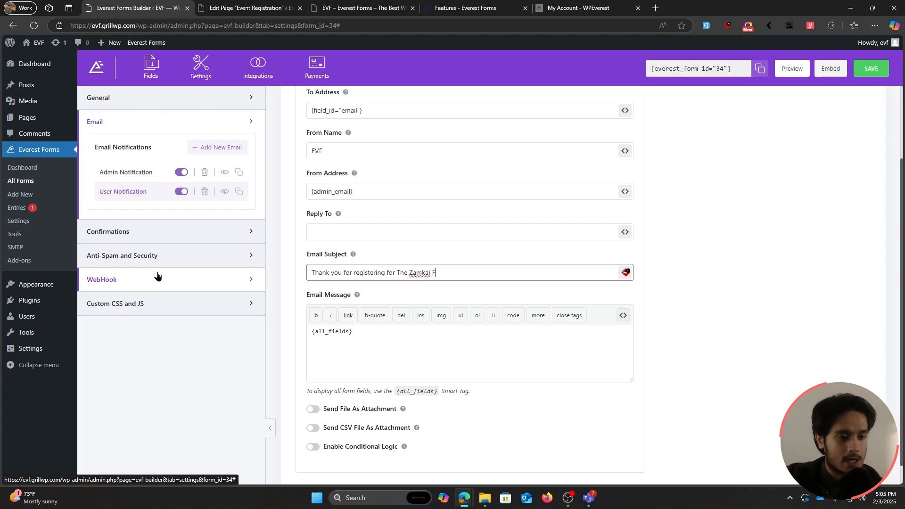
type("est!")
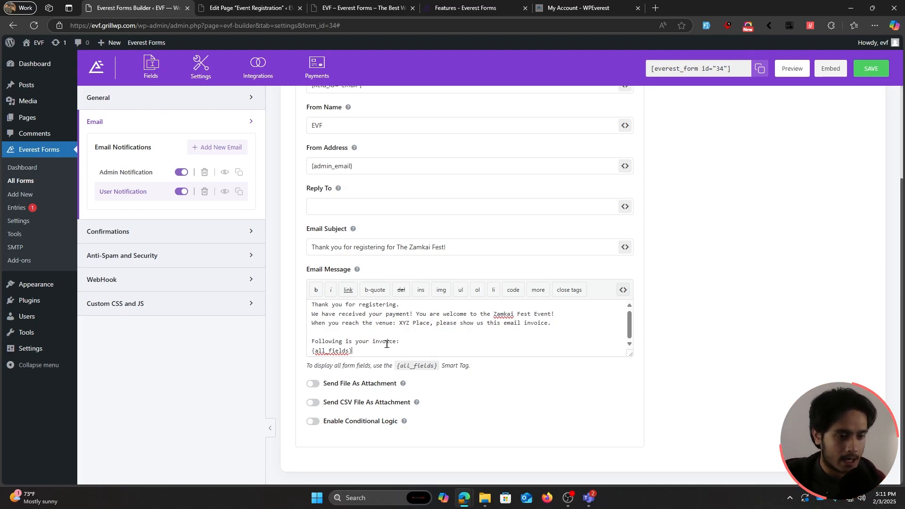
Step: Review the payment-received message with its {all_fields} invoice, then enable conditional logic
left_click_drag(369, 353, 310, 352)
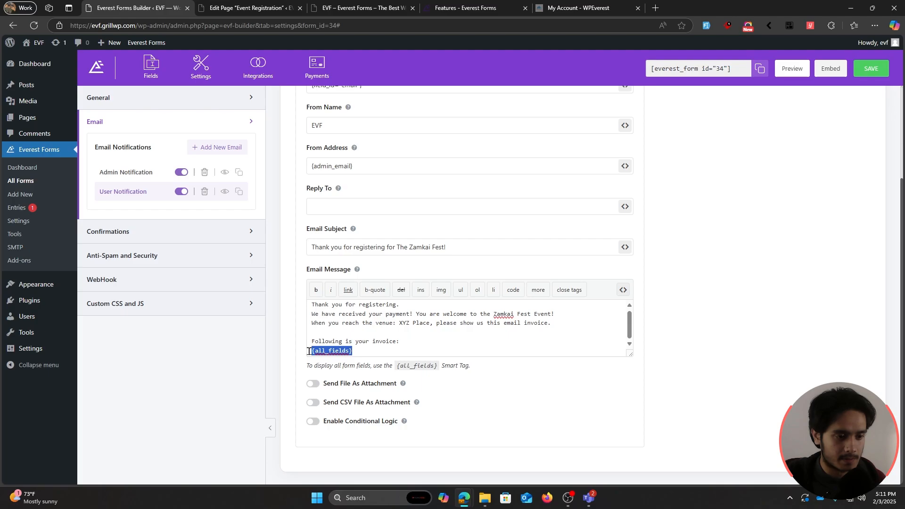
left_click(369, 353)
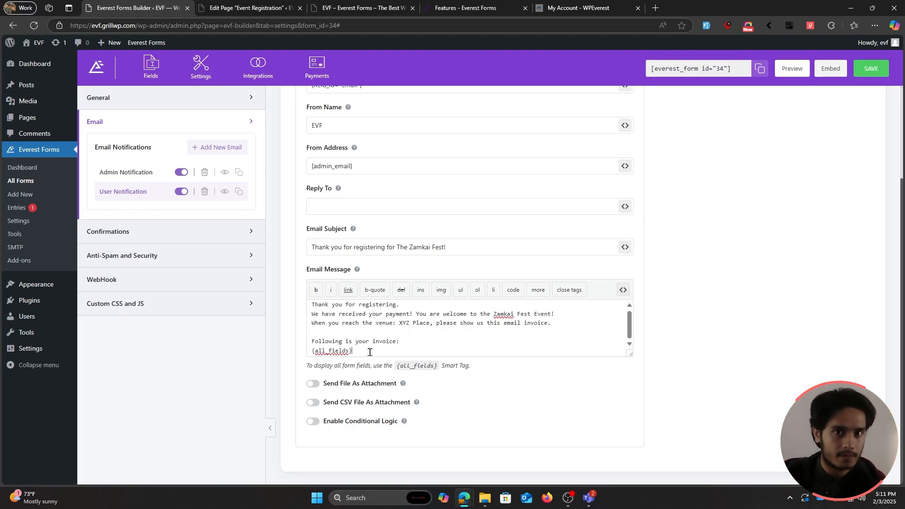
mouse_move(369, 353)
left_mouse_down()
mouse_move(310, 351)
mouse_move(363, 349)
left_mouse_up()
left_click(360, 351)
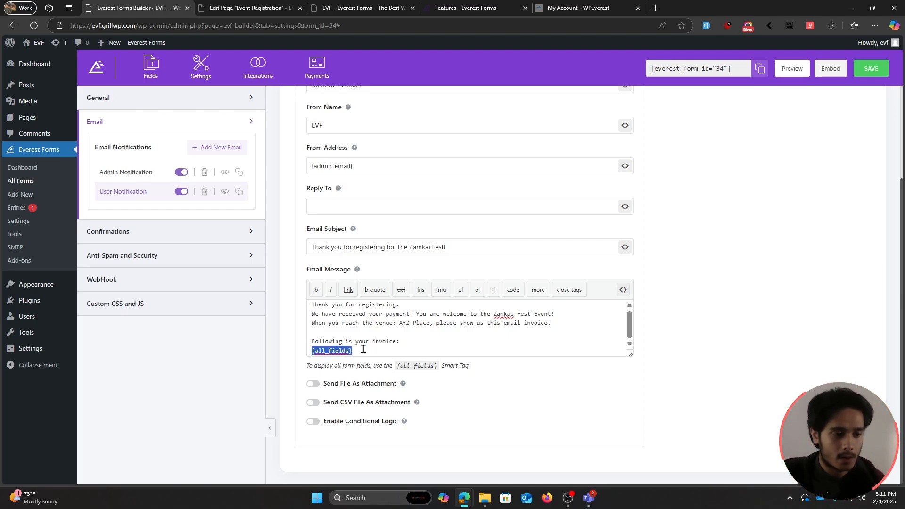
left_click(363, 349)
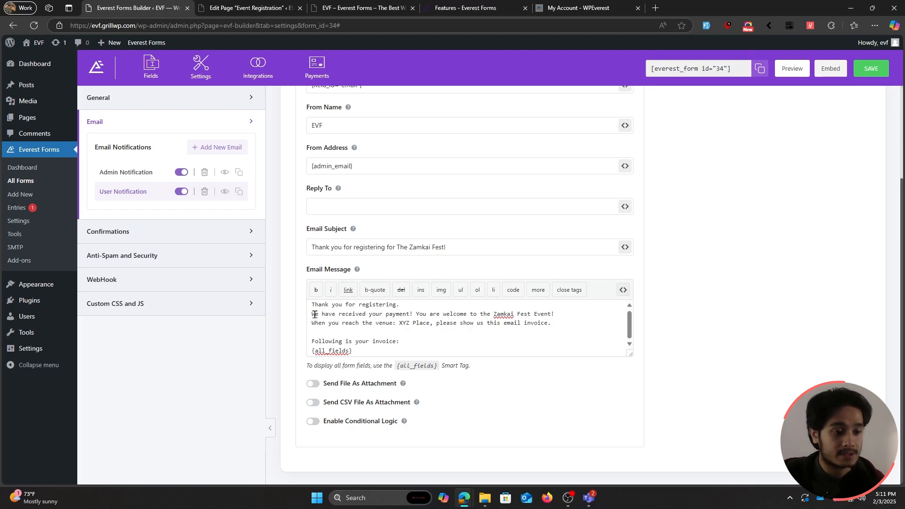
left_click_drag(312, 315, 413, 315)
left_click(452, 354)
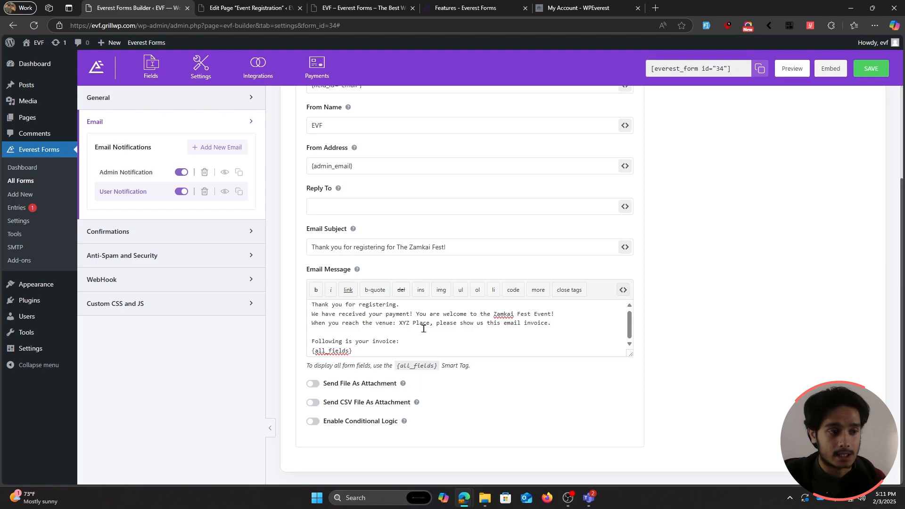
left_click(313, 424)
Step: Set the rule to Send when the Payment field is Completed, then save the form
scroll(463, 349, "down", 2)
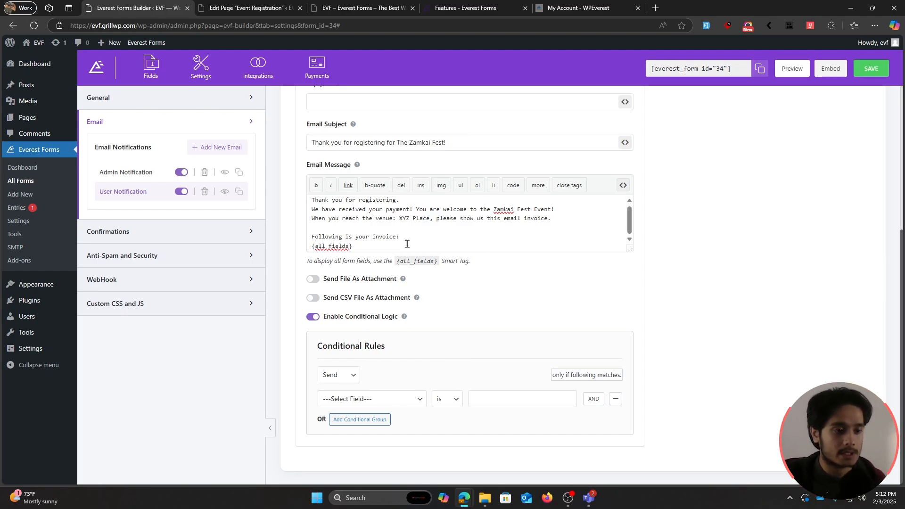
left_click(343, 377)
left_click(344, 393)
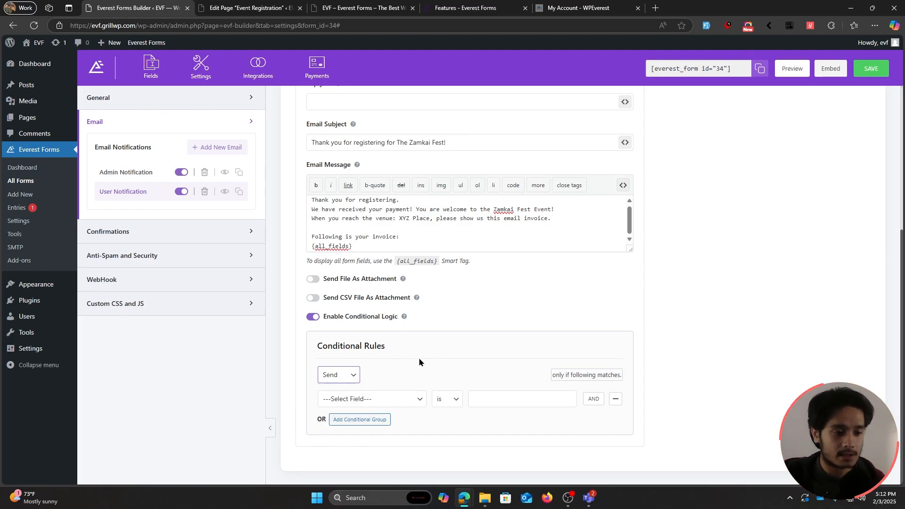
left_click(408, 397)
left_click(358, 383)
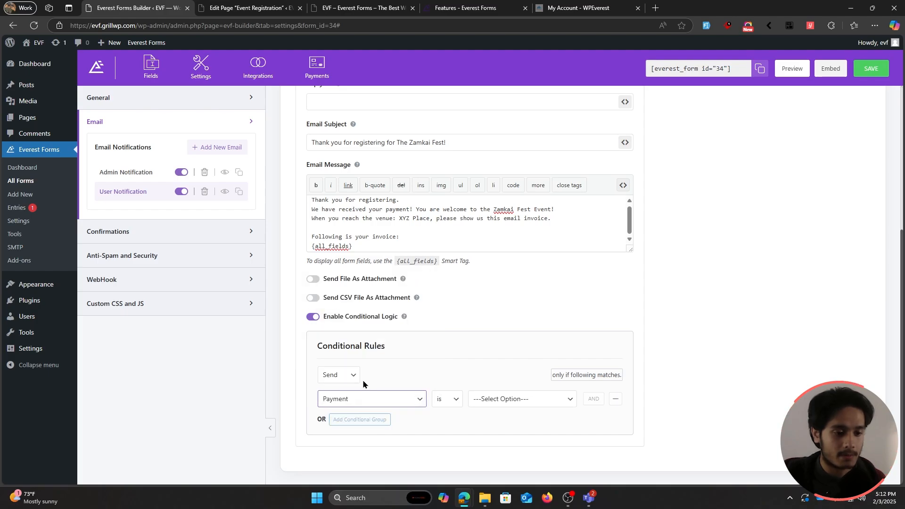
left_click(498, 400)
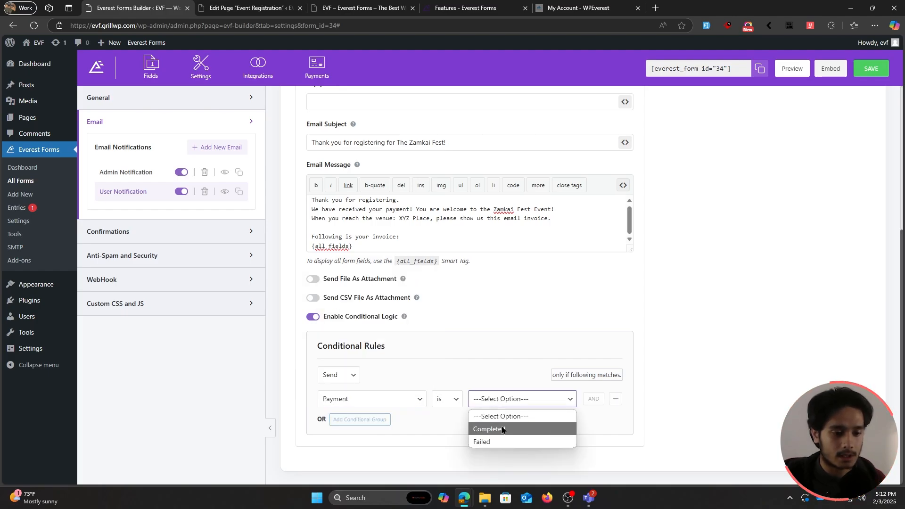
left_click(501, 428)
left_click(864, 73)
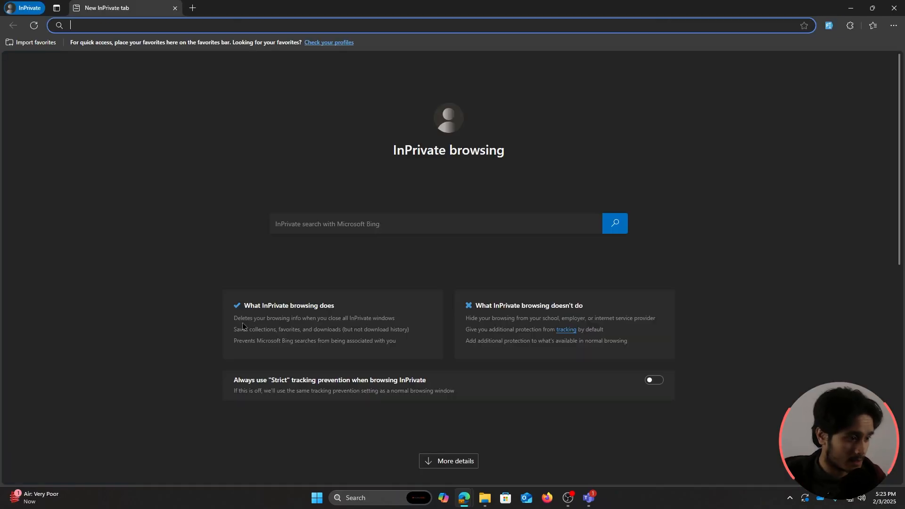
Step: Load the live EVF site in the private window and autofill the Registration Form
type("https://evf.grillwp.com/")
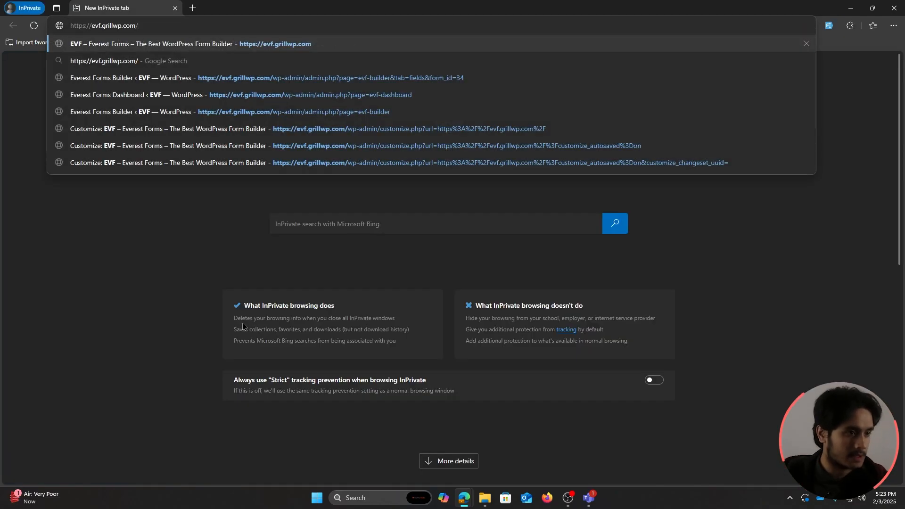
key("Return")
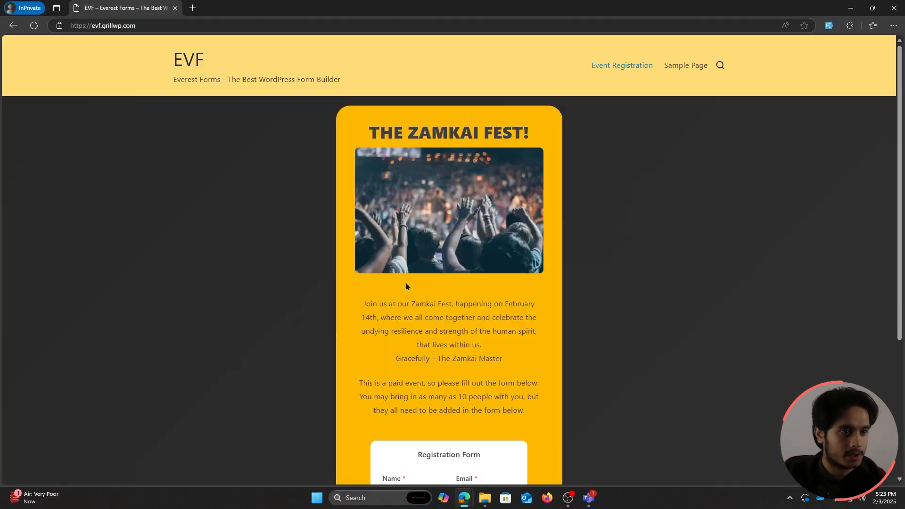
scroll(607, 286, "down", 5)
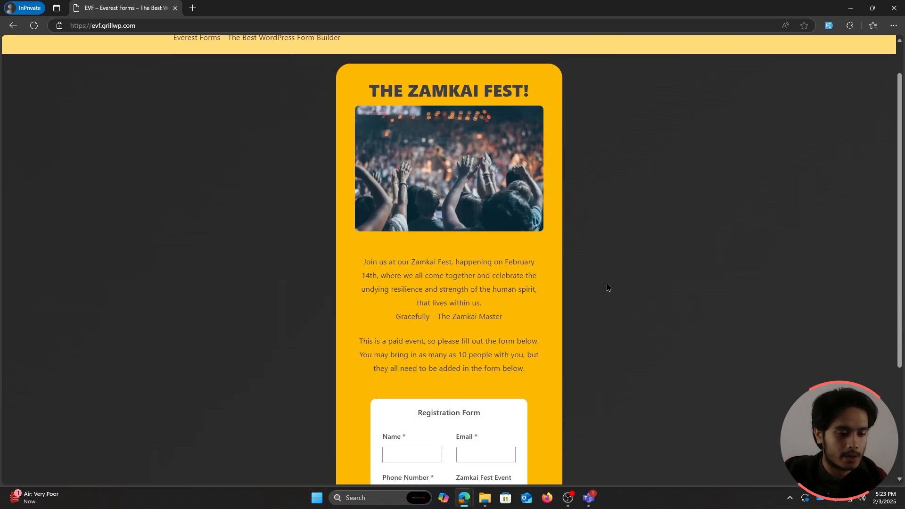
left_click(413, 290)
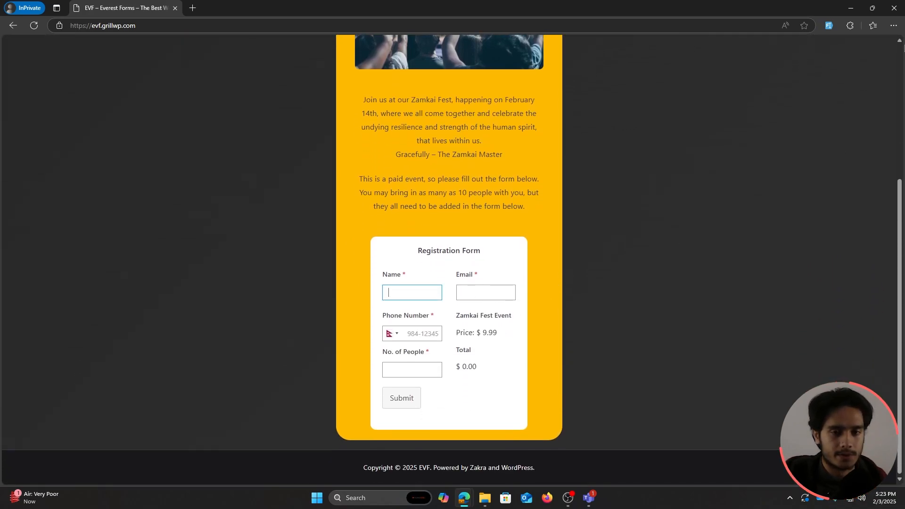
left_click(828, 26)
Step: Replace the email with a test address, set No. of People to 10, and submit
scroll(660, 232, "up", 3)
scroll(661, 231, "up", 1)
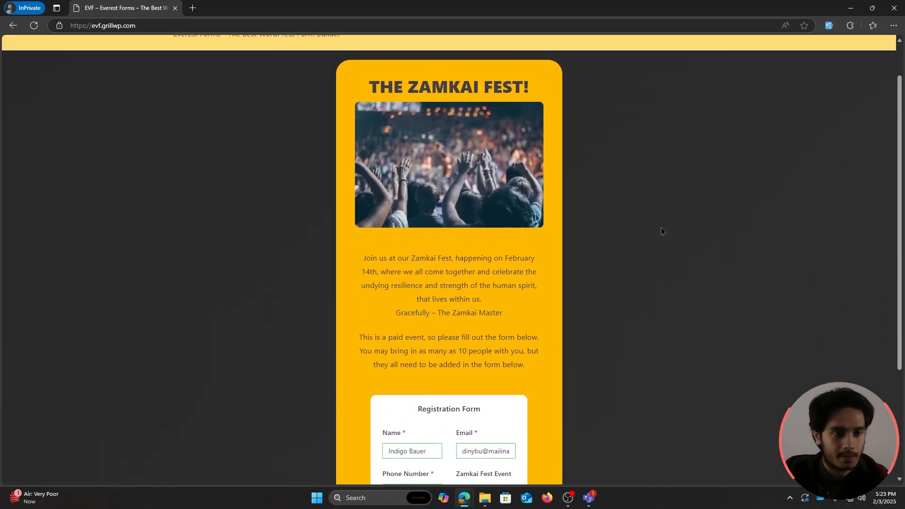
scroll(661, 231, "down", 3)
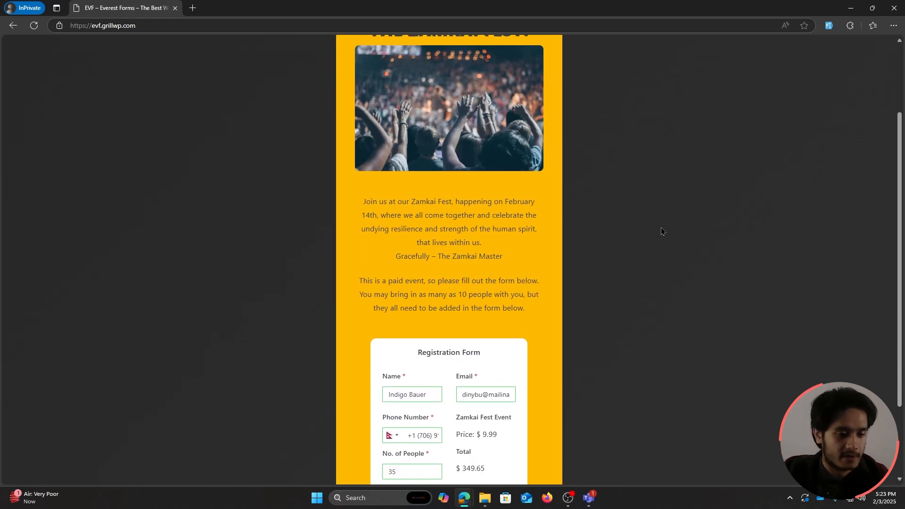
triple_click(479, 342)
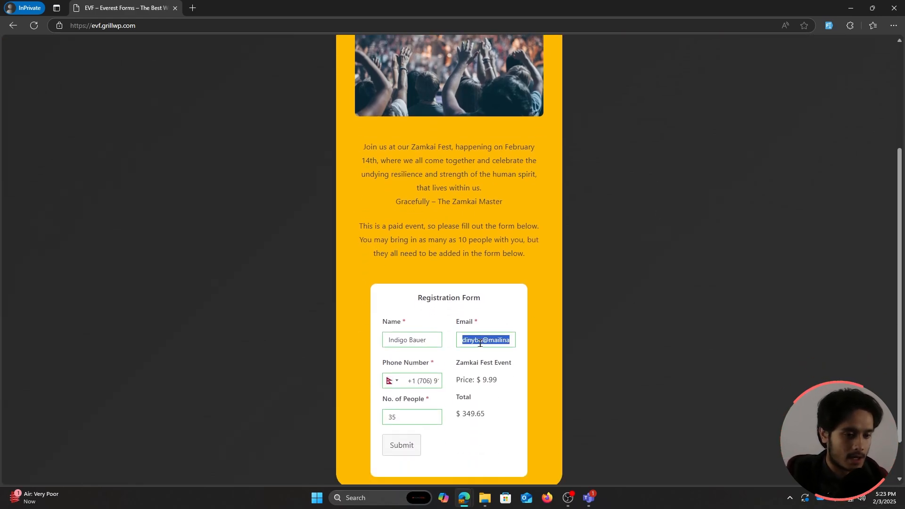
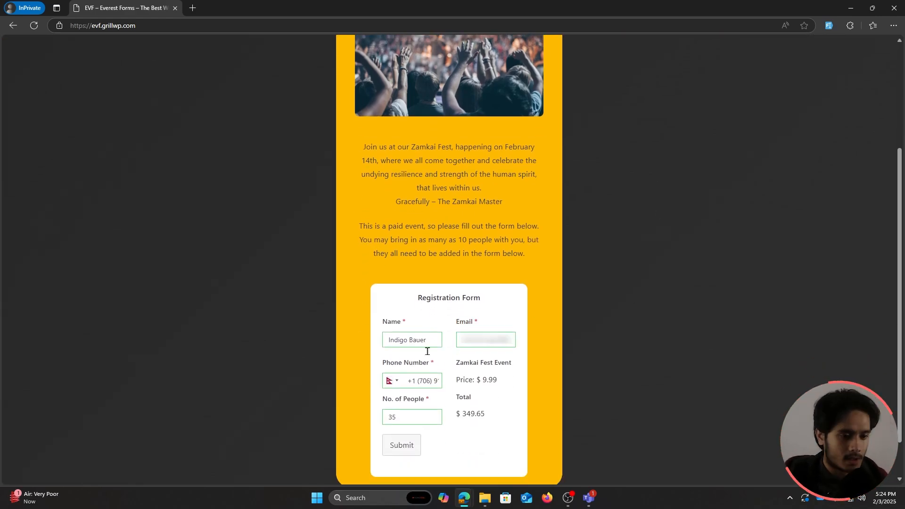
left_click_drag(408, 416, 347, 415)
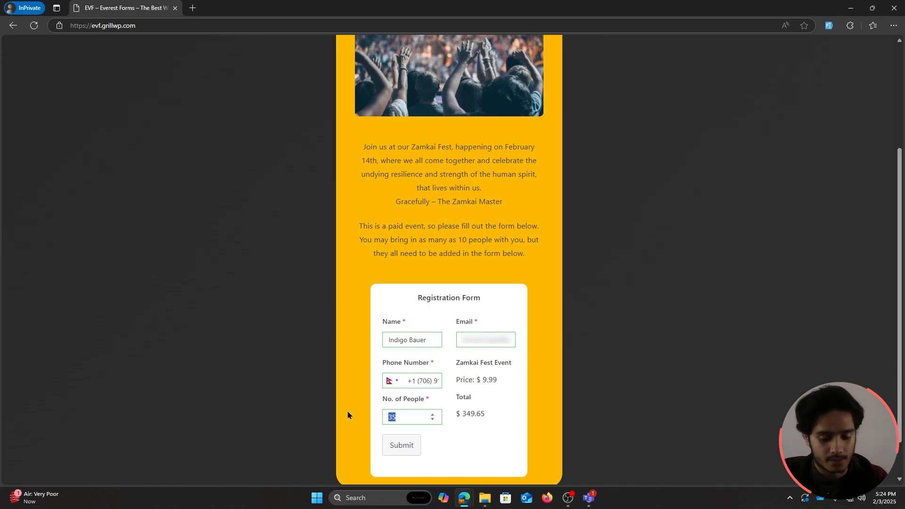
type("10")
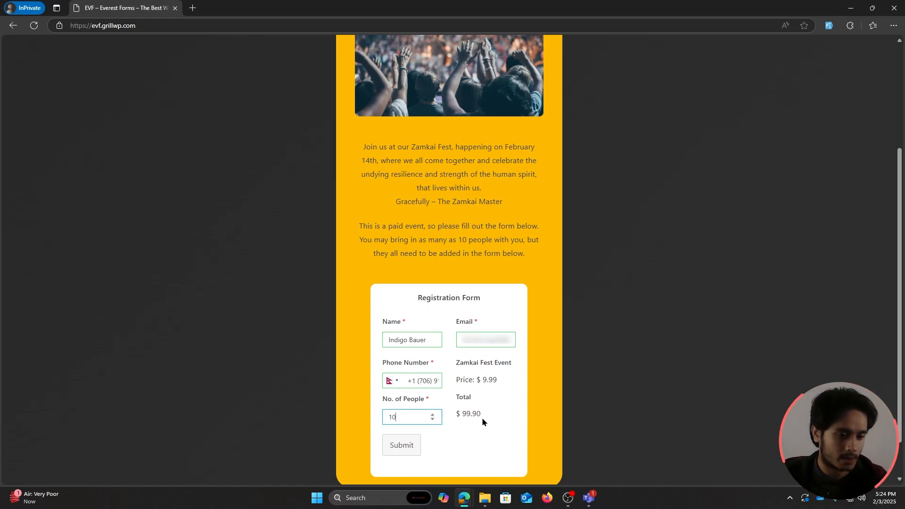
left_click(469, 441)
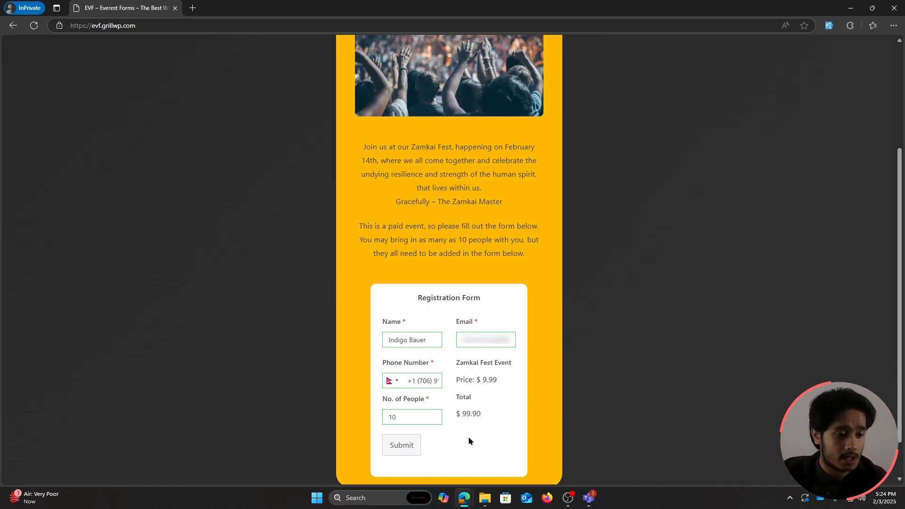
left_click(401, 445)
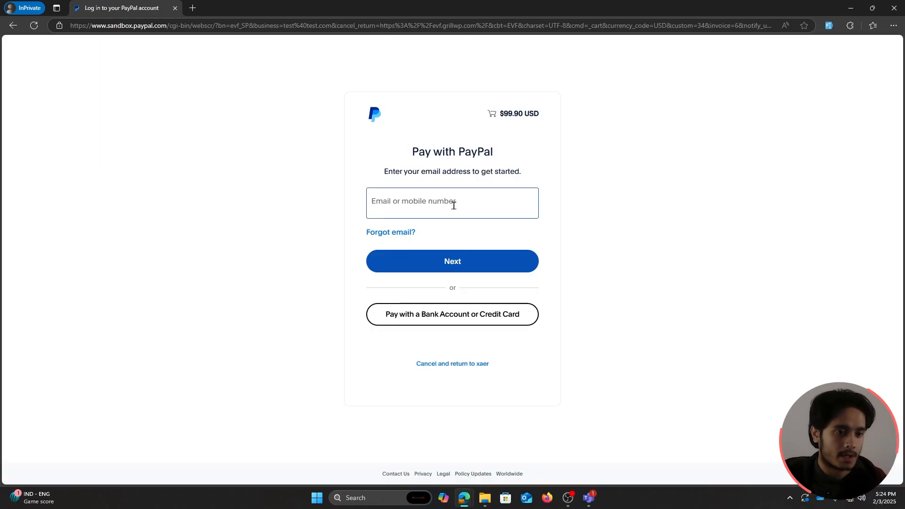
Step: Log in with the sandbox buyer account and complete the $99.90 PayPal purchase
left_click(454, 205)
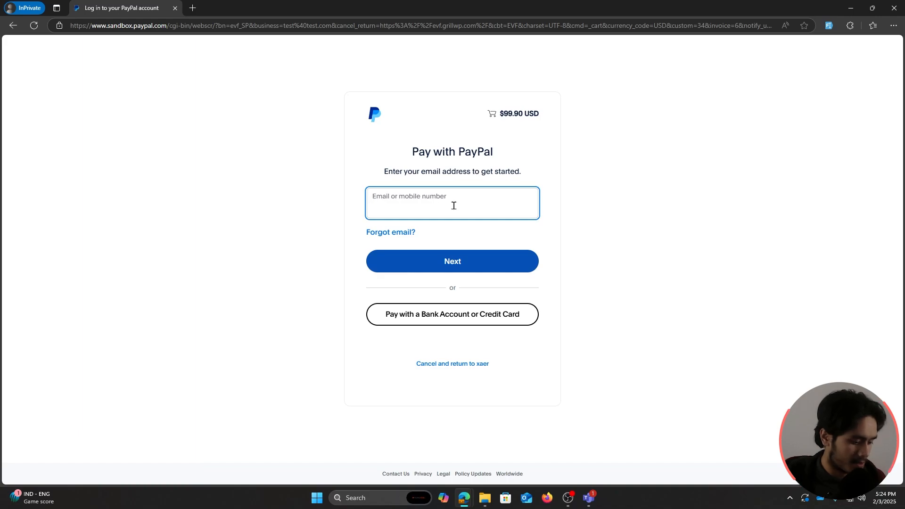
key("ctrl+v")
left_click(492, 255)
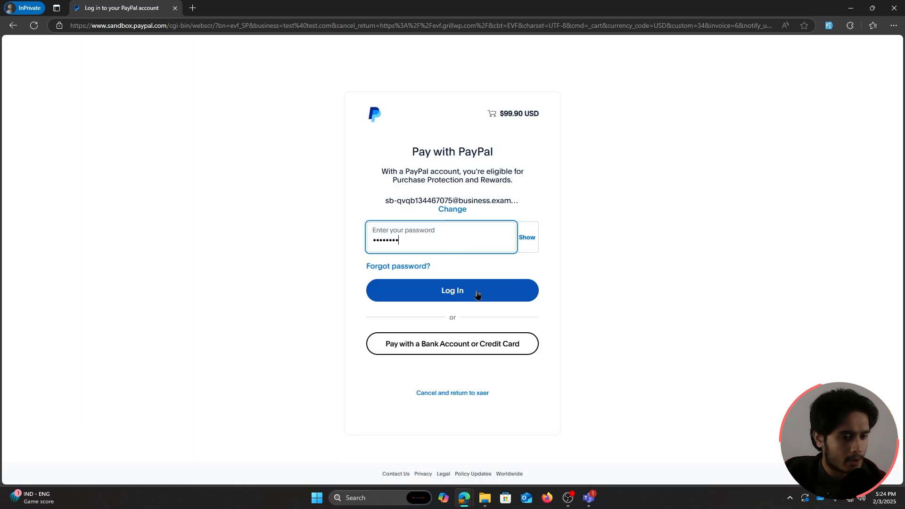
left_click(476, 292)
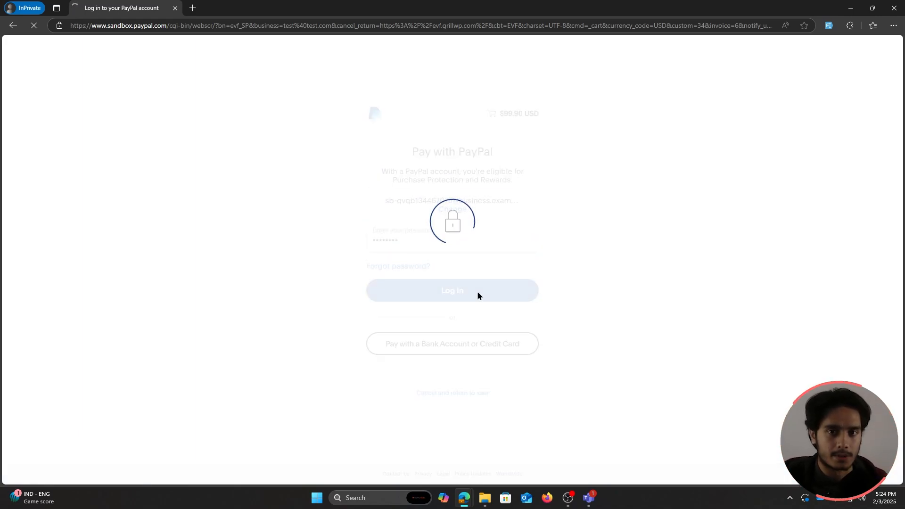
left_click(537, 417)
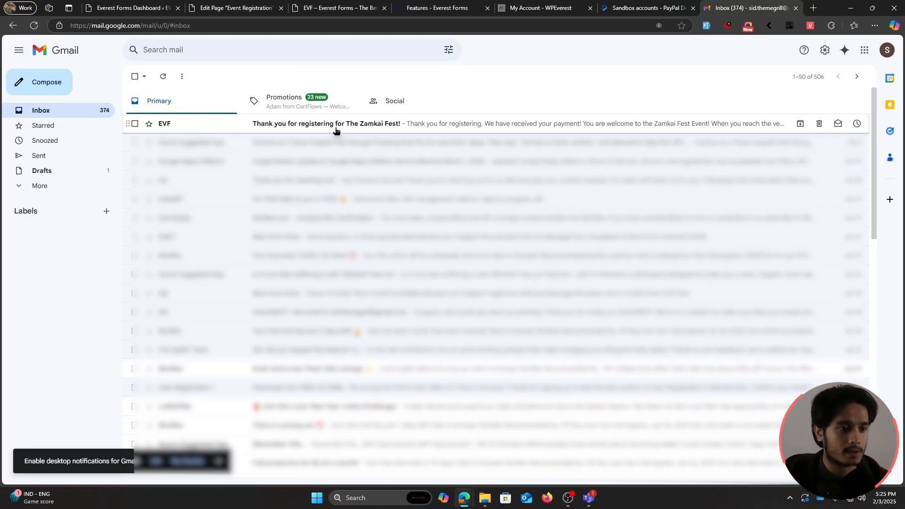
Step: Open EVF's Zamkai Fest email and read the invoice for 10 people totalling $99.90
left_click(364, 127)
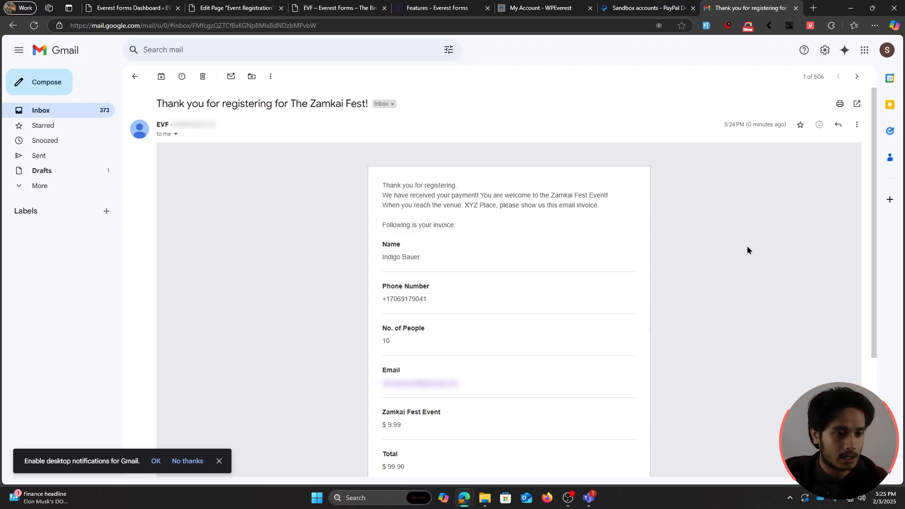
scroll(618, 328, "down", 2)
scroll(663, 314, "up", 2)
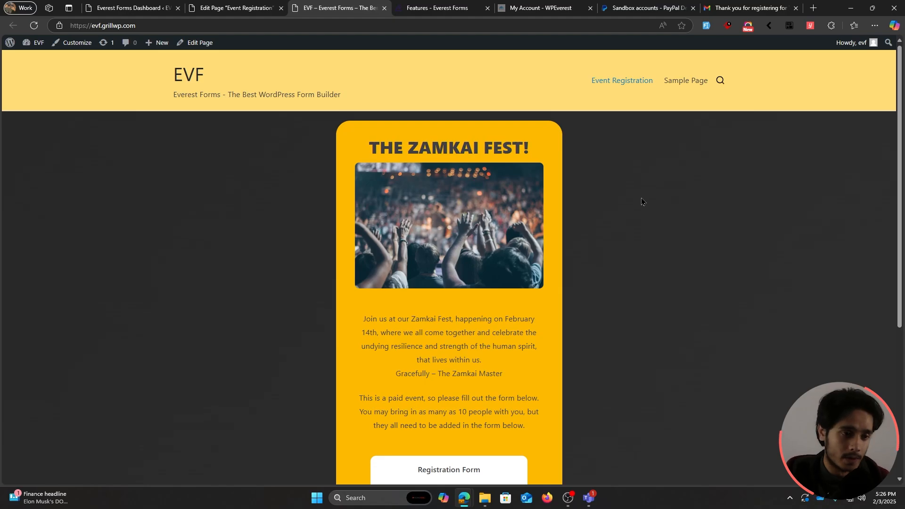
scroll(640, 198, "down", 4)
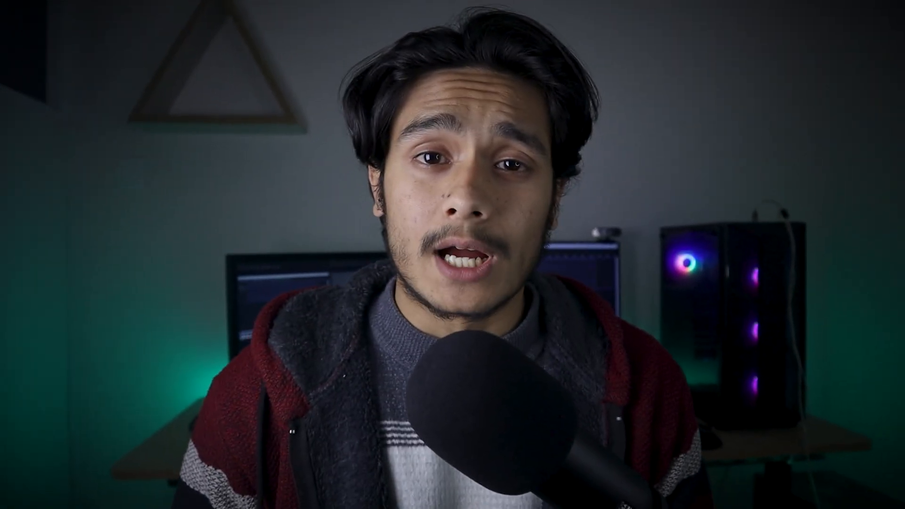